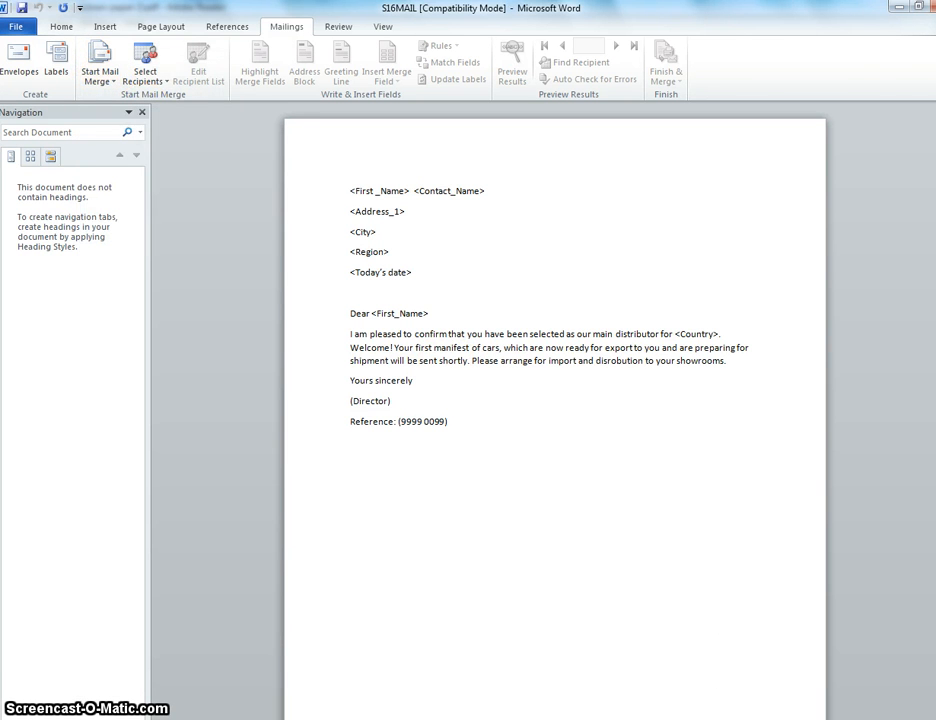
# - Compare the S16Distributors columns and records in Excel with the placeholders in the S16MAIL letter in Word
pyautogui.hotkey('alt', 'Tab')
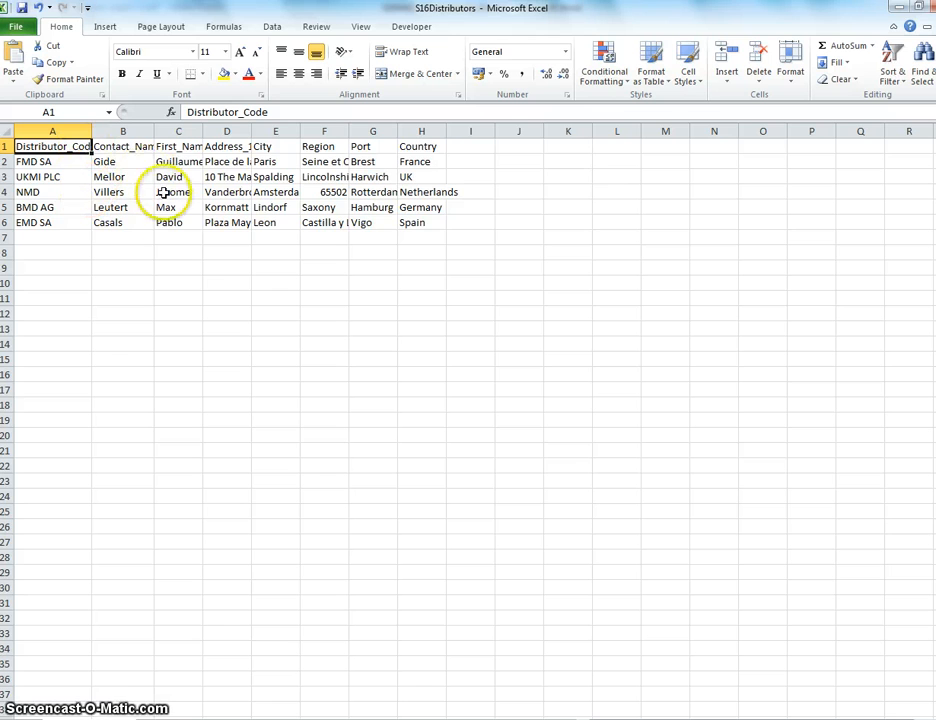
pyautogui.hotkey('alt', 'Tab')
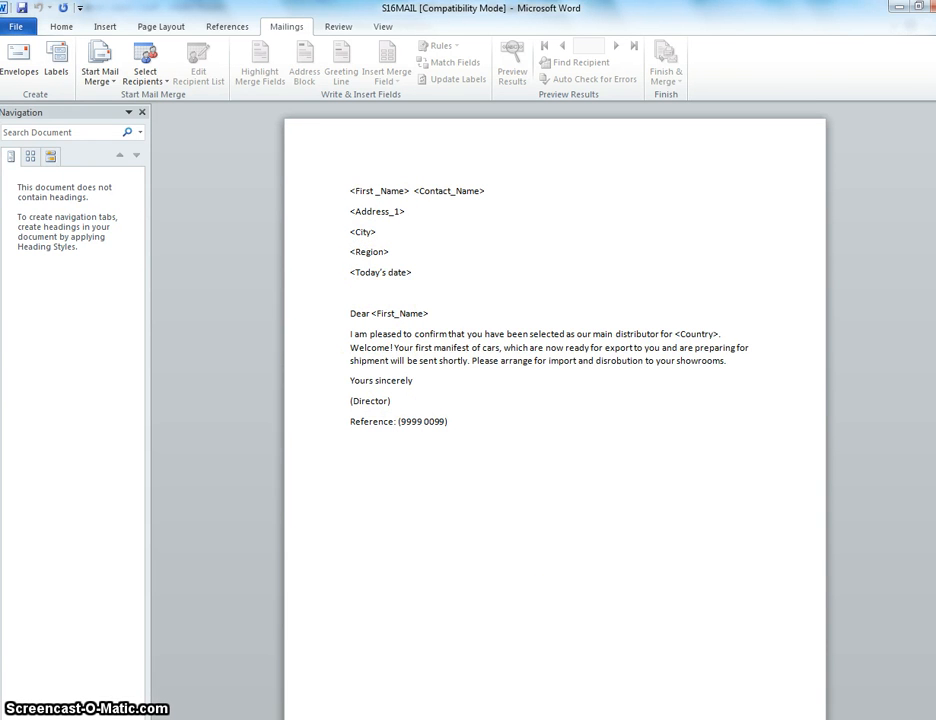
pyautogui.hotkey('alt', 'Tab')
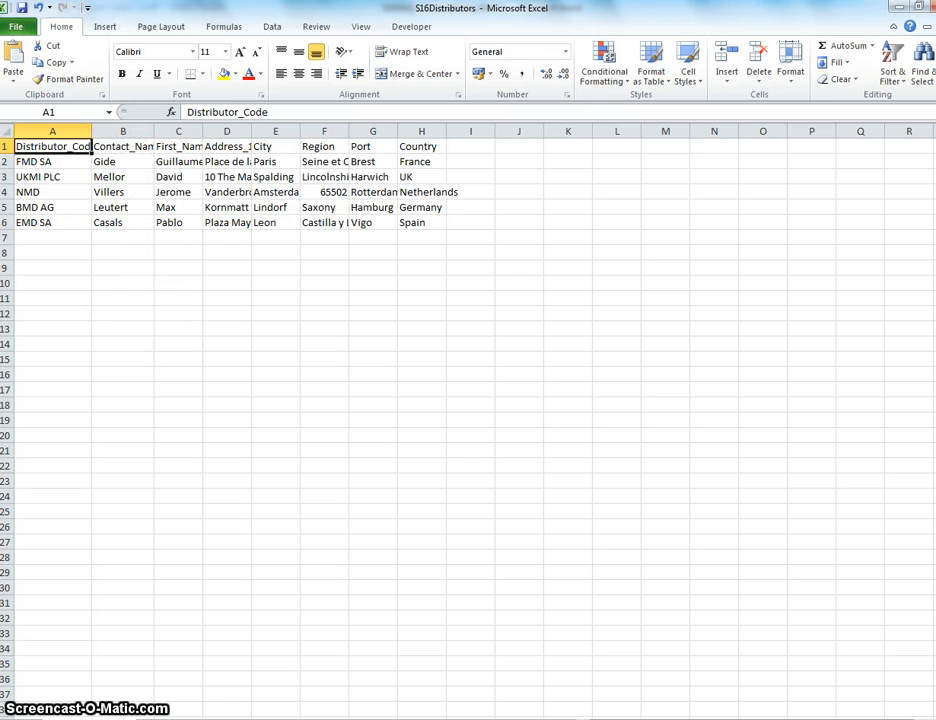
pyautogui.moveTo(502, 719)
pyautogui.click(665, 670)
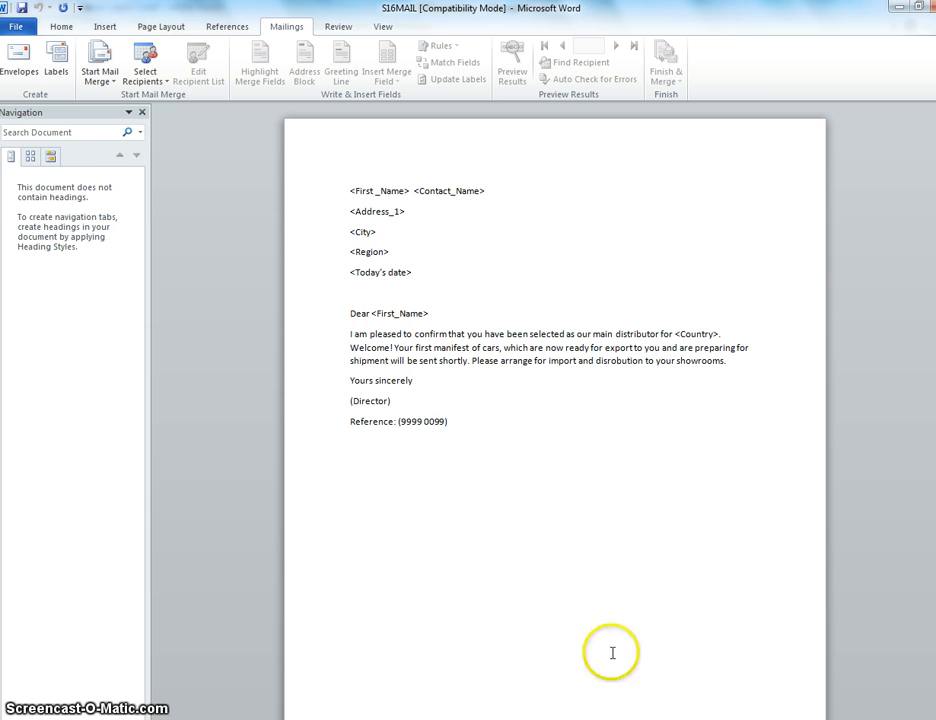
pyautogui.click(620, 719)
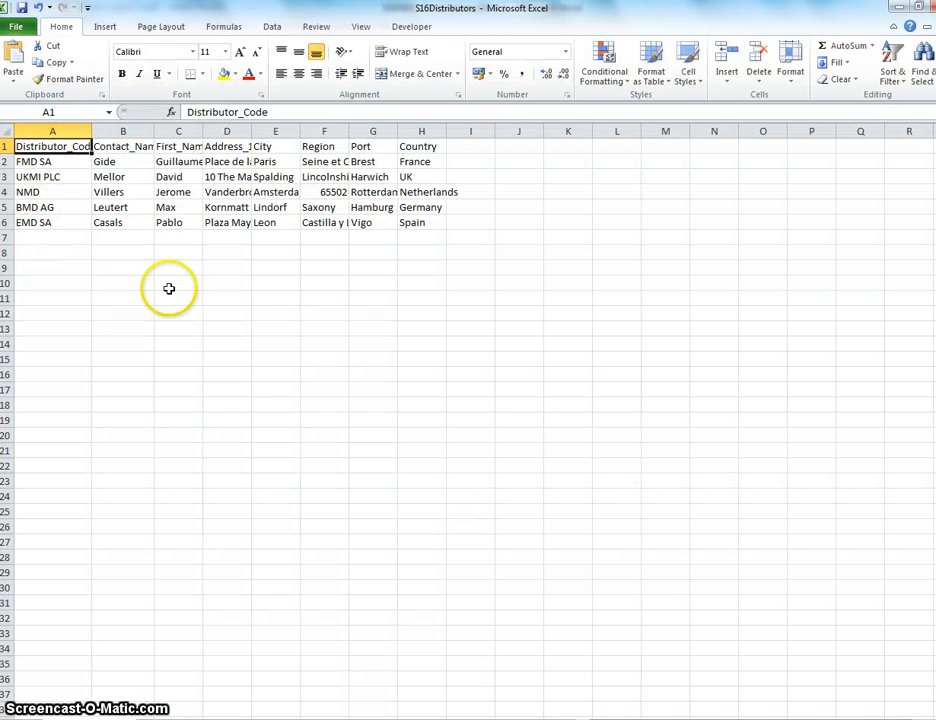
pyautogui.moveTo(505, 719)
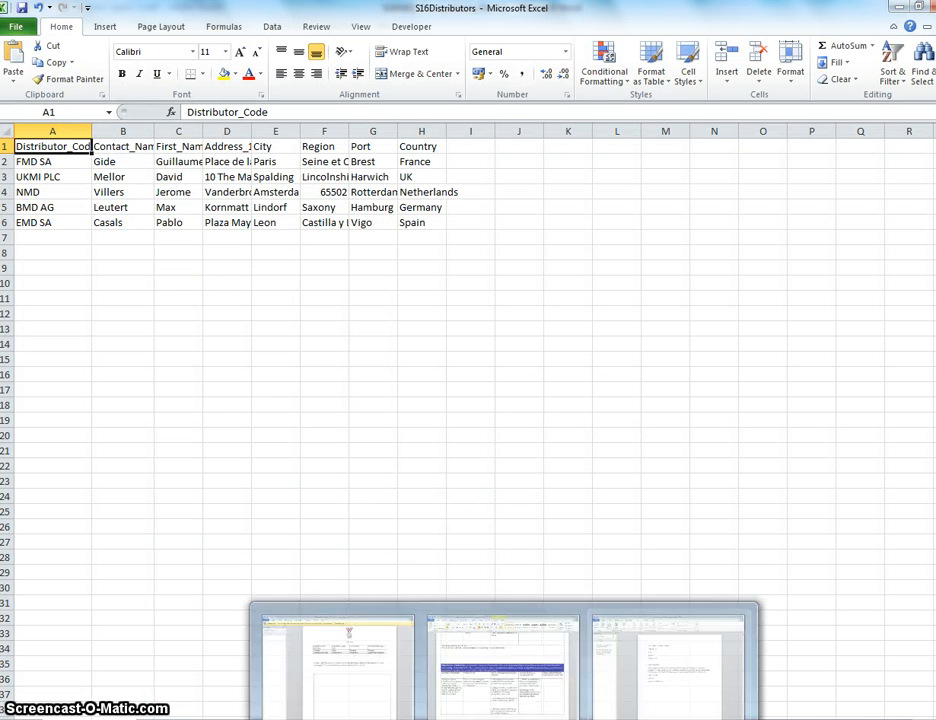
pyautogui.click(666, 665)
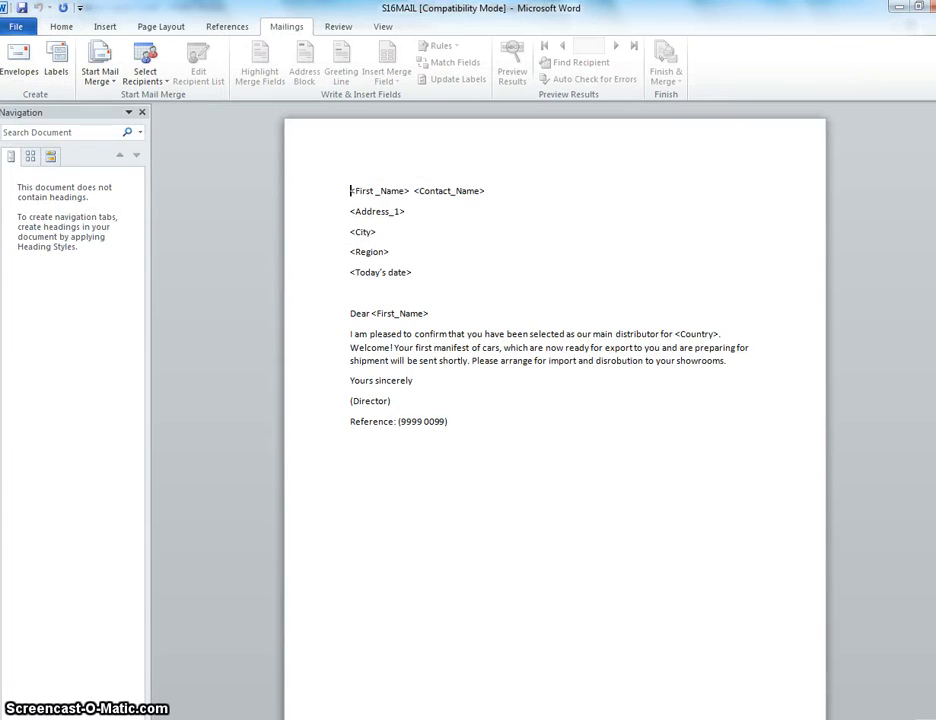
# - Read the Task 5 mail merge letter instructions in the specimen paper in Adobe Reader
pyautogui.click(585, 719)
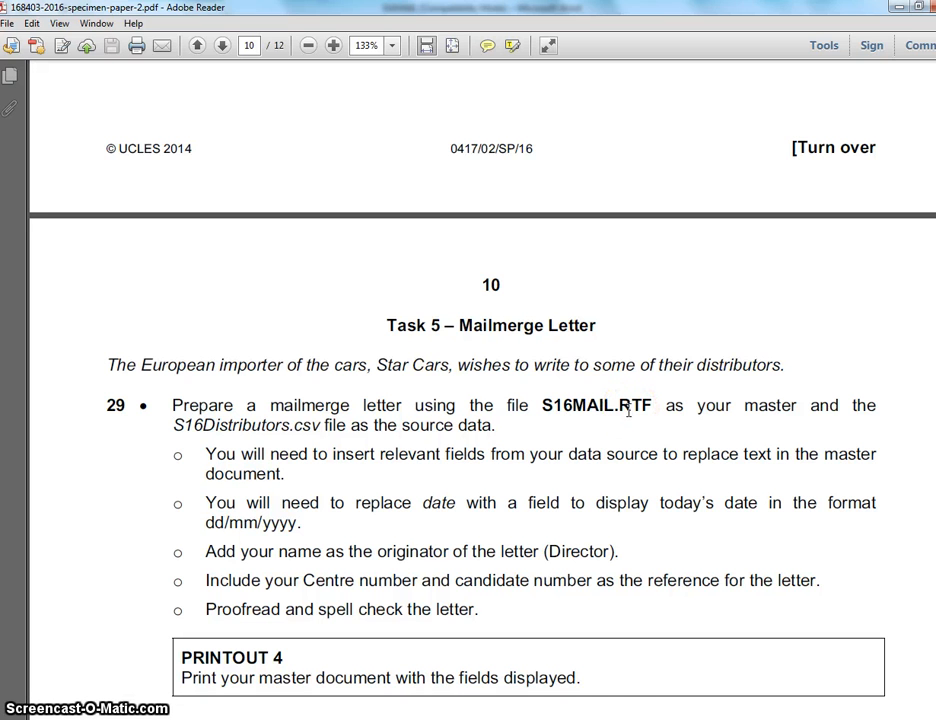
pyautogui.click(616, 719)
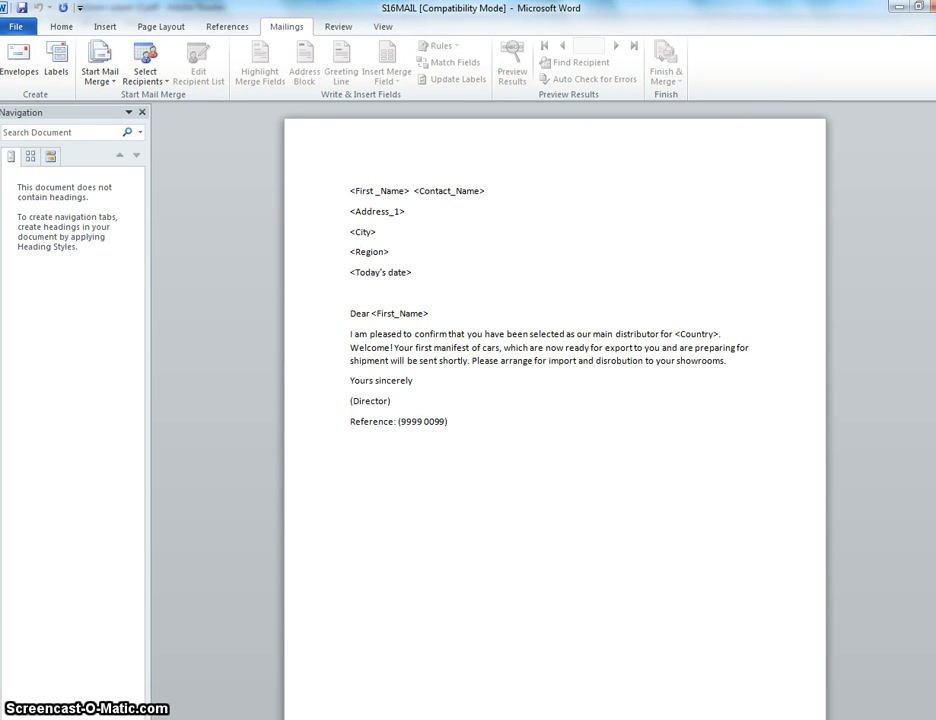
pyautogui.hotkey('alt', 'Tab')
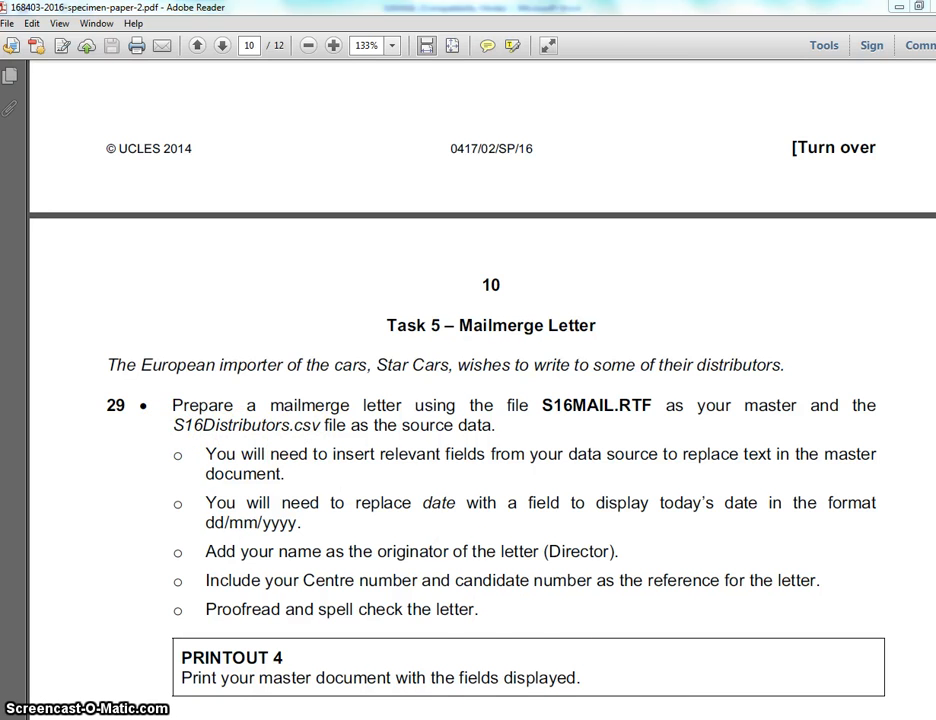
# - Switch to Excel and close the S16Distributors workbook without saving its changes
pyautogui.hotkey('alt', 'Tab')
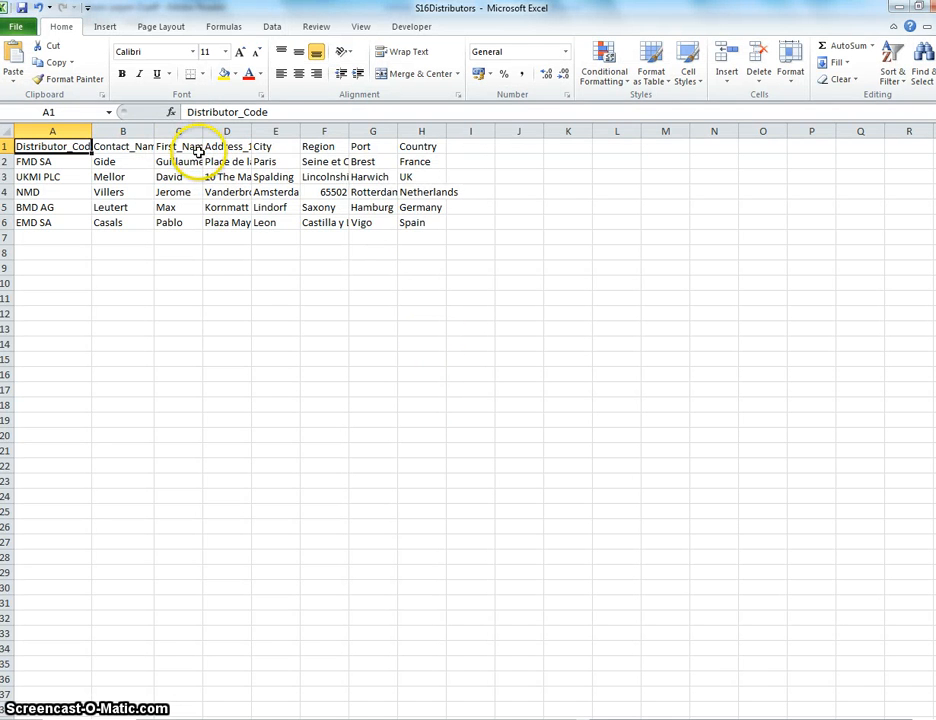
pyautogui.moveTo(477, 12); pyautogui.dragTo(478, 96)
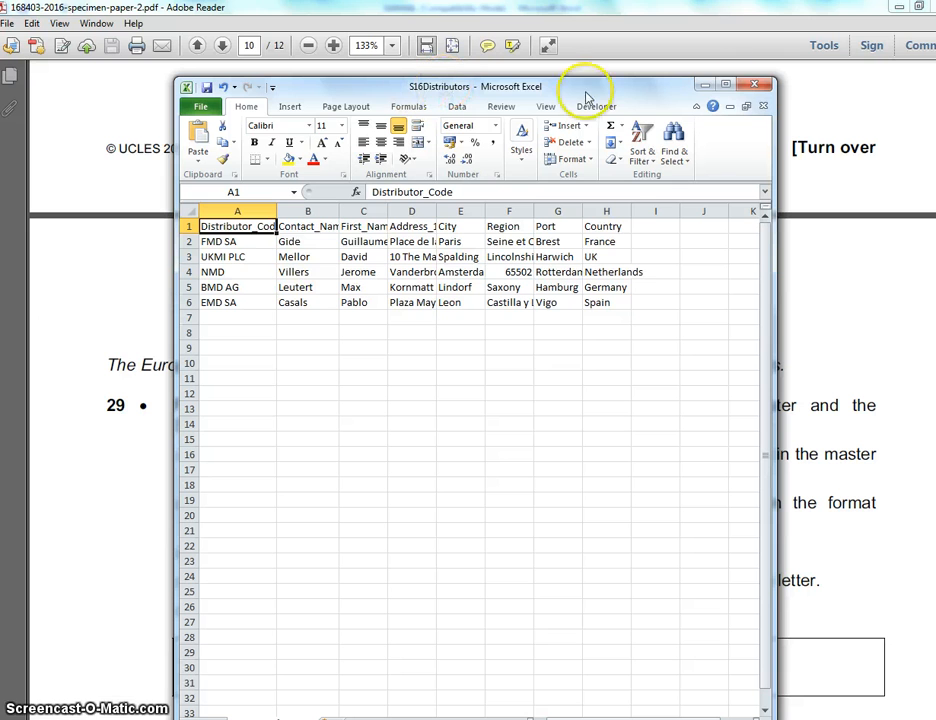
pyautogui.click(749, 90)
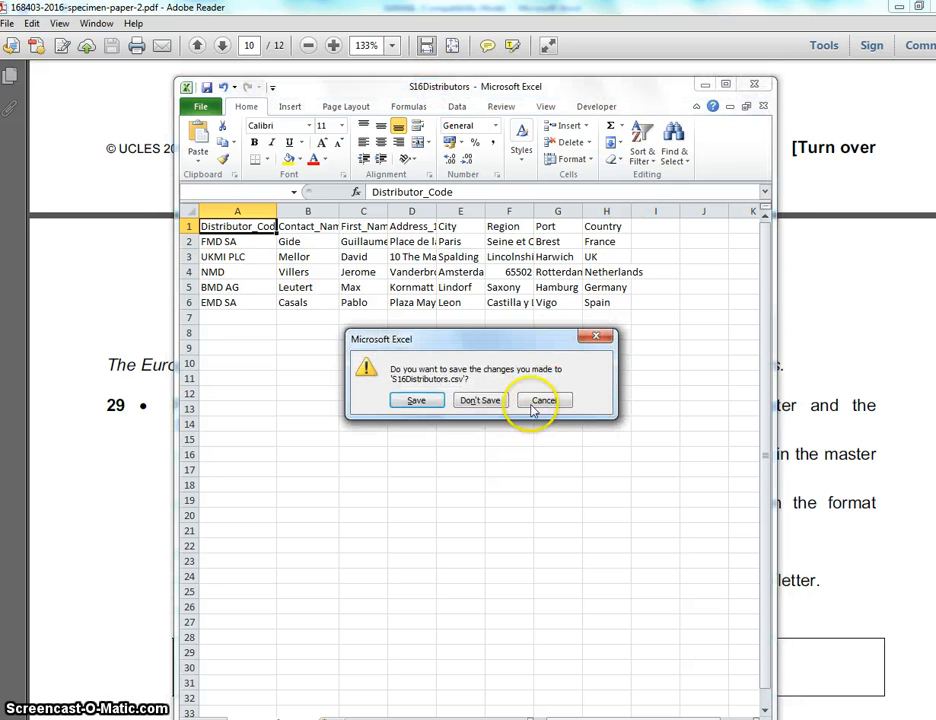
pyautogui.click(468, 401)
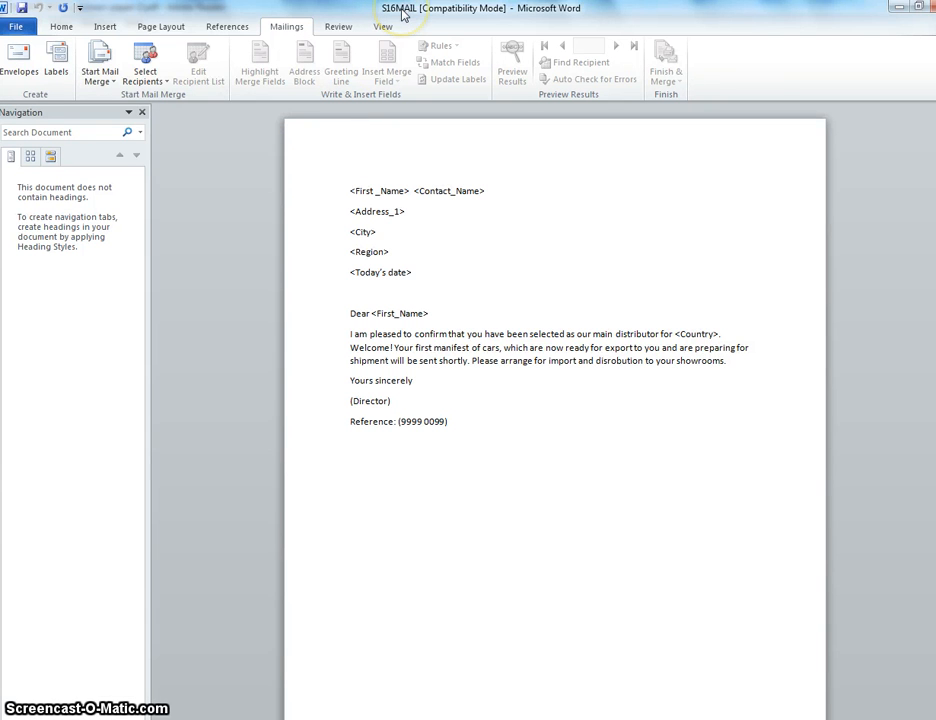
# - Start choosing an existing recipient list for the letter and browse to the ICT folder on School Shared Resources (R:)
pyautogui.click(133, 84)
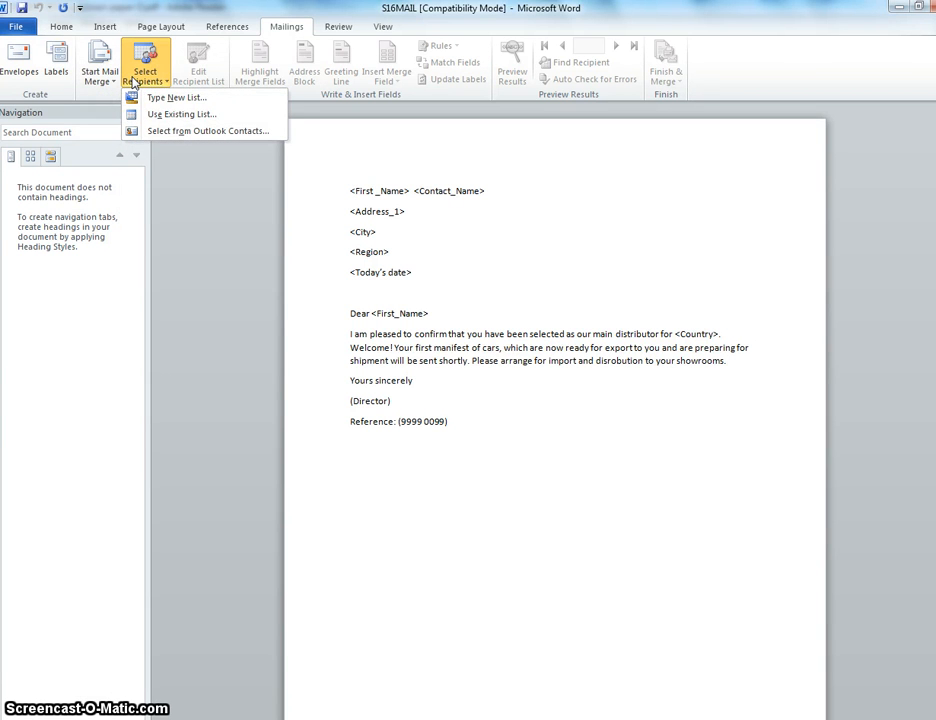
pyautogui.click(156, 117)
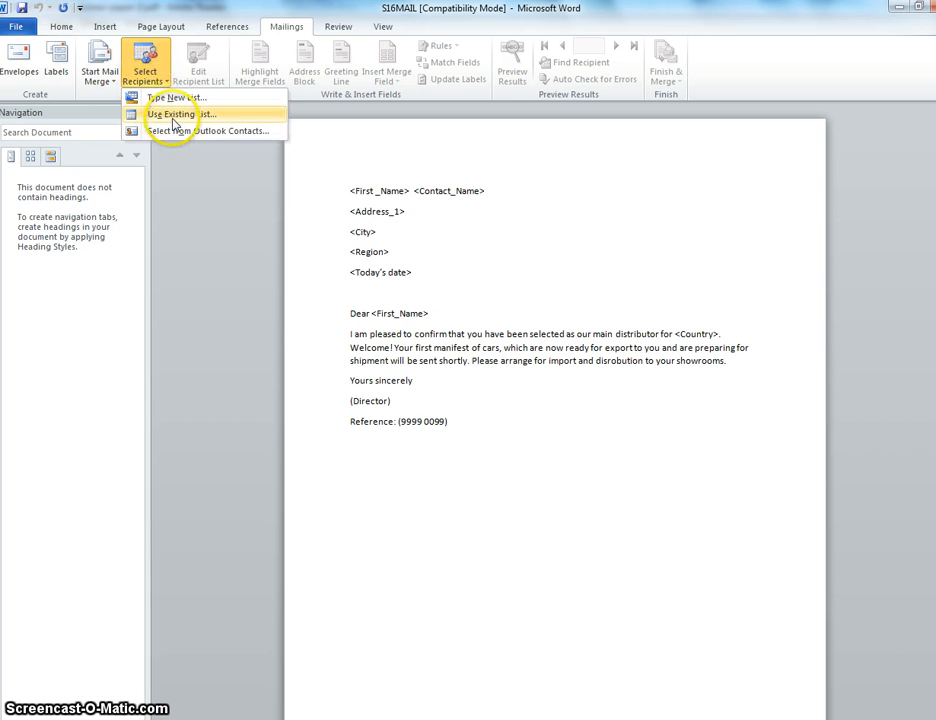
pyautogui.click(175, 119)
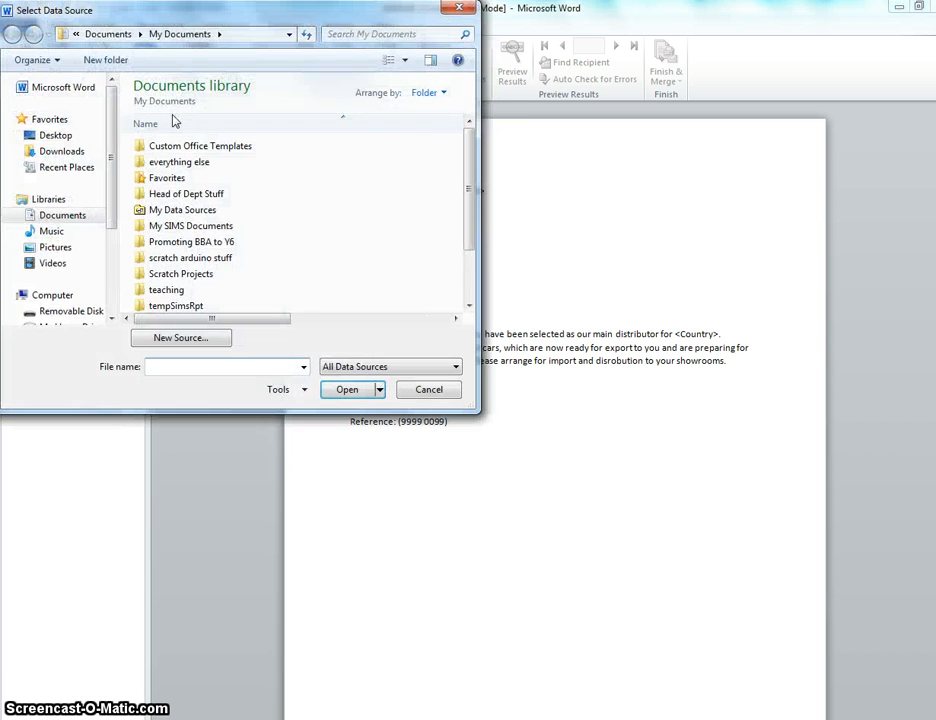
pyautogui.scroll(-2, 104, 220)
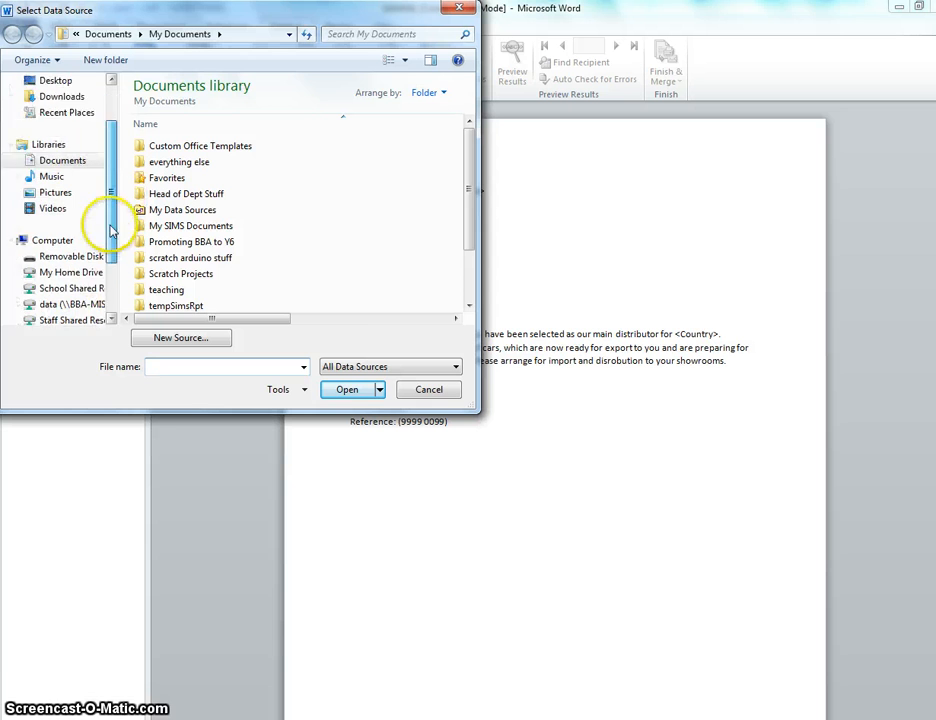
pyautogui.click(68, 256)
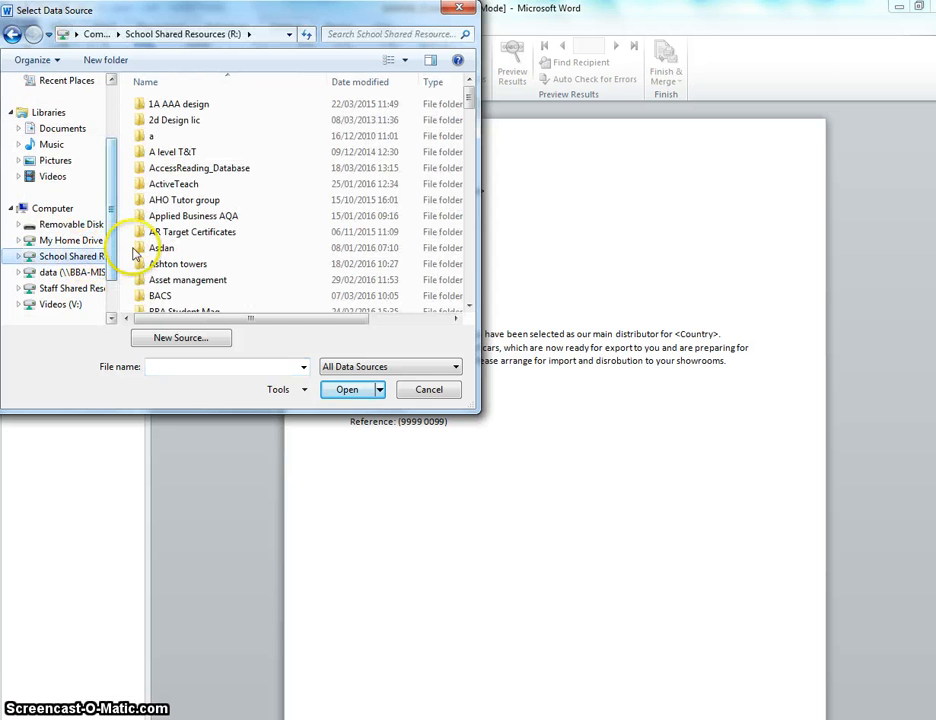
pyautogui.moveTo(470, 118); pyautogui.dragTo(472, 158)
pyautogui.doubleClick(196, 268)
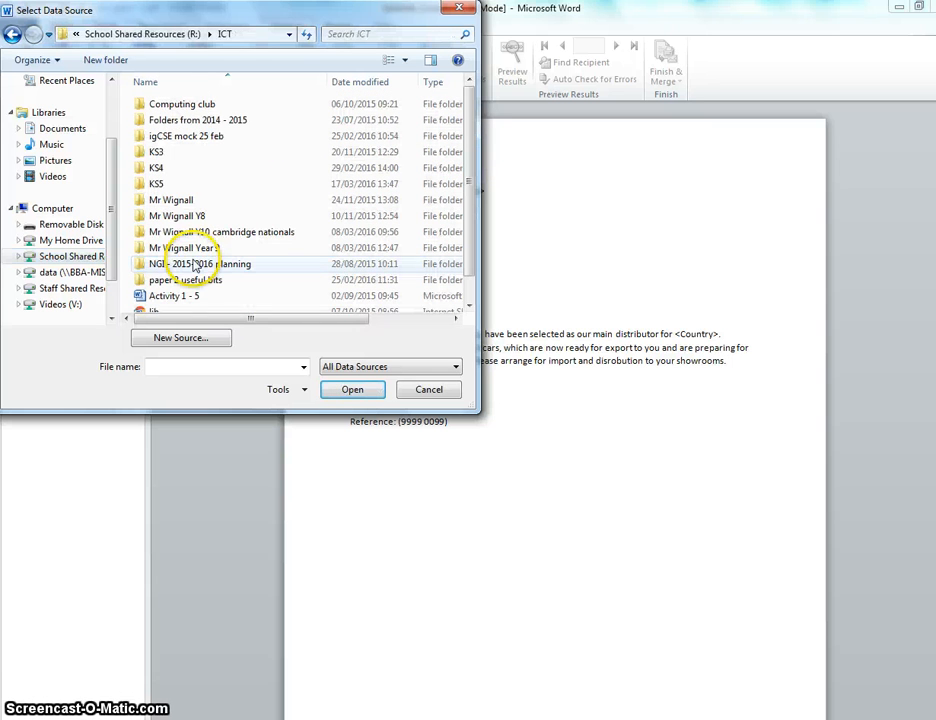
# - Attach S16Distributors as the letter's data source from KS4, iGCSE, Past Papers 2 databases and ppt, 2016 speciman, 0417_2_SourceFiles
pyautogui.doubleClick(178, 168)
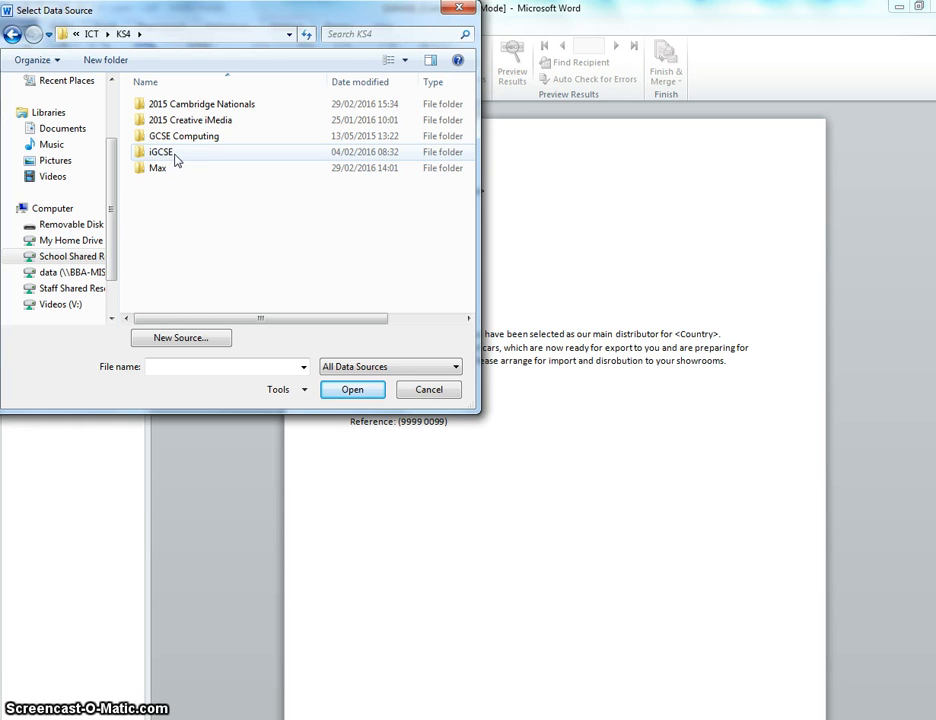
pyautogui.doubleClick(176, 158)
pyautogui.doubleClick(183, 167)
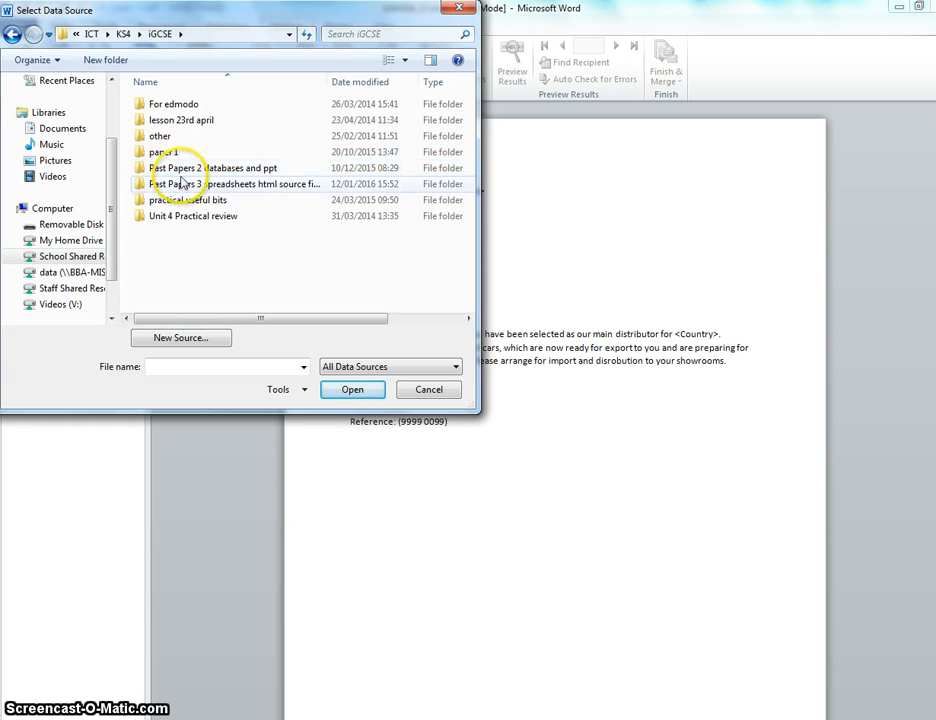
pyautogui.doubleClick(183, 170)
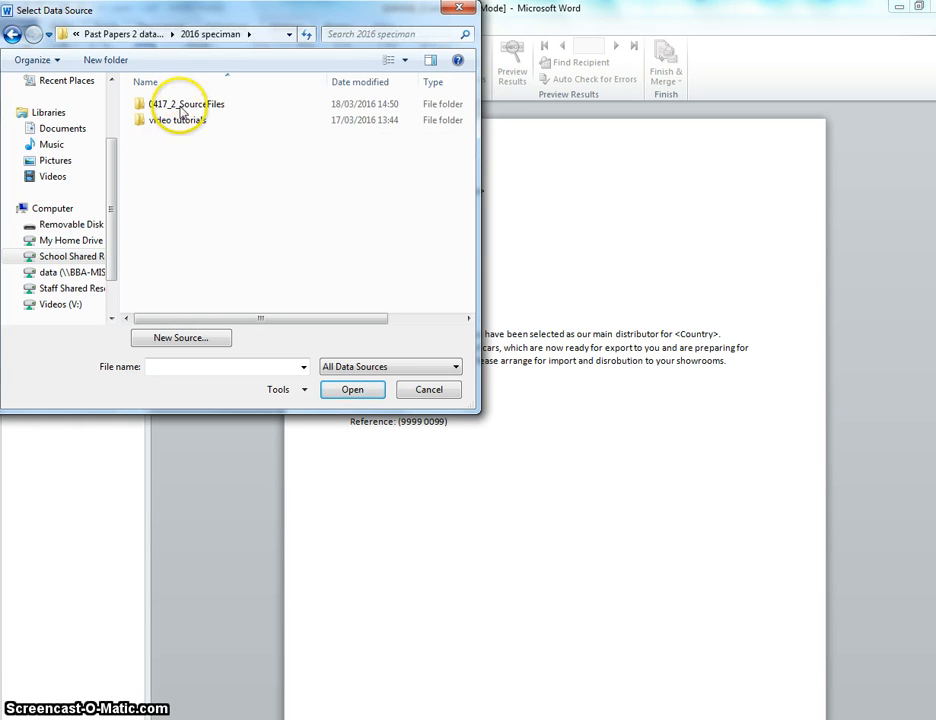
pyautogui.doubleClick(178, 104)
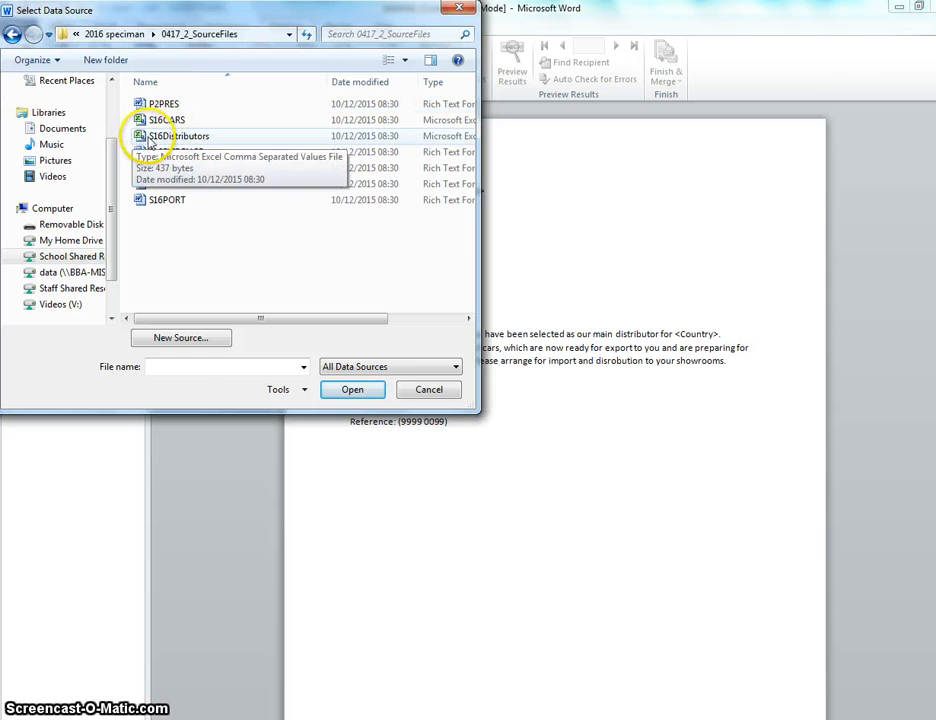
pyautogui.click(145, 136)
pyautogui.click(366, 392)
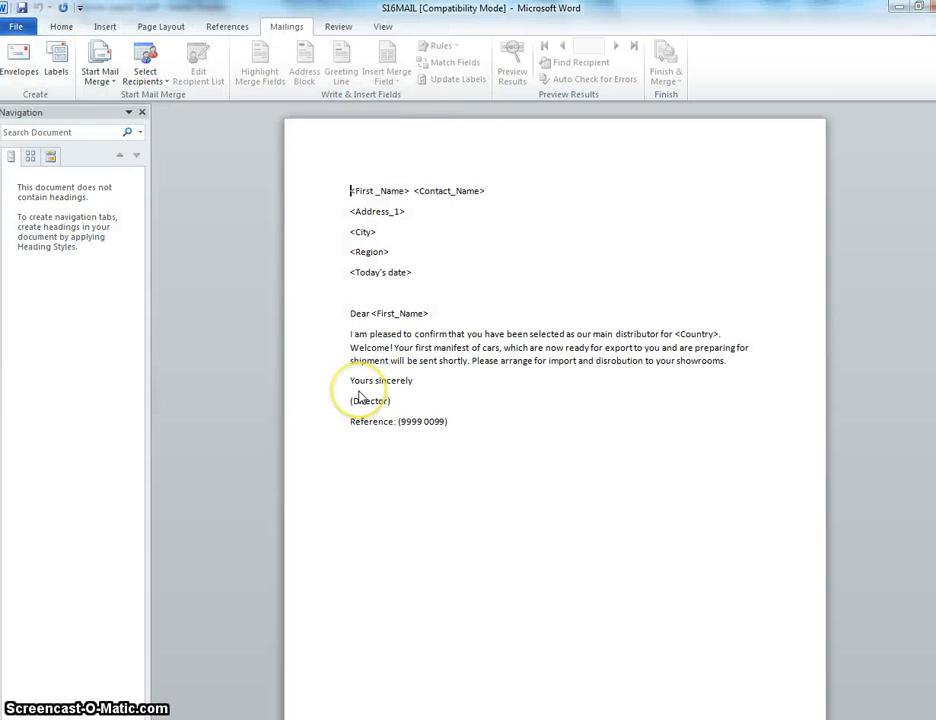
pyautogui.click(266, 180)
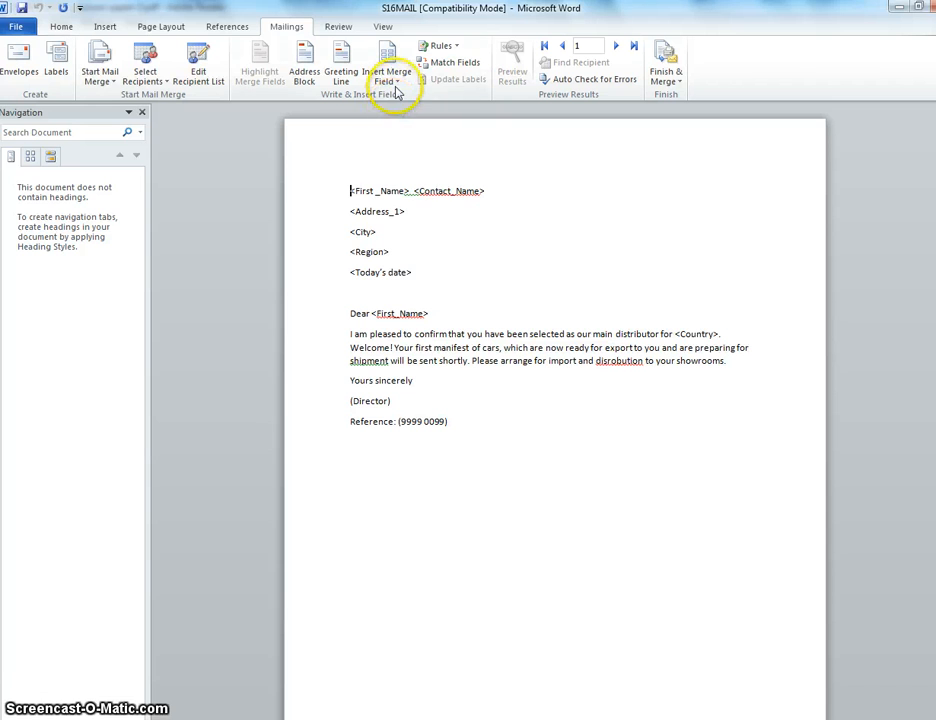
# - Replace the <First _Name> placeholder on the letter's first line with the First_Name merge field, restoring the field if it gets deleted
pyautogui.click(396, 82)
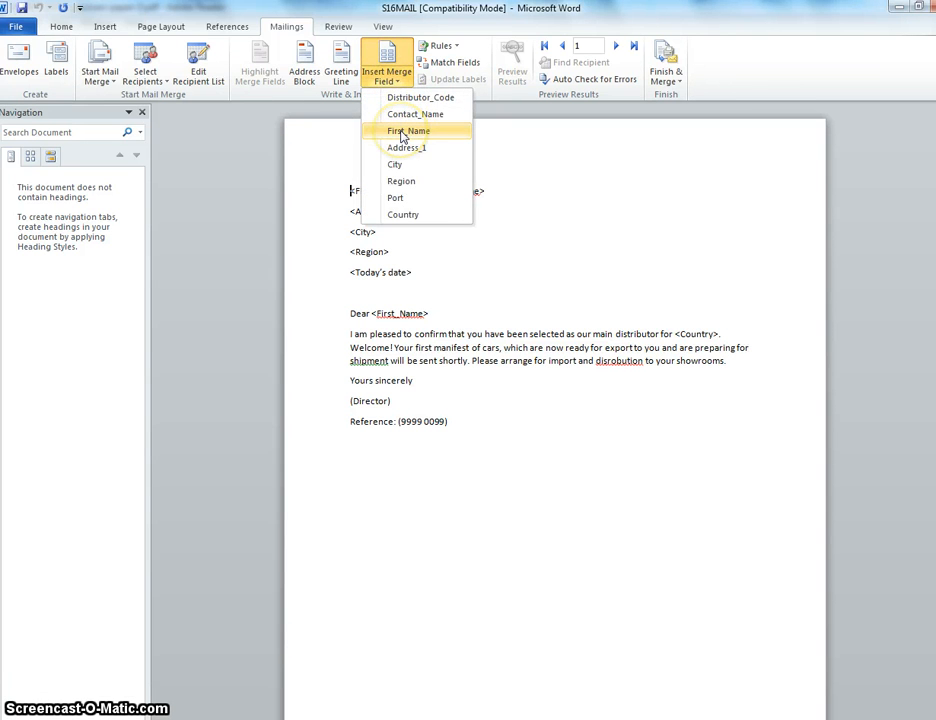
pyautogui.click(405, 131)
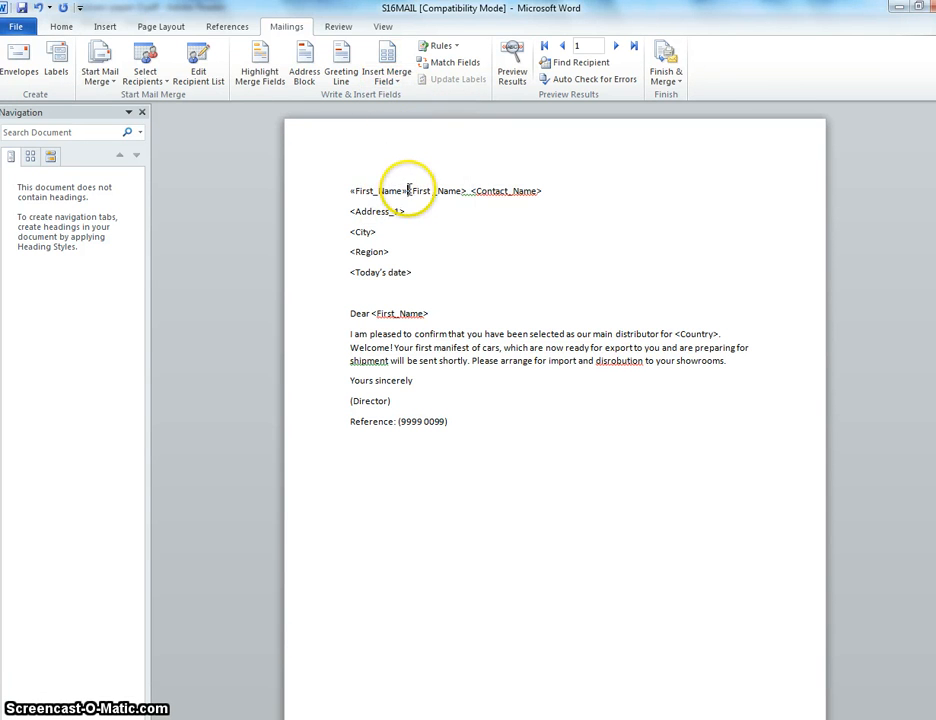
pyautogui.moveTo(409, 190); pyautogui.dragTo(447, 192)
pyautogui.click(464, 190)
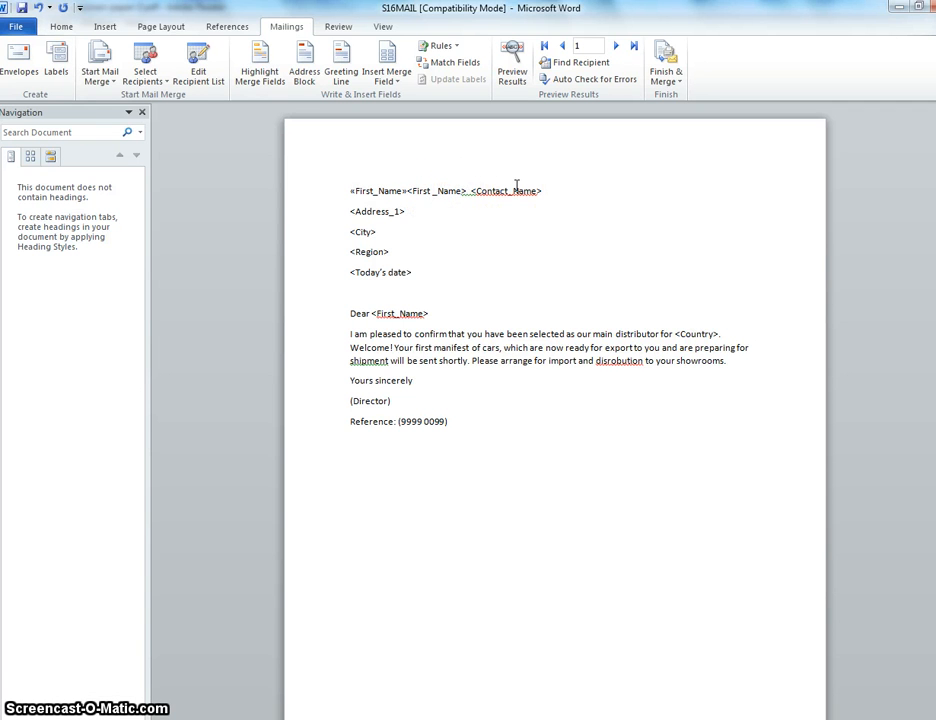
pyautogui.press('BackSpace')
pyautogui.press('BackSpace')
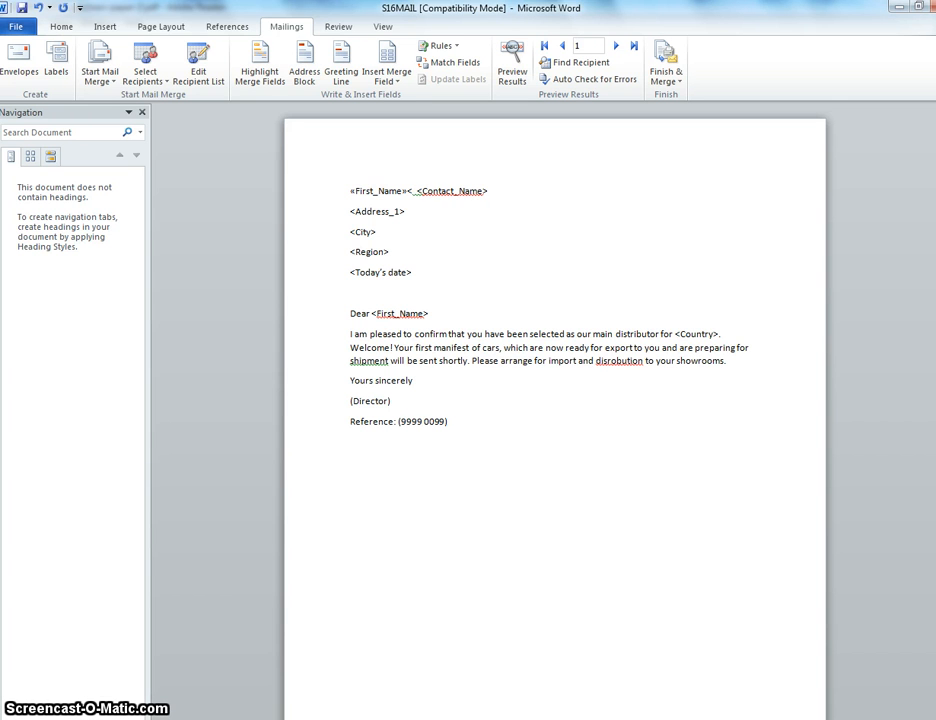
pyautogui.press('BackSpace')
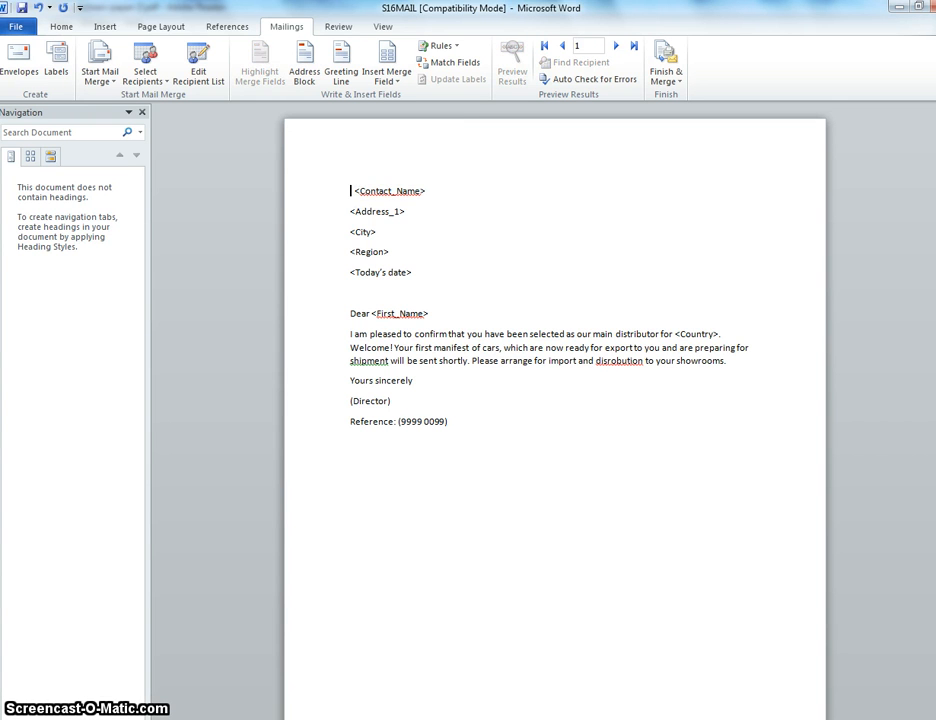
pyautogui.click(38, 7)
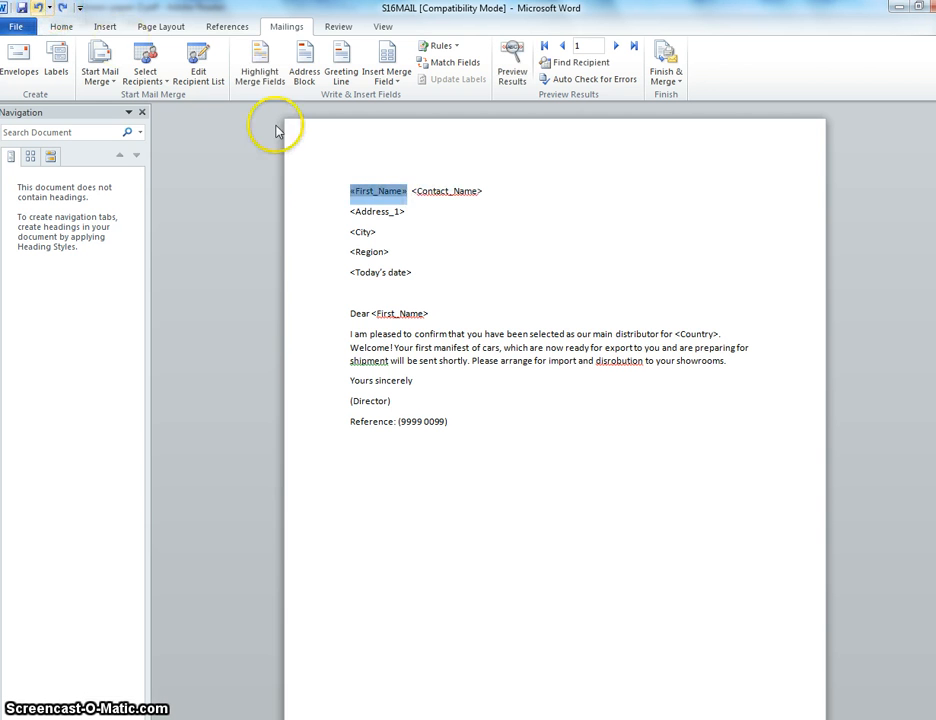
pyautogui.click(429, 229)
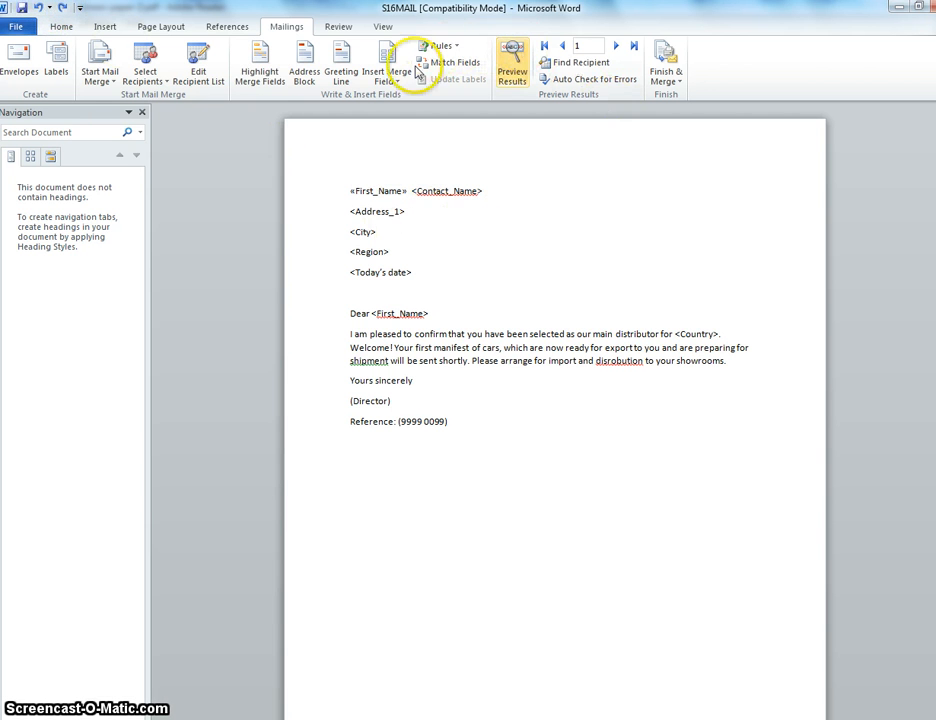
# - Preview the merge results in the letter and place the text cursor just before the <Contact_Name> placeholder
pyautogui.click(512, 70)
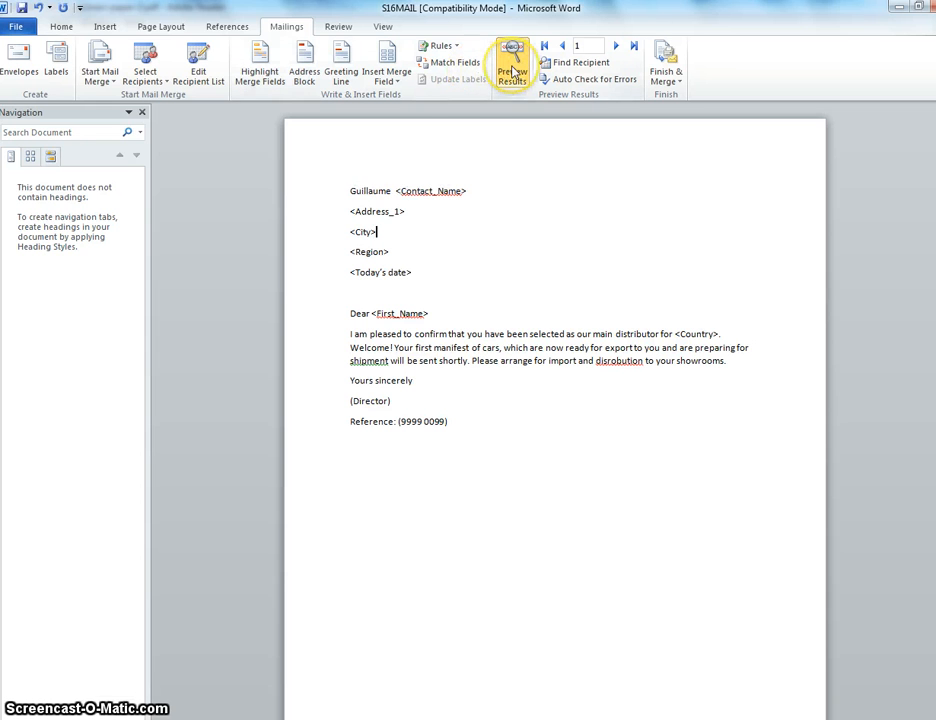
pyautogui.click(396, 190)
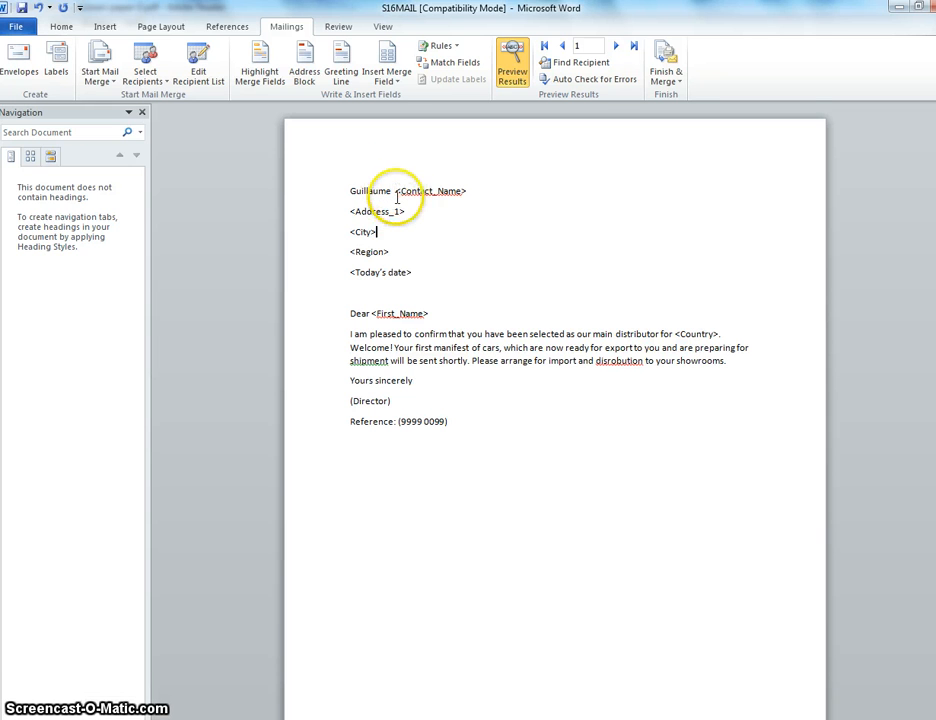
# - Replace the <Contact_Name> placeholder on the letter's first line with the Contact_Name merge field and turn off the results preview
pyautogui.moveTo(420, 196); pyautogui.dragTo(464, 192)
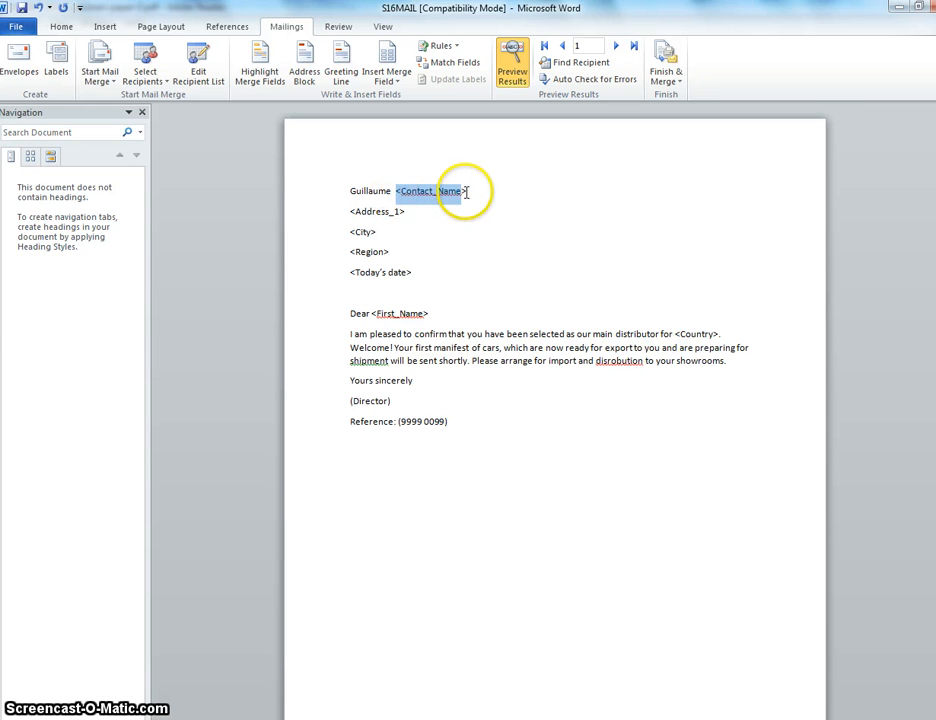
pyautogui.press('Delete')
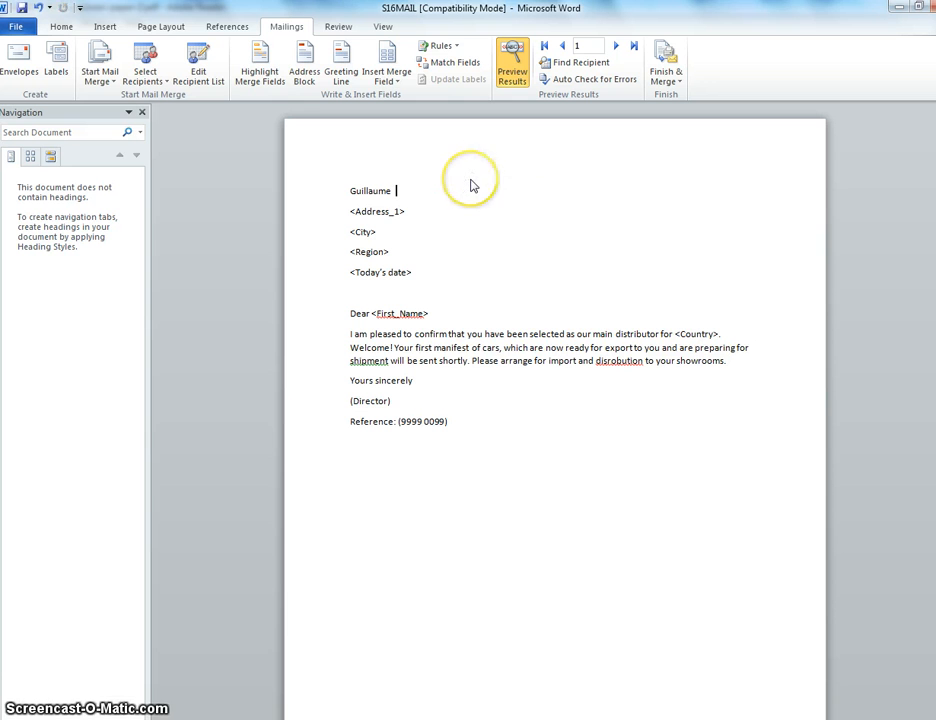
pyautogui.click(396, 85)
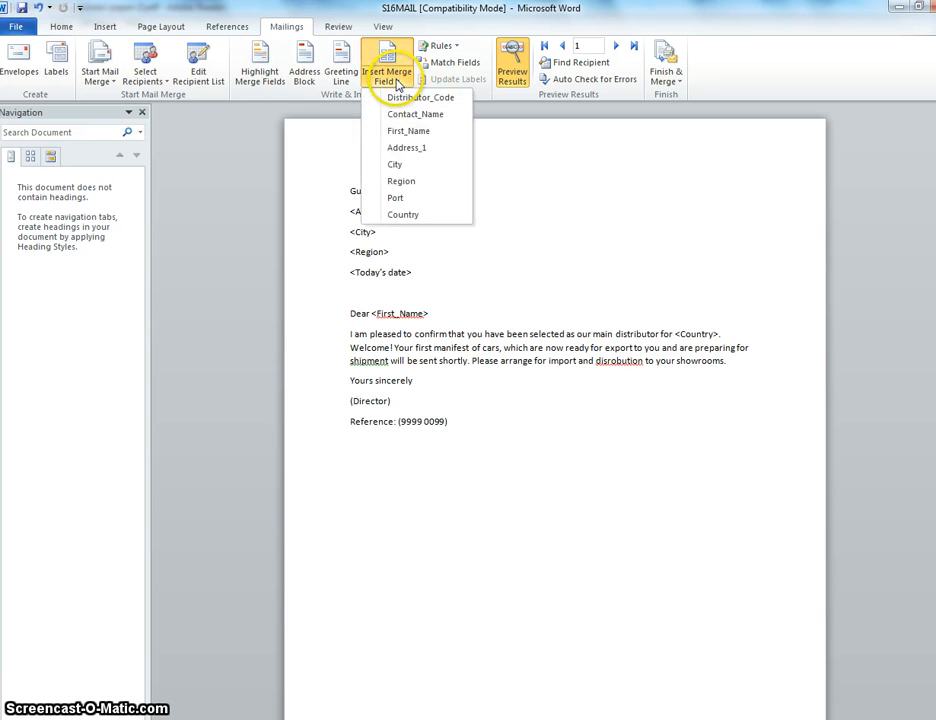
pyautogui.click(405, 113)
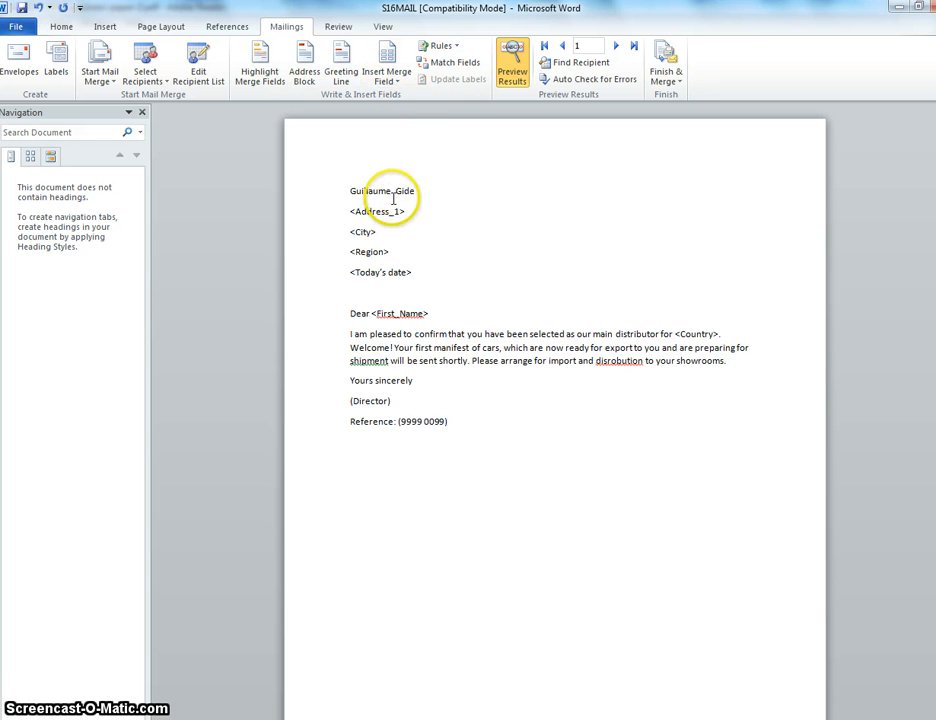
pyautogui.click(513, 70)
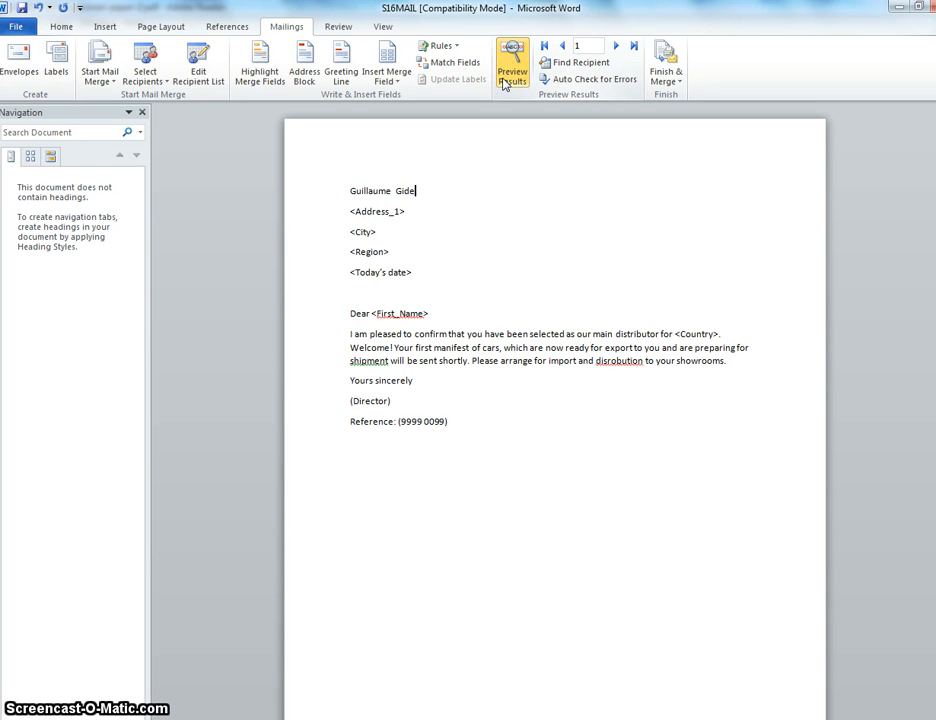
# - Replace the <Address_1> placeholder with the Address_1 merge field, keeping the <City> placeholder on its own line below
pyautogui.moveTo(410, 211); pyautogui.dragTo(365, 212)
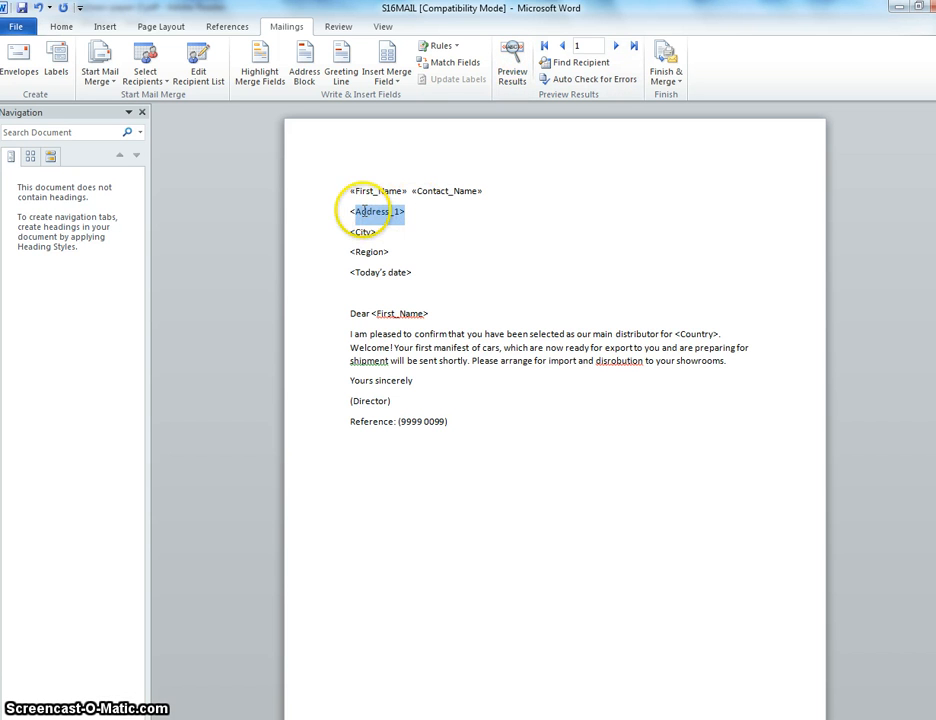
pyautogui.press('Delete')
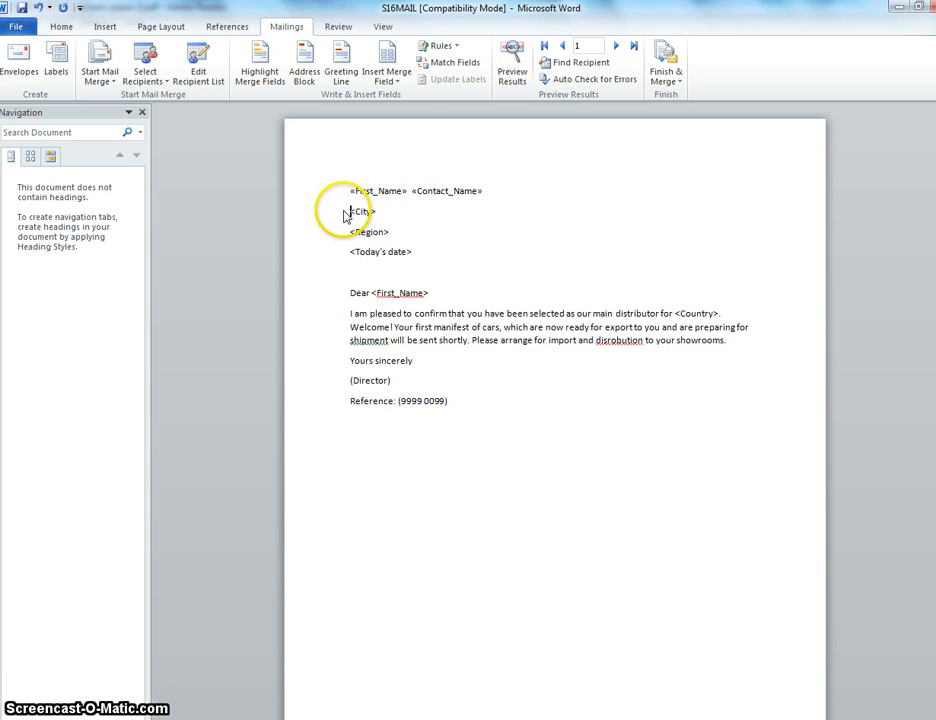
pyautogui.click(399, 82)
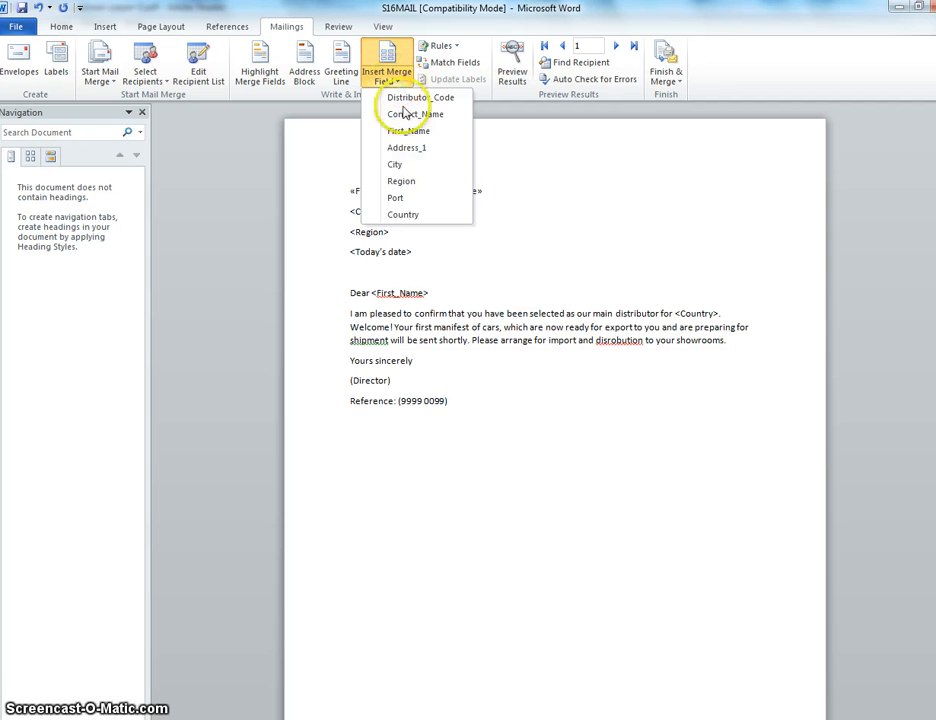
pyautogui.click(408, 147)
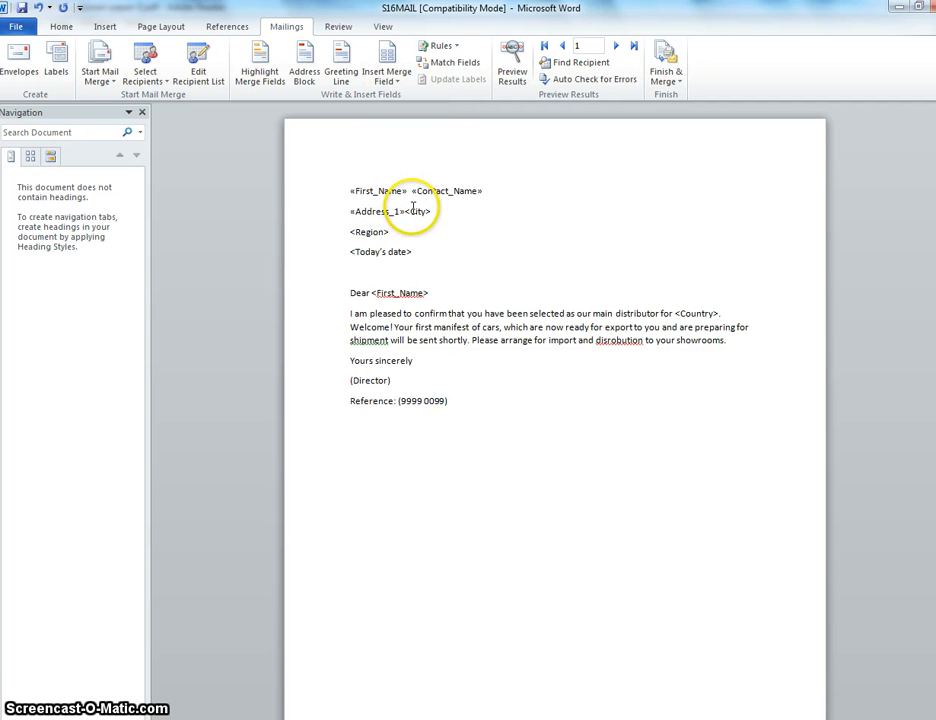
pyautogui.press('Return')
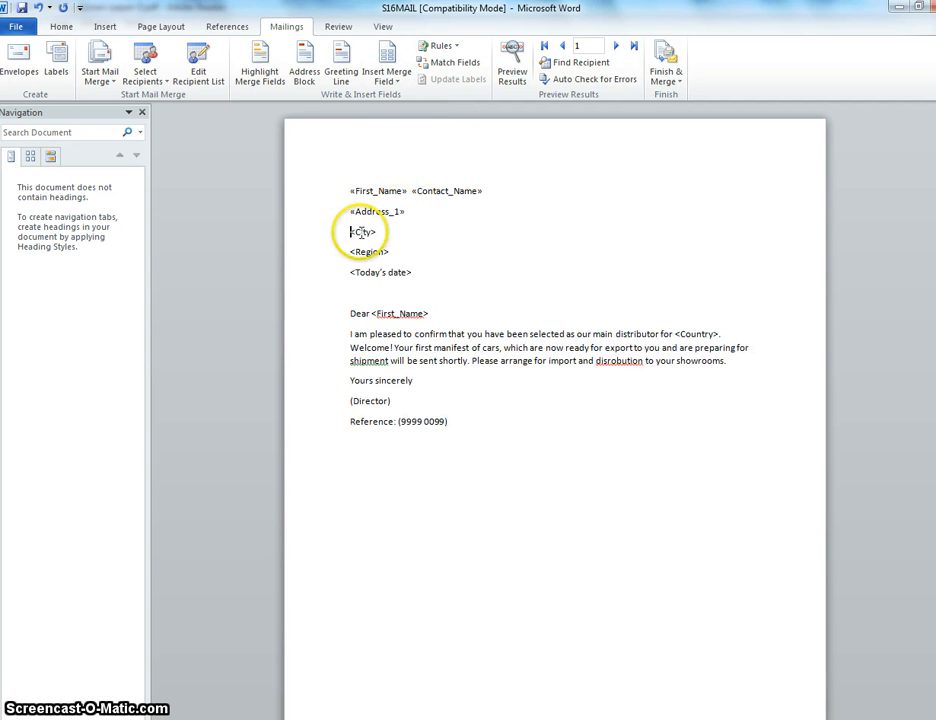
# - Replace the <City> placeholder with the City merge field, keeping the <Region> placeholder on a separate line below
pyautogui.moveTo(352, 232); pyautogui.dragTo(382, 230)
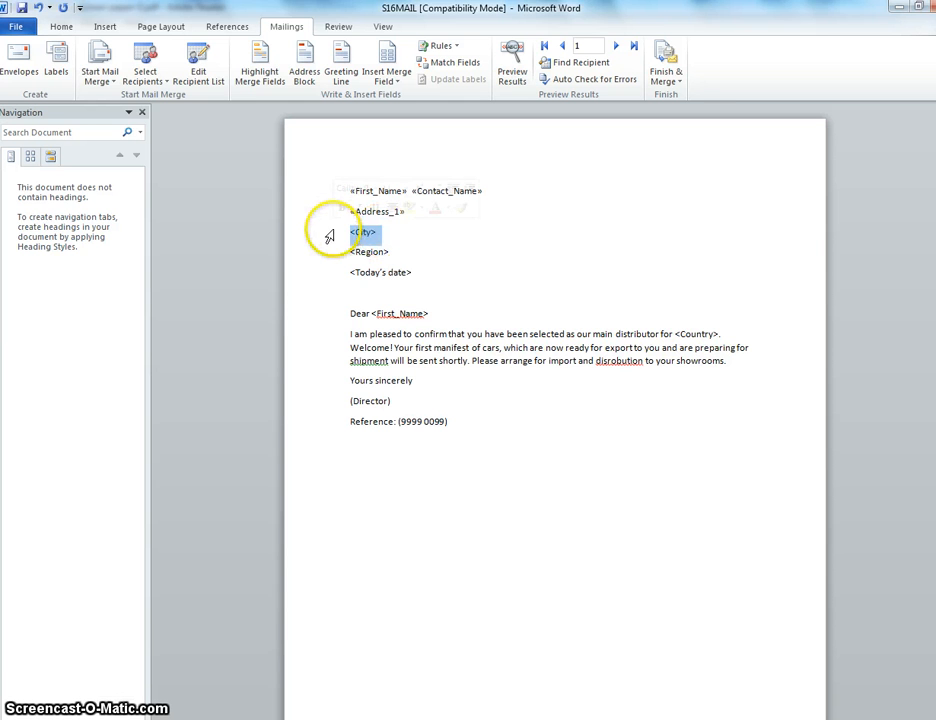
pyautogui.press('Delete')
pyautogui.click(385, 62)
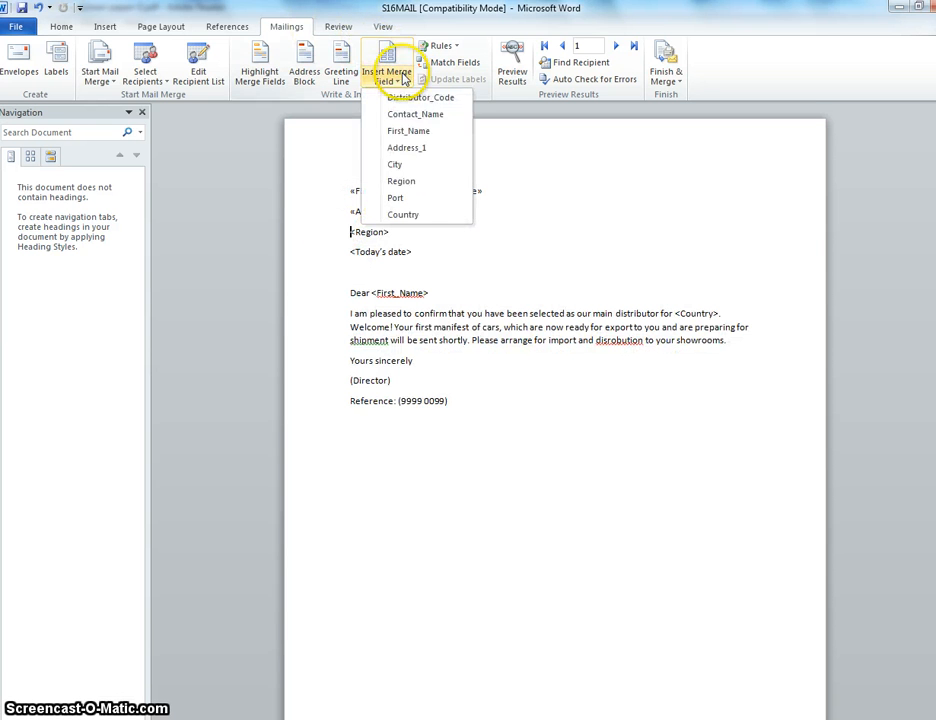
pyautogui.click(412, 168)
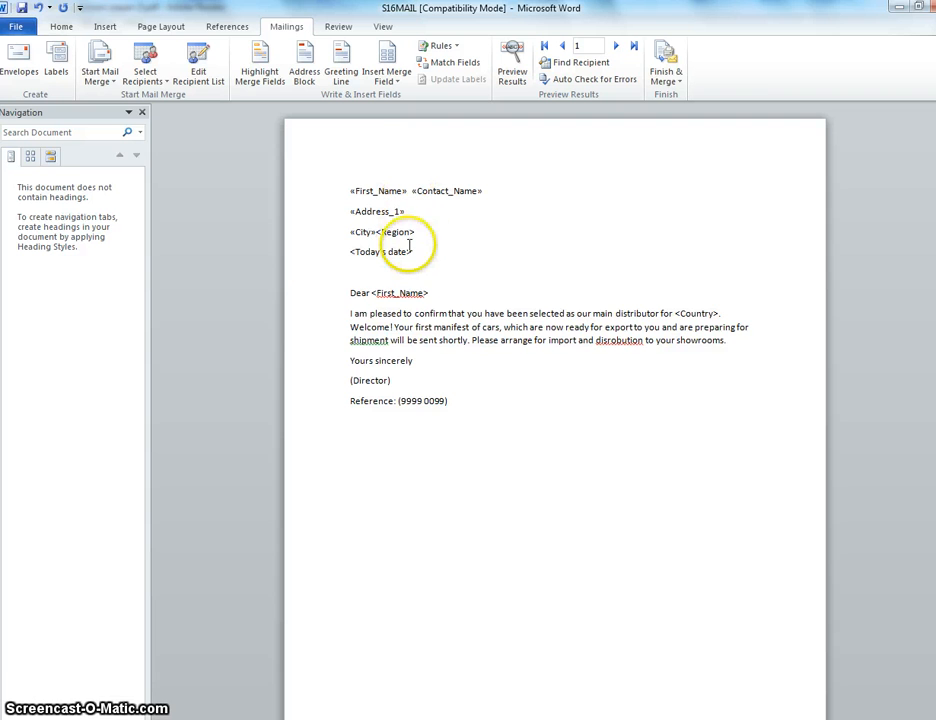
pyautogui.press('Return')
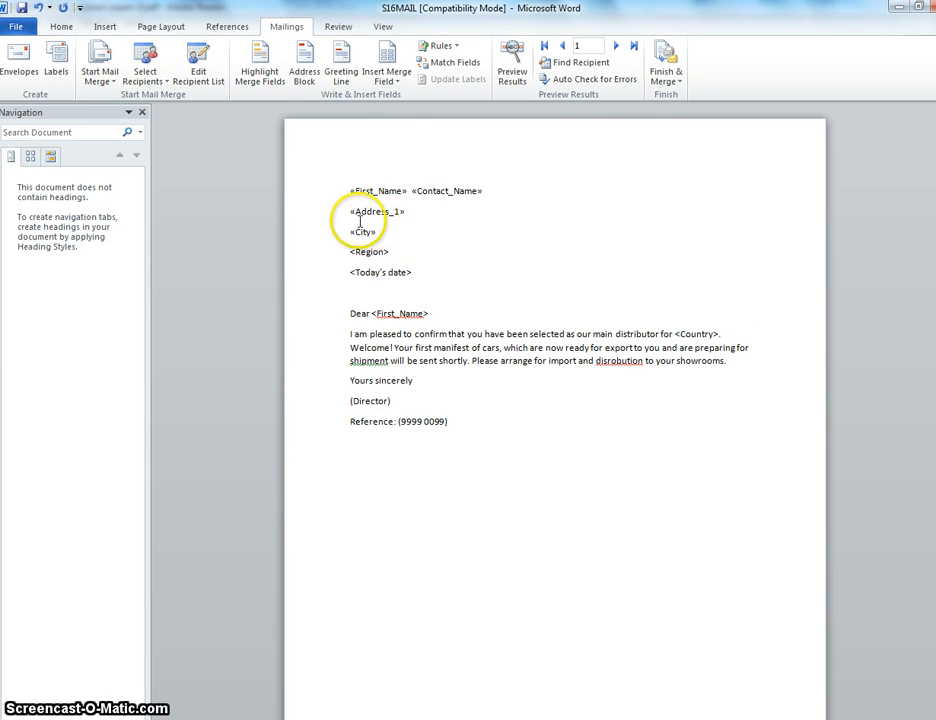
# - Replace the <Region> placeholder with the Region merge field, keeping the <Today's date> placeholder on a separate line
pyautogui.moveTo(399, 251); pyautogui.dragTo(350, 251)
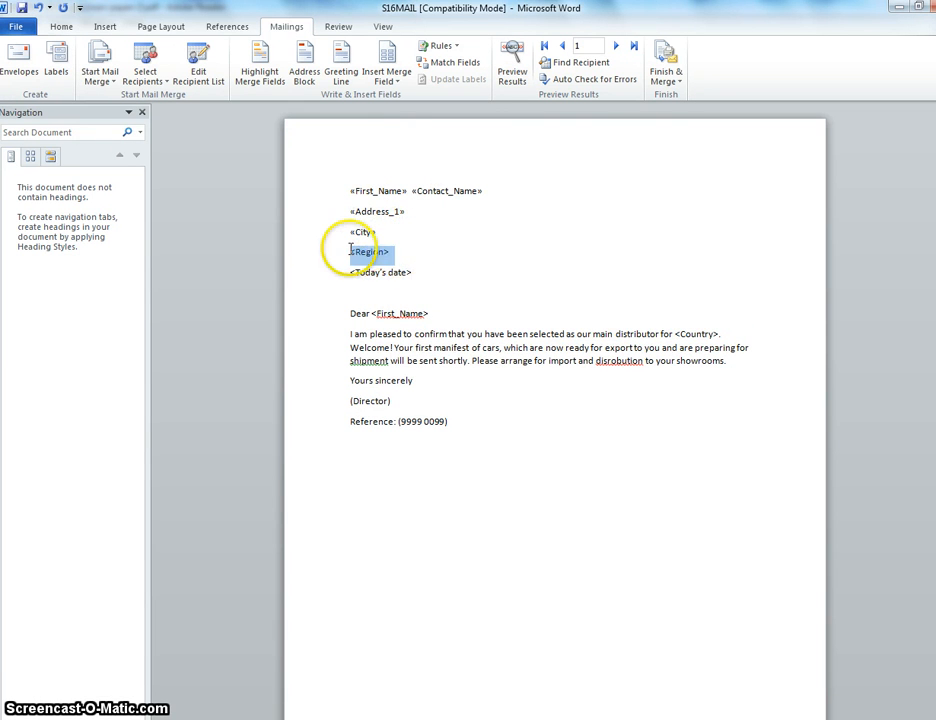
pyautogui.click(405, 88)
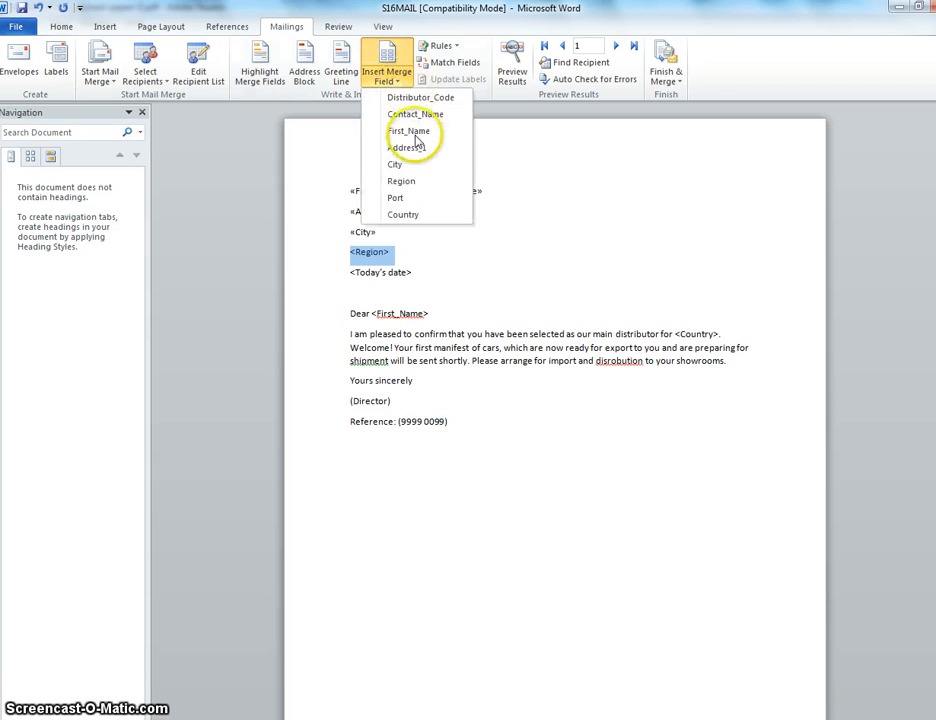
pyautogui.click(416, 183)
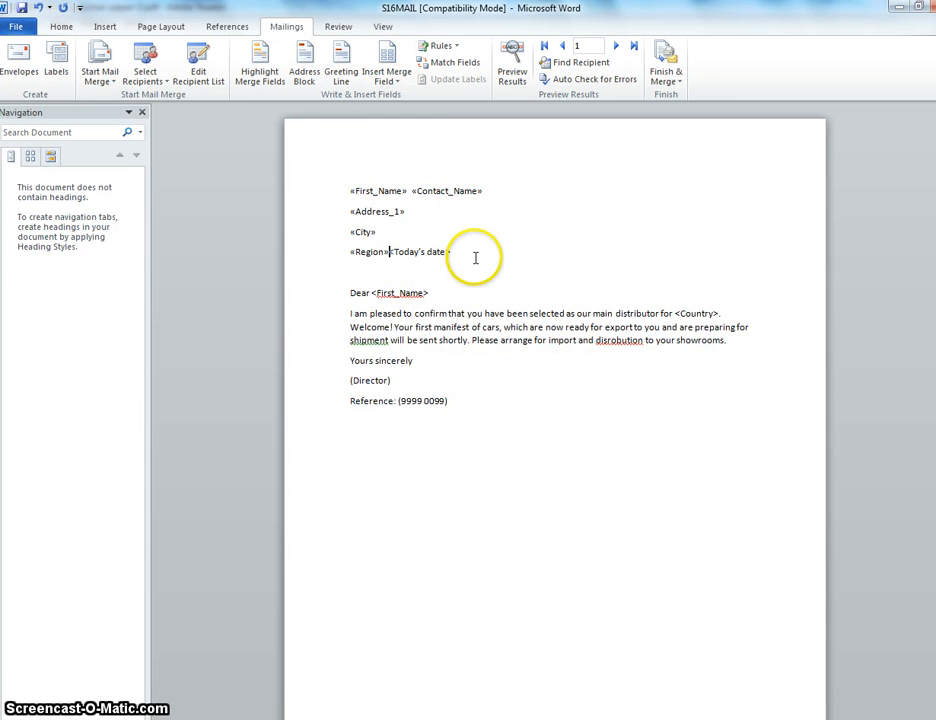
pyautogui.press('Return')
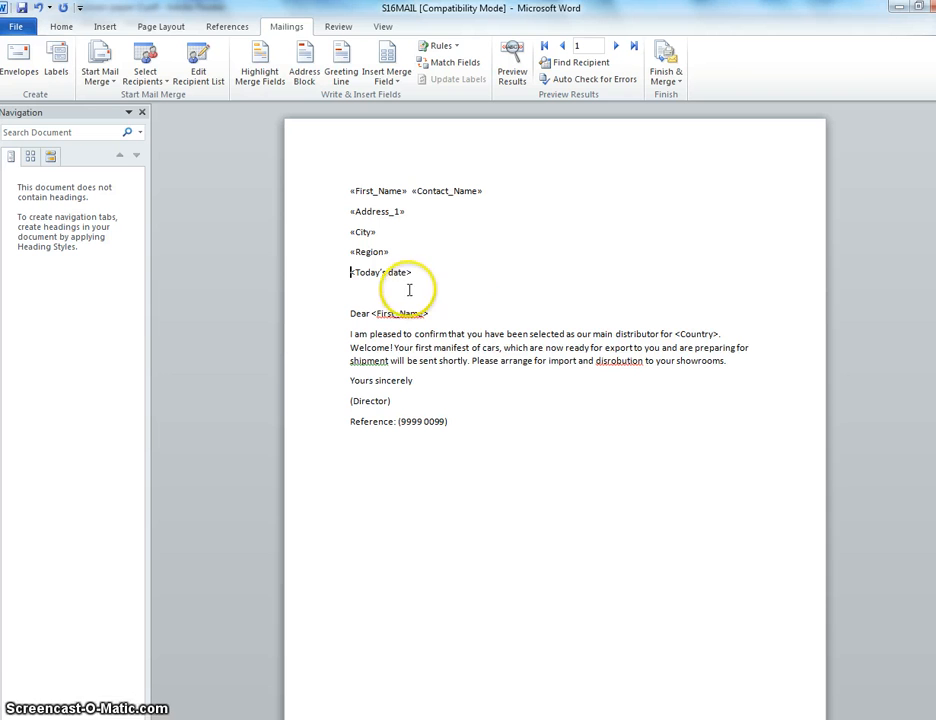
# - Replace the <Today's date> placeholder with a Date field in the 18/03/16 format, checking the exam paper for the date instruction
pyautogui.moveTo(414, 274); pyautogui.dragTo(347, 268)
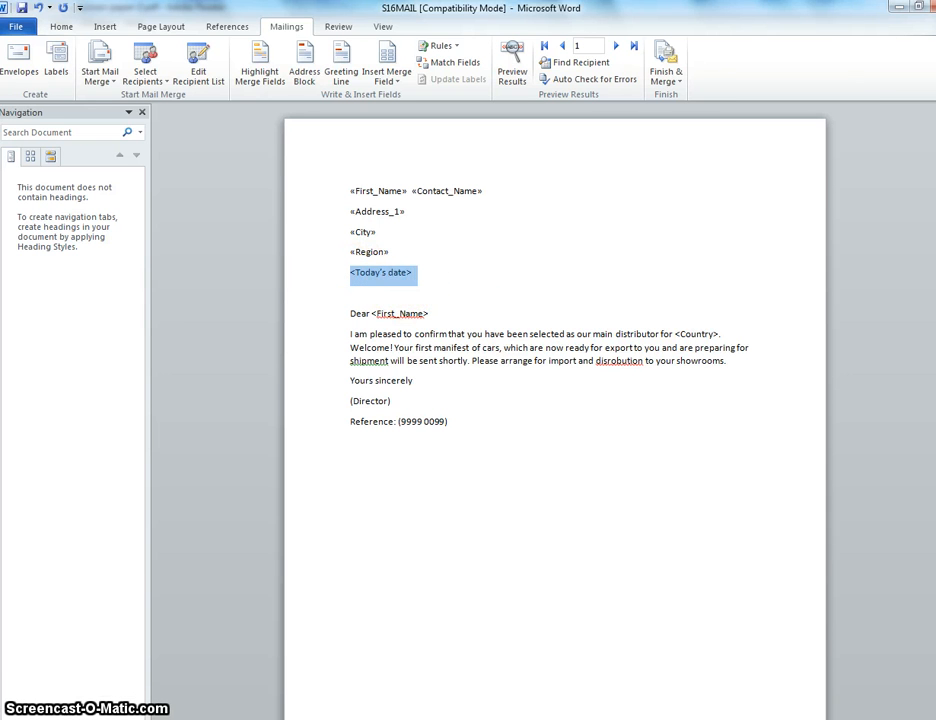
pyautogui.click(105, 26)
pyautogui.click(686, 84)
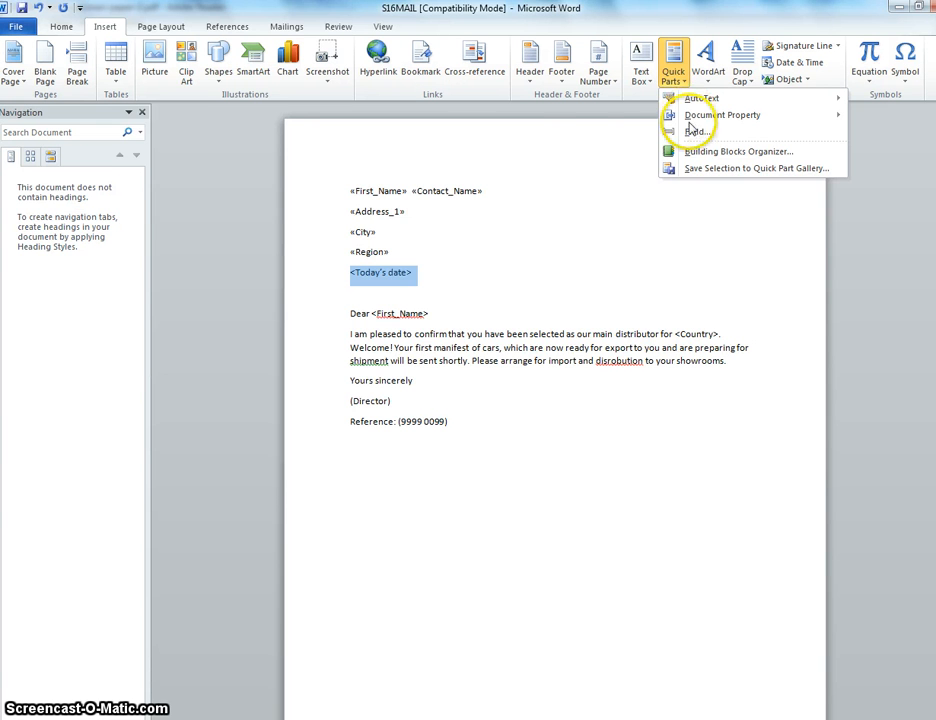
pyautogui.click(692, 131)
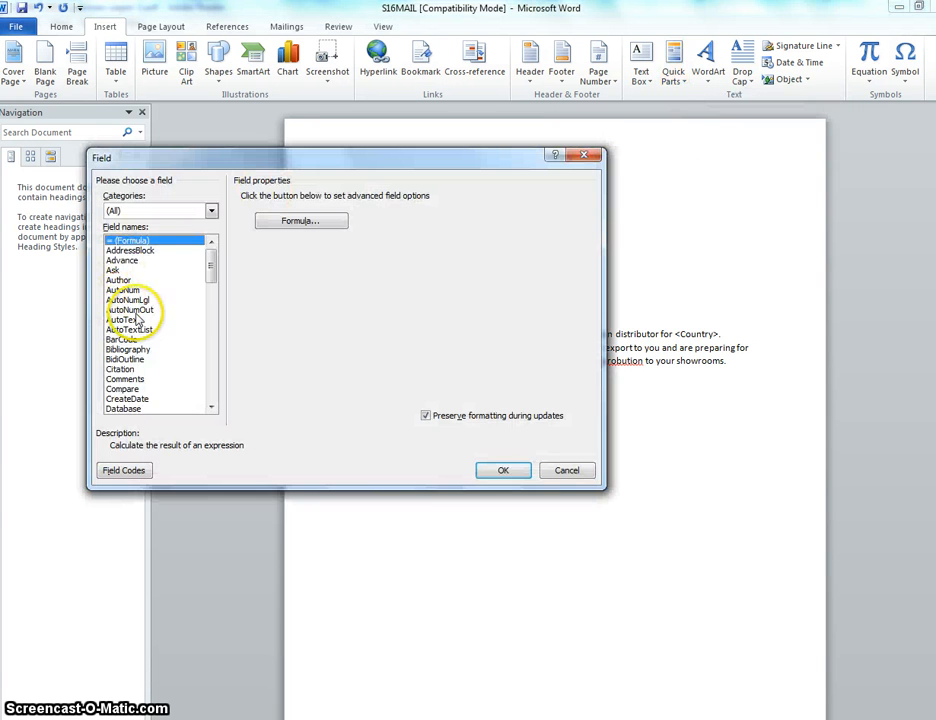
pyautogui.moveTo(212, 281); pyautogui.dragTo(212, 295)
pyautogui.click(120, 358)
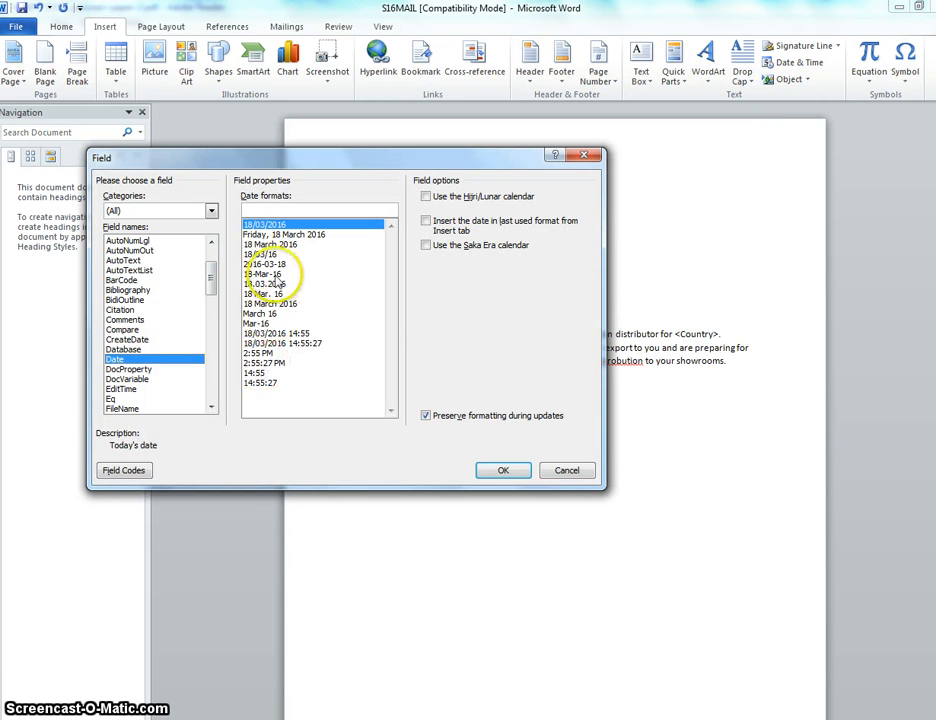
pyautogui.hotkey('alt', 'Tab')
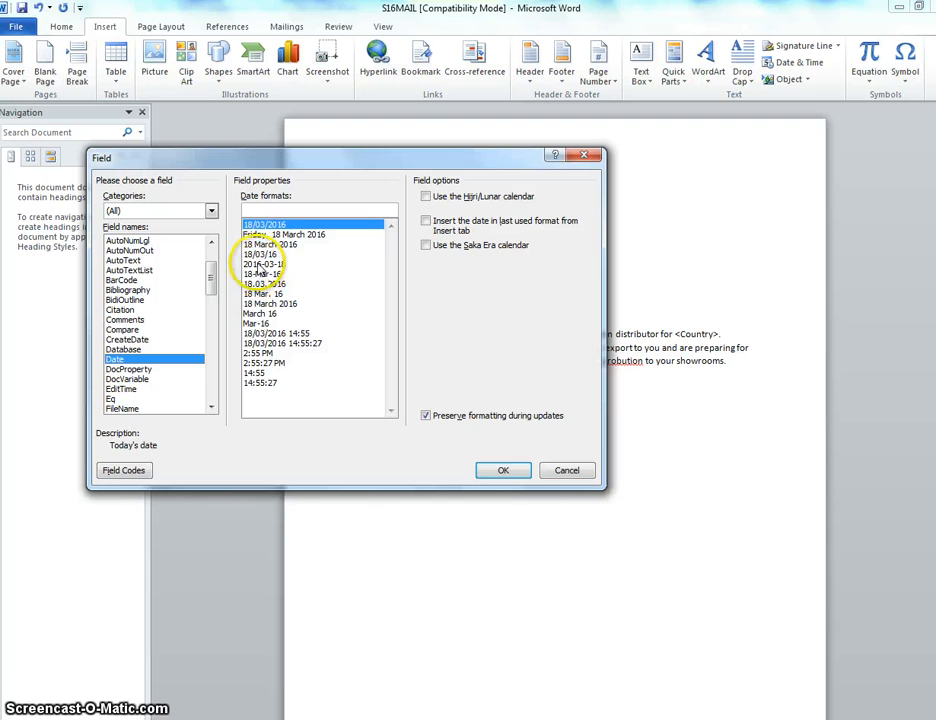
pyautogui.click(262, 255)
pyautogui.click(503, 470)
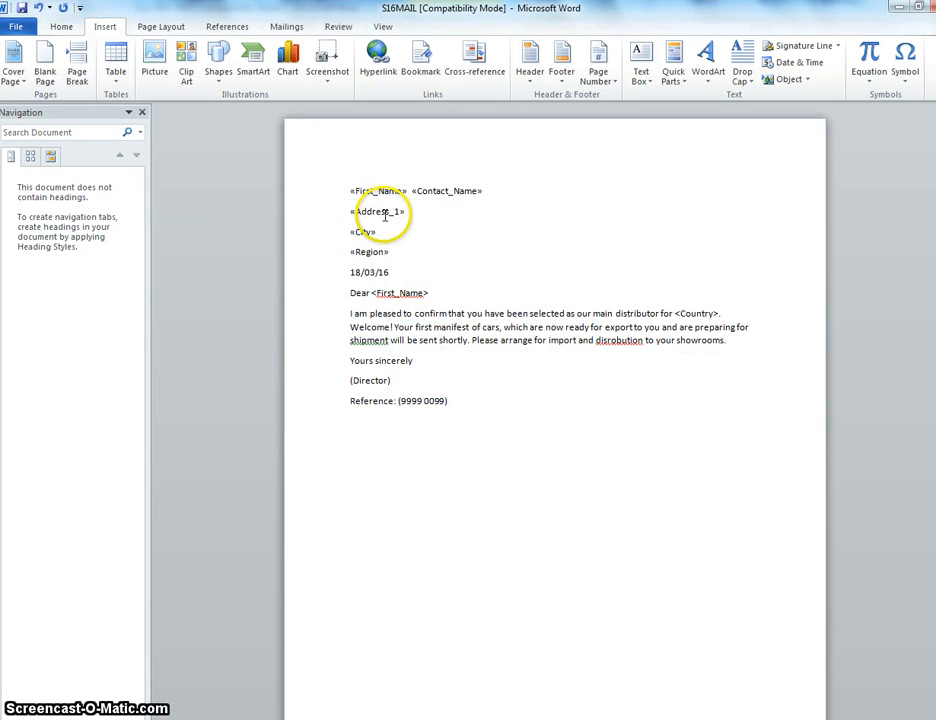
# - Replace the <First_Name> placeholder after "Dear" with the First_Name merge field
pyautogui.moveTo(435, 292); pyautogui.dragTo(376, 290)
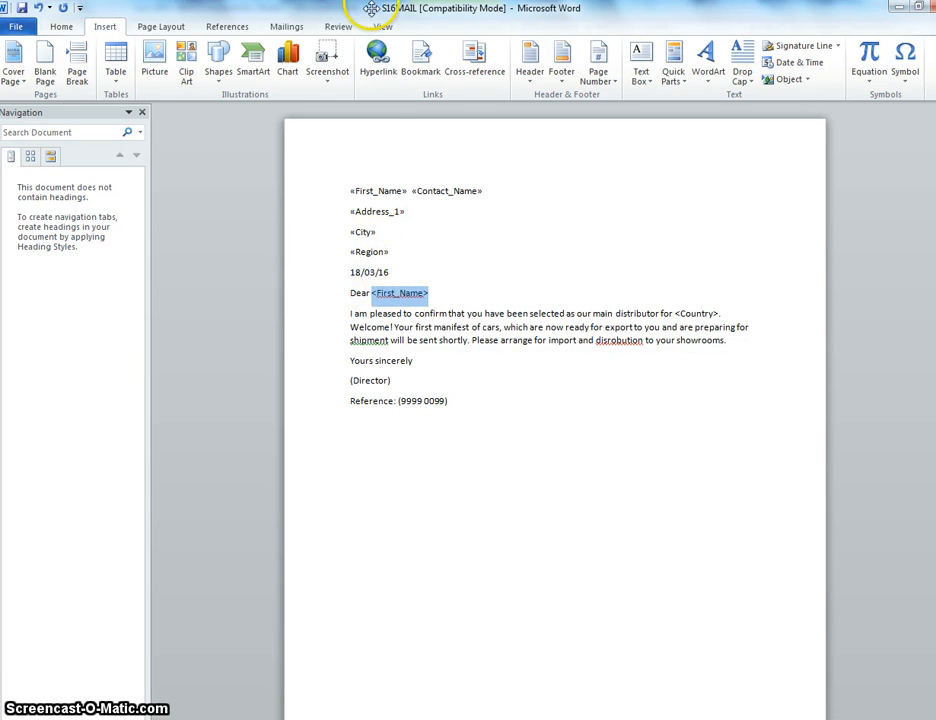
pyautogui.click(282, 26)
pyautogui.click(398, 72)
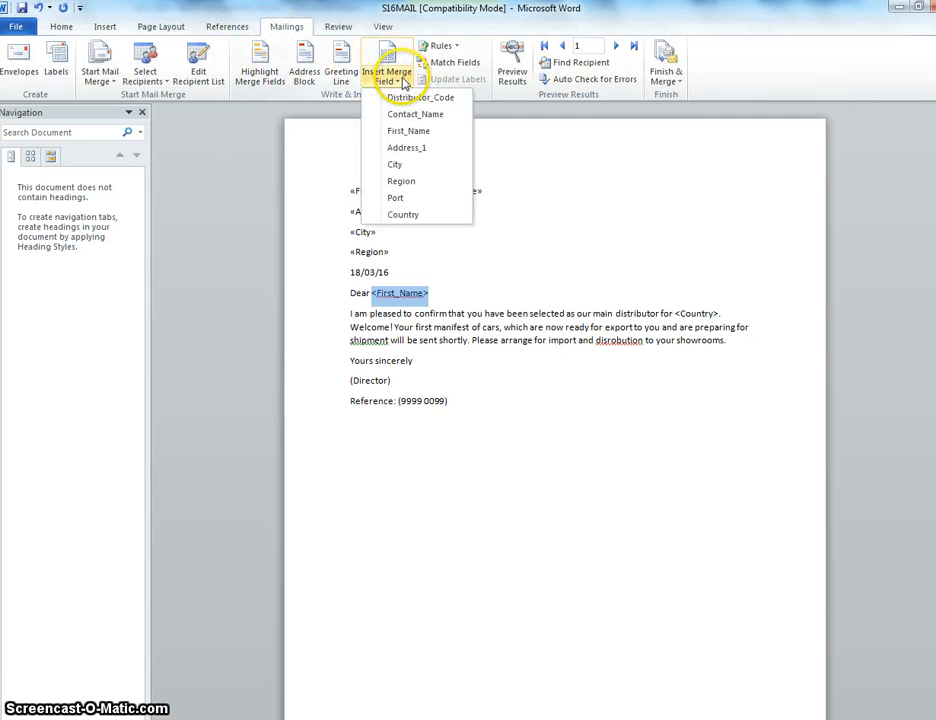
pyautogui.click(400, 131)
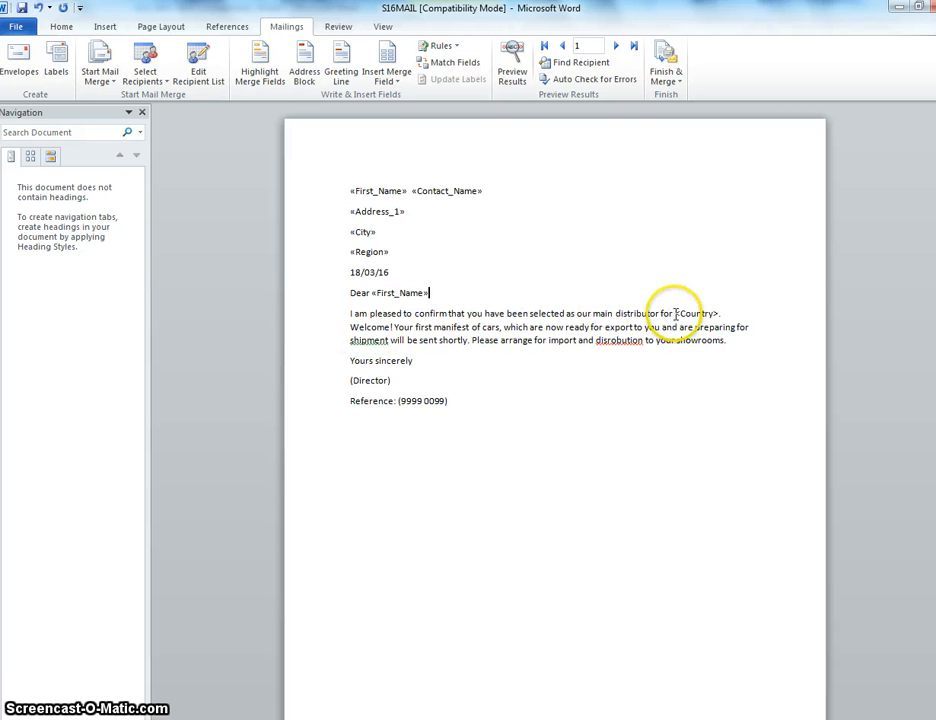
# - Replace the <Country> placeholder and its full stop in the letter's first sentence with the Country merge field
pyautogui.moveTo(676, 314); pyautogui.dragTo(783, 314)
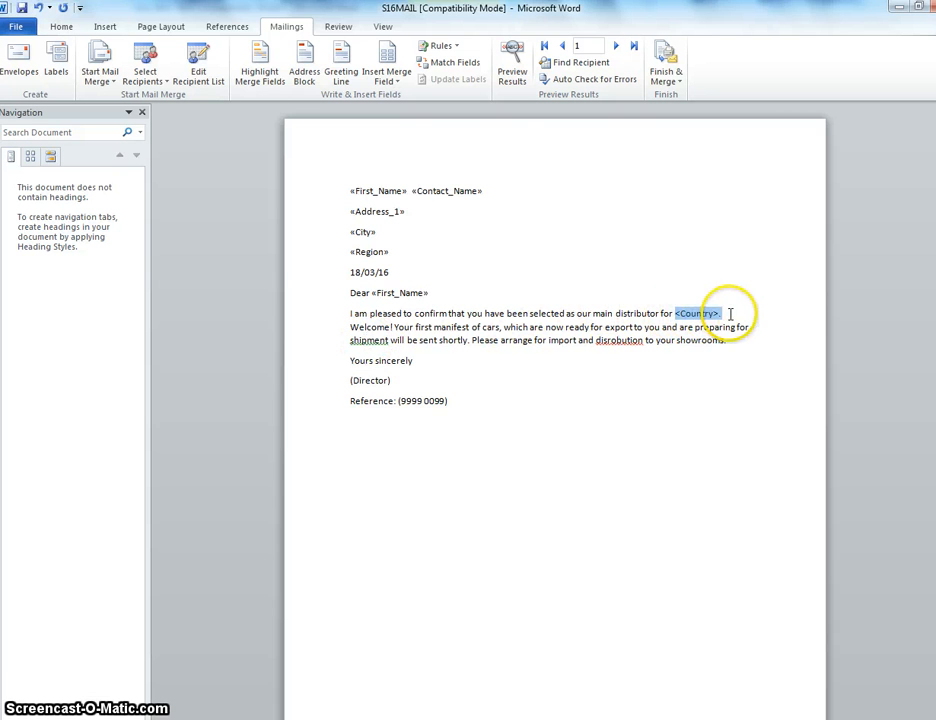
pyautogui.click(397, 82)
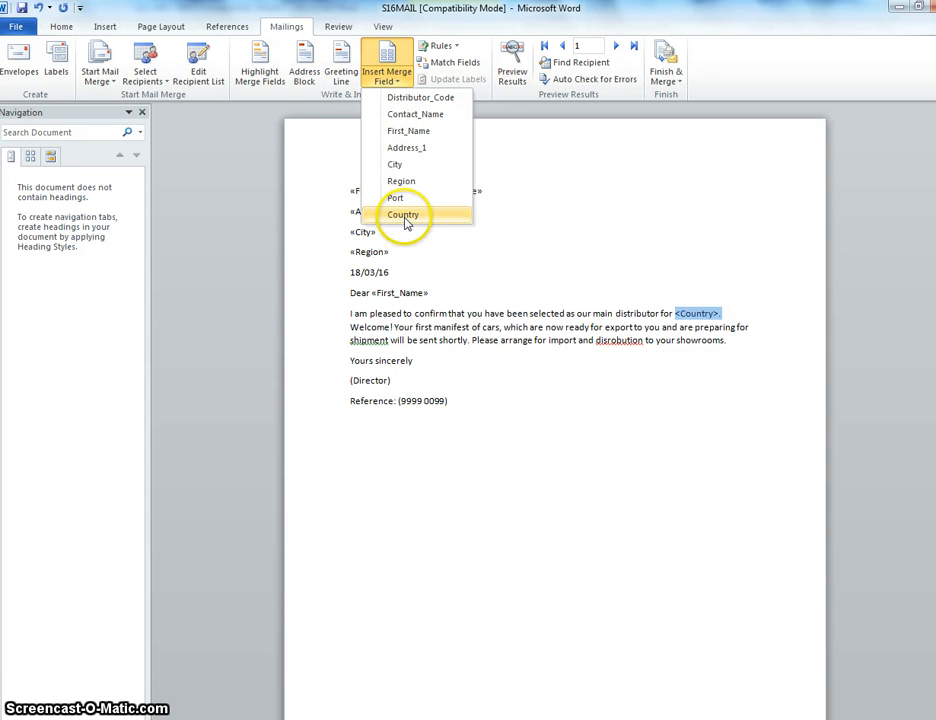
pyautogui.click(404, 215)
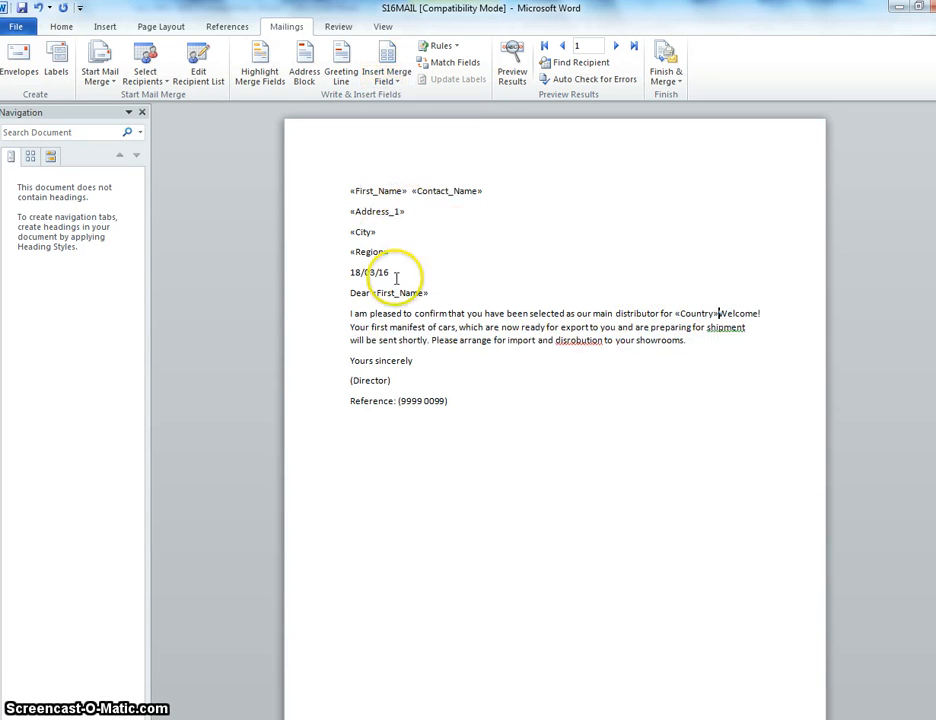
# - Accept the suggested corrections in the body paragraph, changing "shipment" to "shipment," and "disrobution" to "distribution"
pyautogui.rightClick(723, 330)
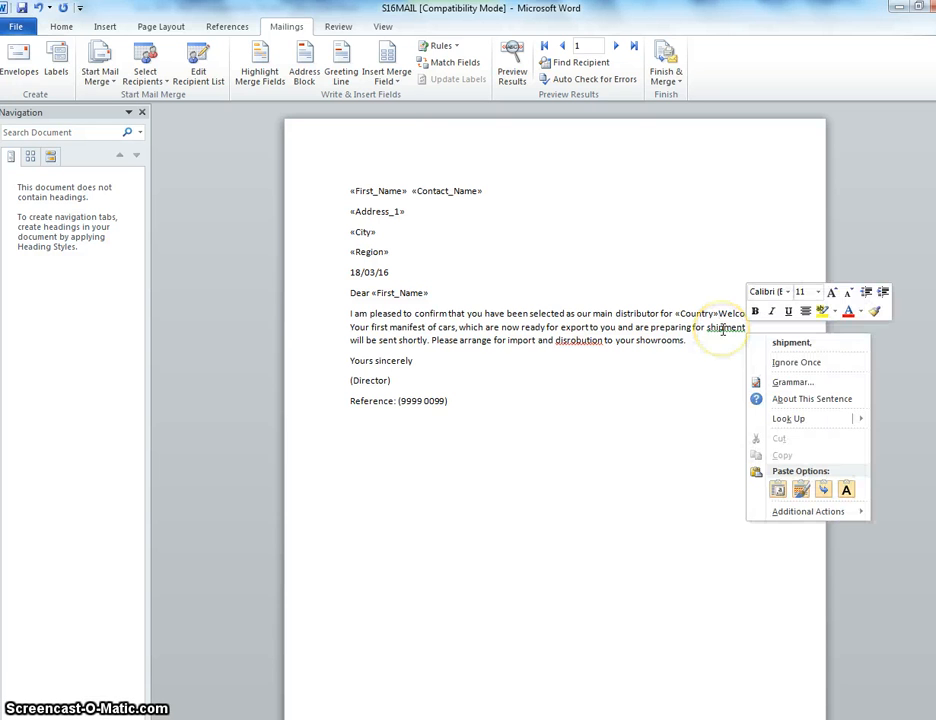
pyautogui.click(785, 346)
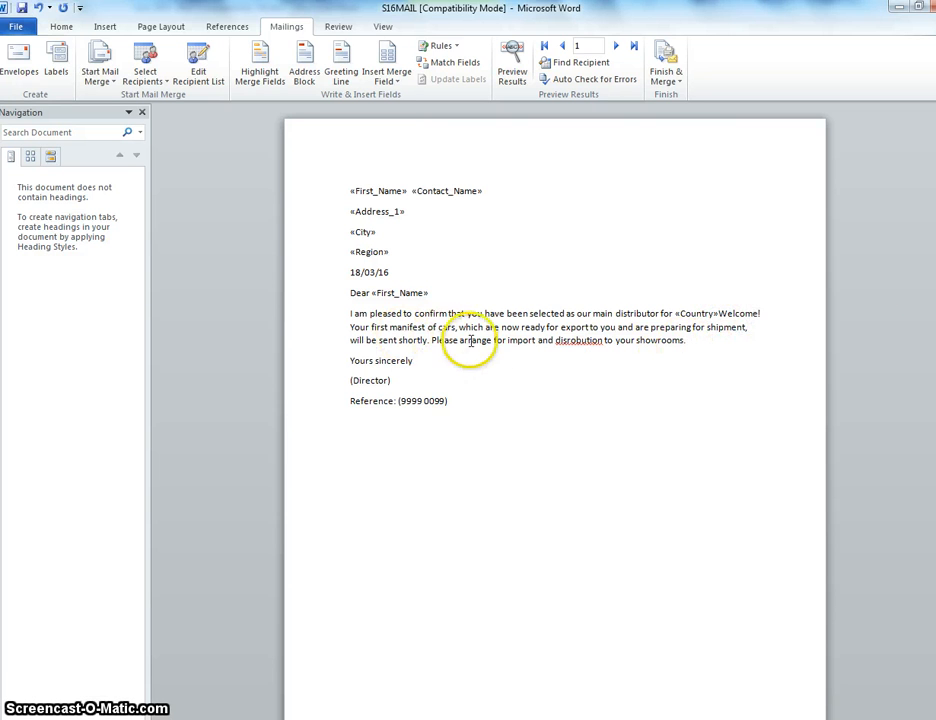
pyautogui.rightClick(573, 341)
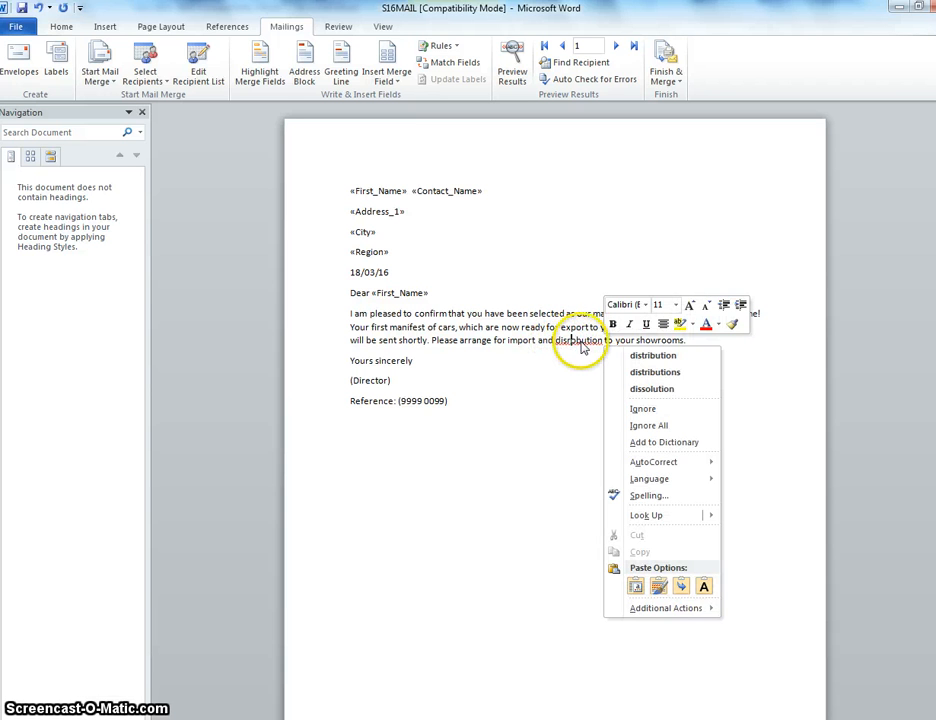
pyautogui.press('Down')
pyautogui.press('Return')
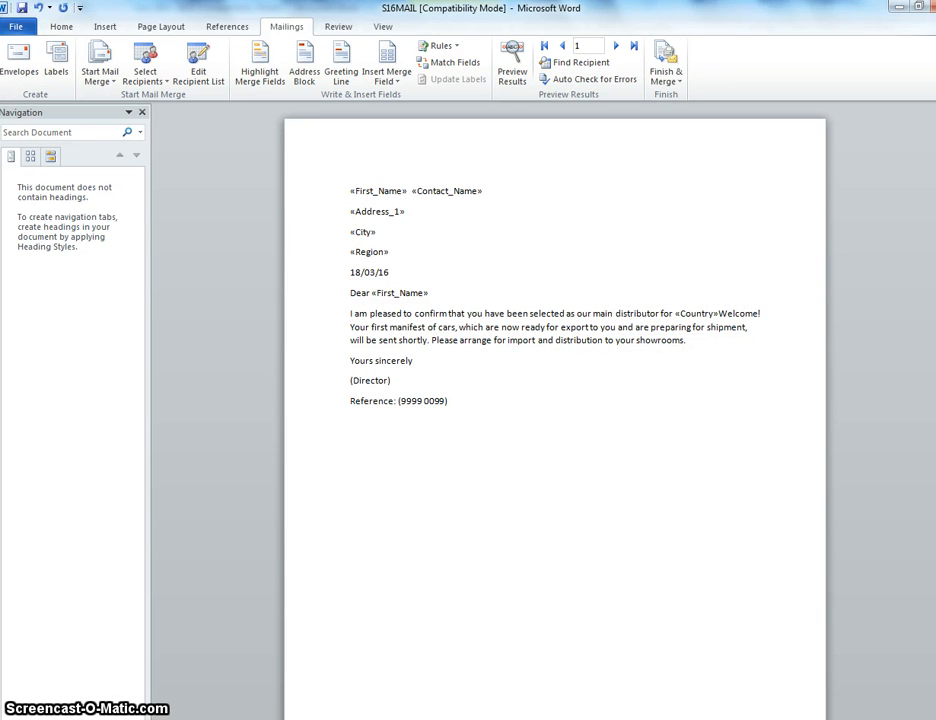
# - Switch to the specimen paper in Adobe Reader to check the Task 5 mail merge instructions
pyautogui.hotkey('alt', 'Tab')
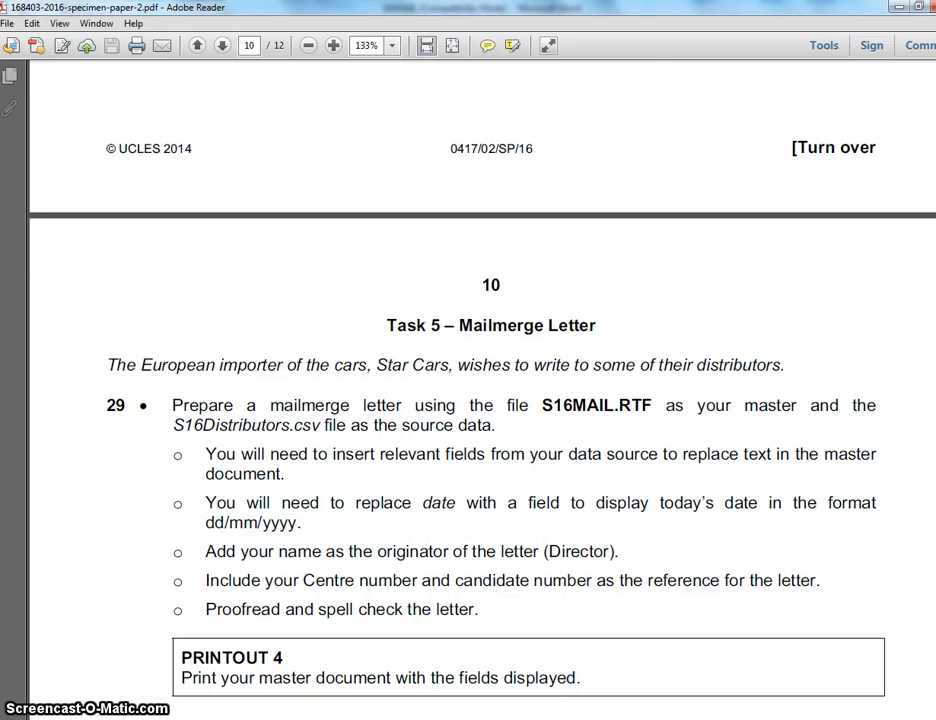
# - Switch to the letter in Word, complete the originator's surname after "Mr" and place "(Director)" on its own line below
pyautogui.hotkey('alt', 'Tab')
pyautogui.click(350, 380)
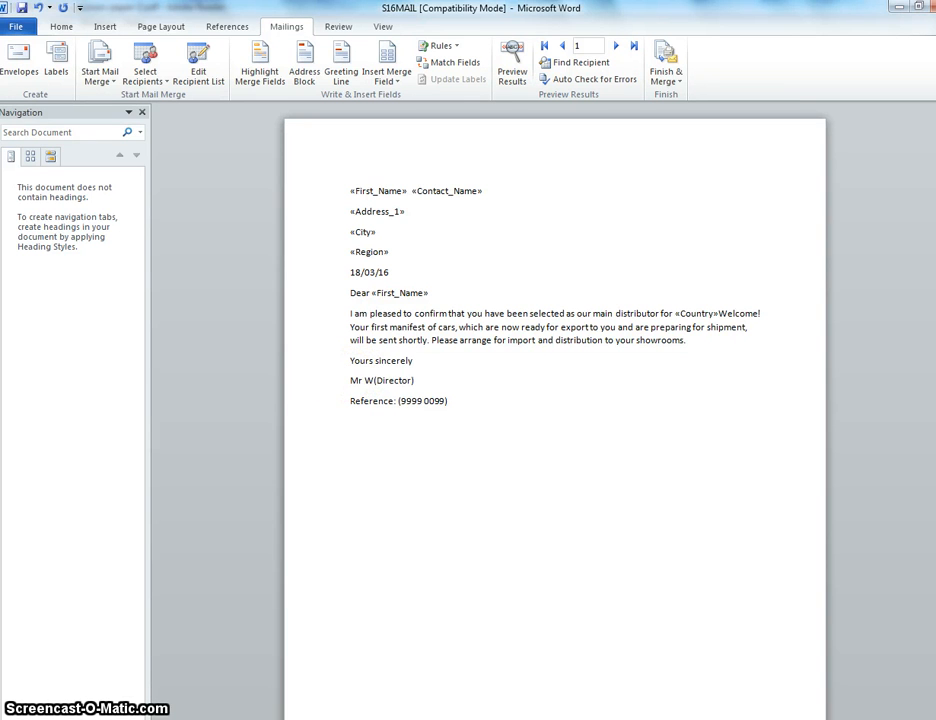
pyautogui.write('Wignall')
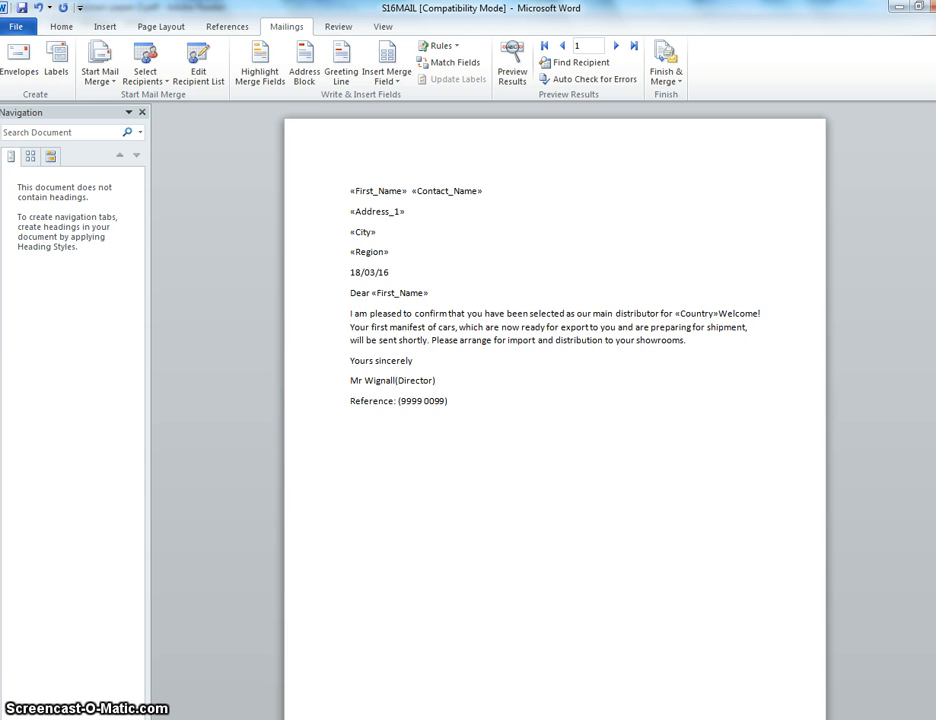
pyautogui.press('Return')
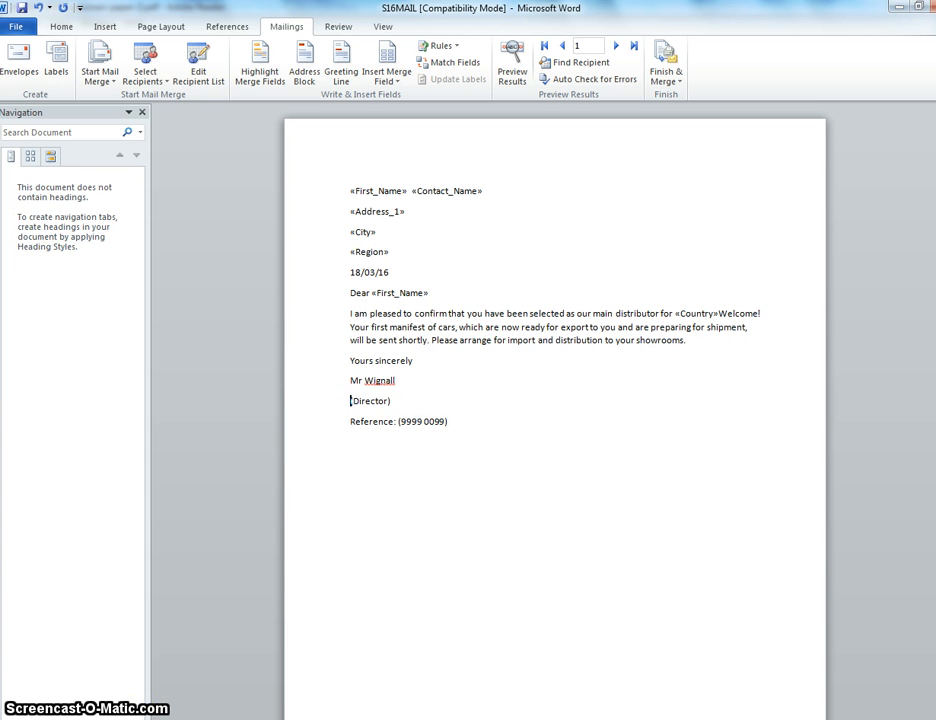
# - Replace the numbers in brackets on the Reference line with the Centre number and candidate number, as the specimen paper requires
pyautogui.hotkey('alt', 'Tab')
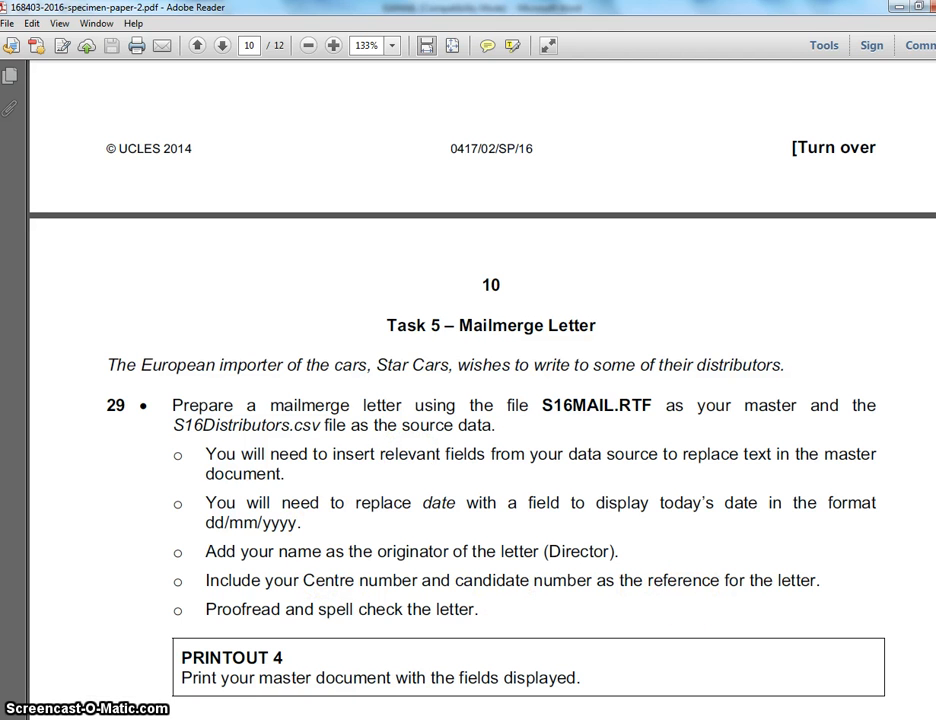
pyautogui.hotkey('alt', 'Tab')
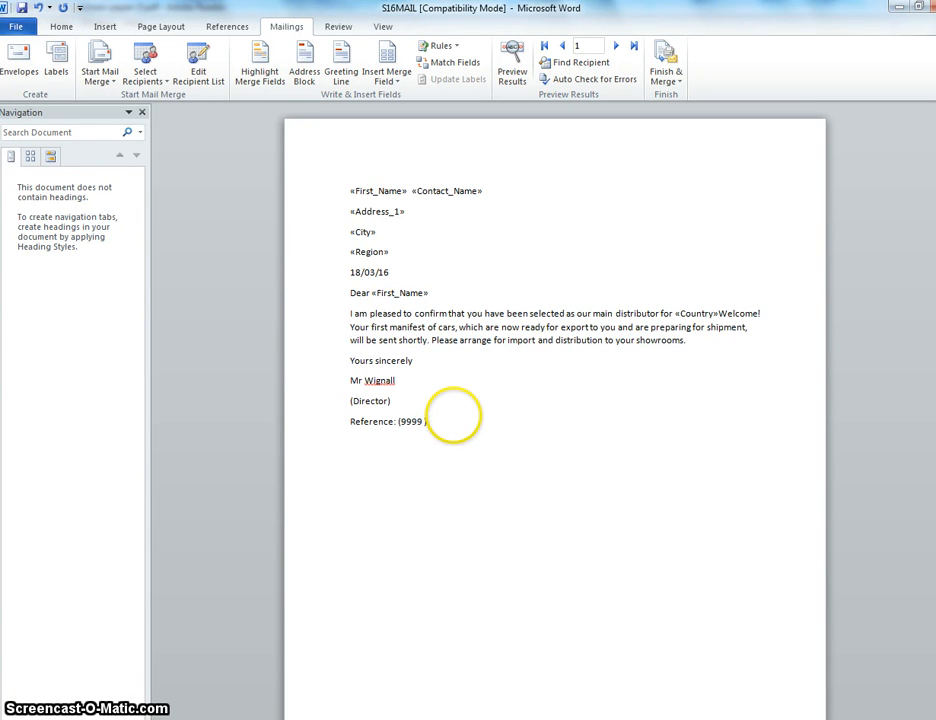
pyautogui.press('BackSpace')
pyautogui.press('BackSpace')
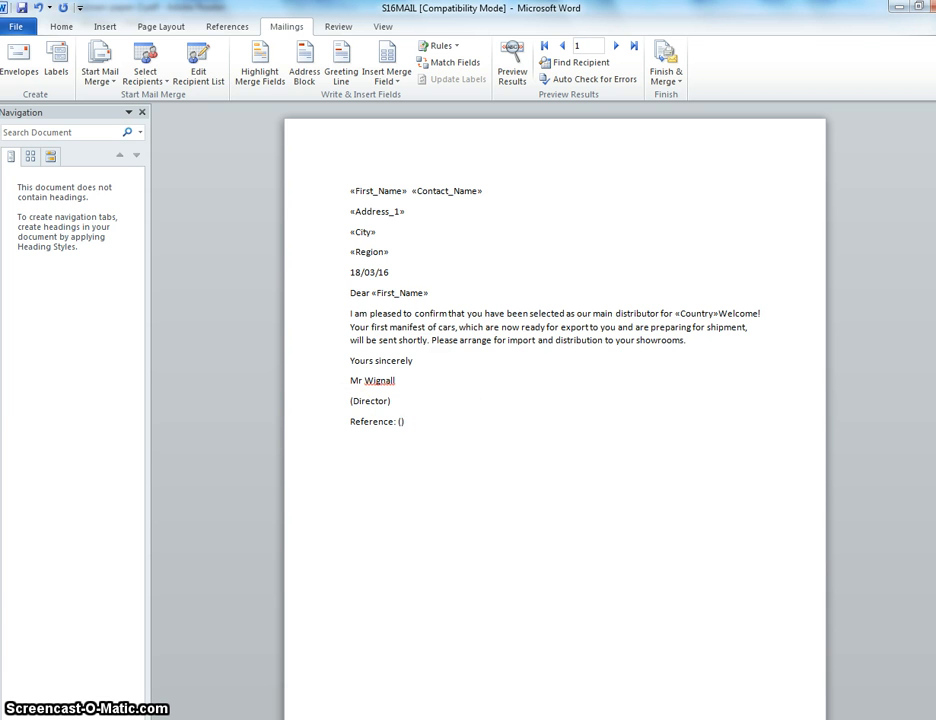
pyautogui.hotkey('alt', 'Tab')
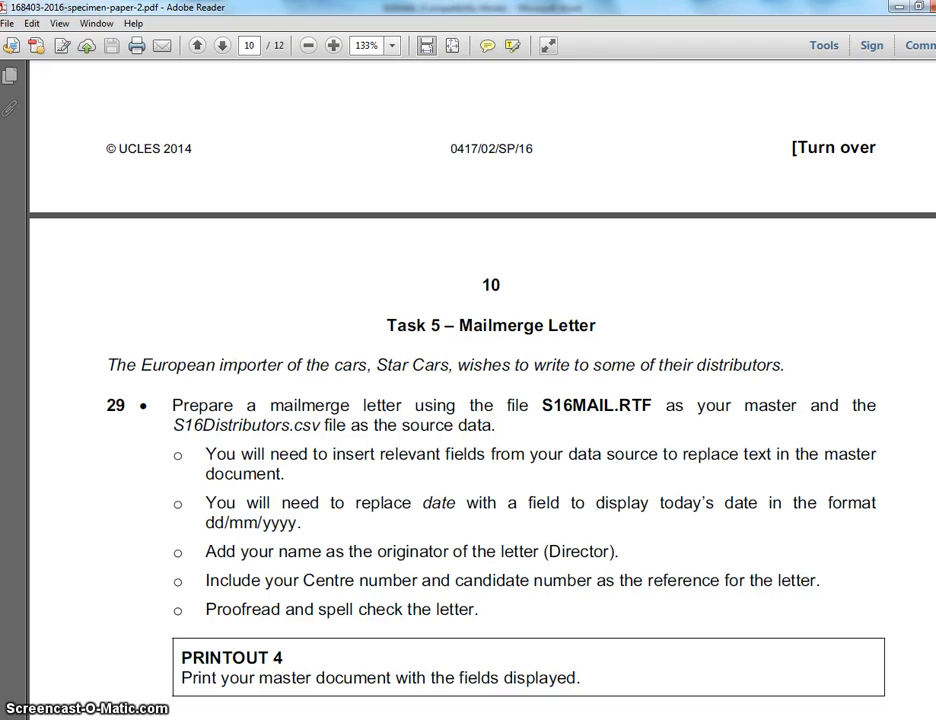
pyautogui.hotkey('alt', 'Tab')
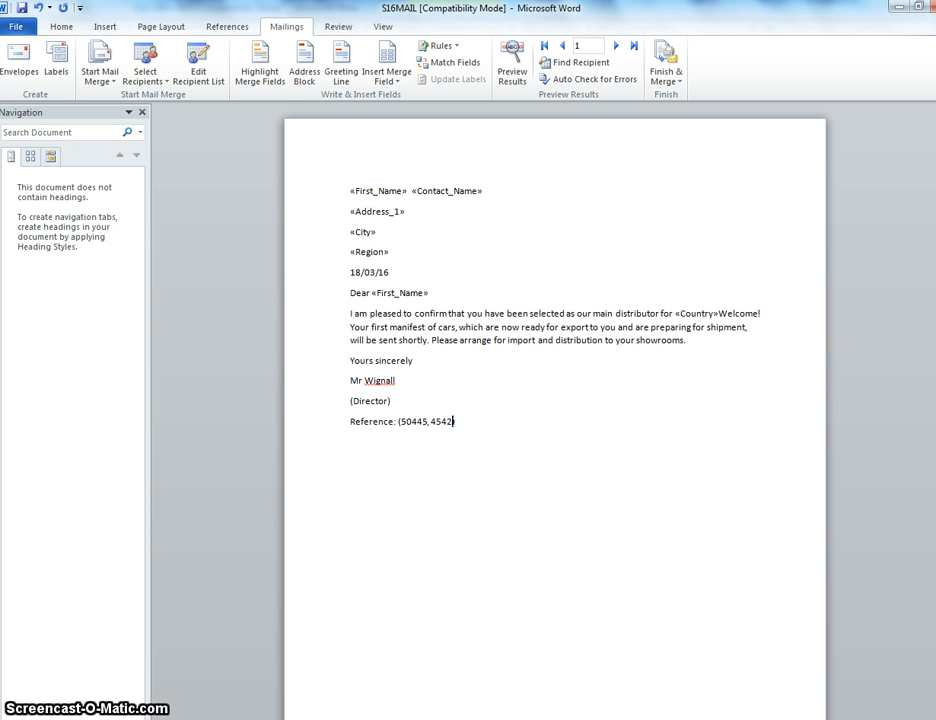
# - Insert a full stop and a space between the Country field and "Welcome!", and preview the merge results before redisplaying the fields
pyautogui.click(606, 719)
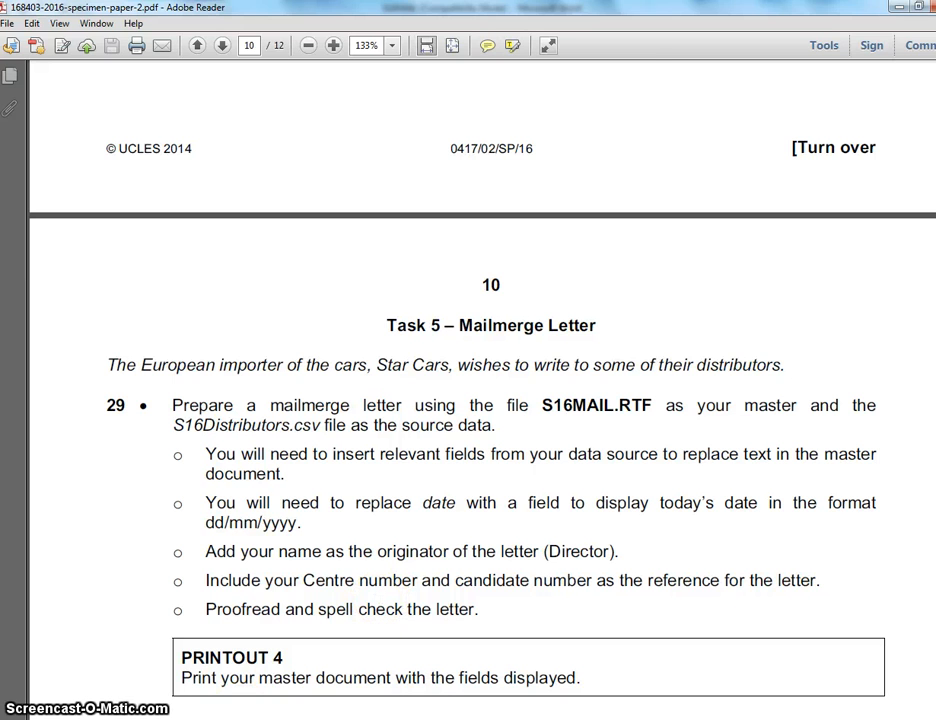
pyautogui.hotkey('alt', 'Tab')
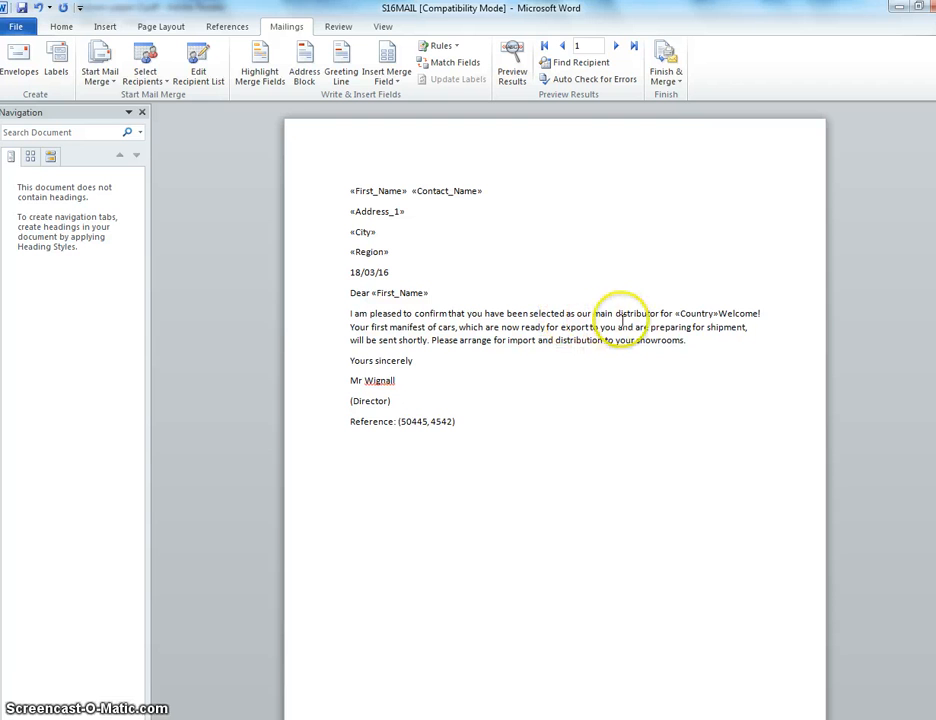
pyautogui.click(720, 314)
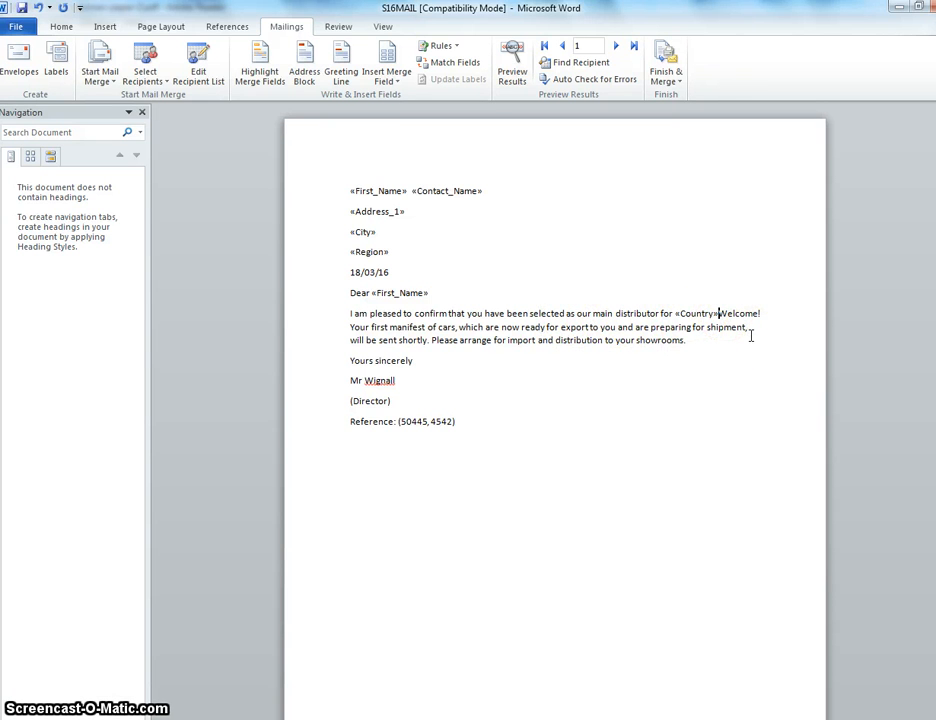
pyautogui.write('.')
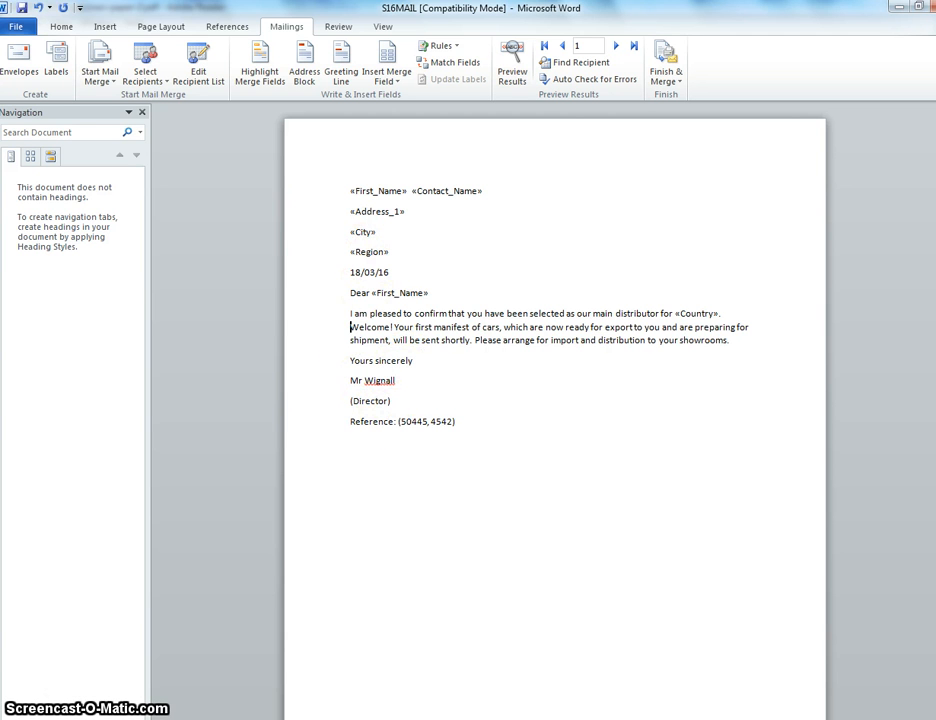
pyautogui.click(505, 52)
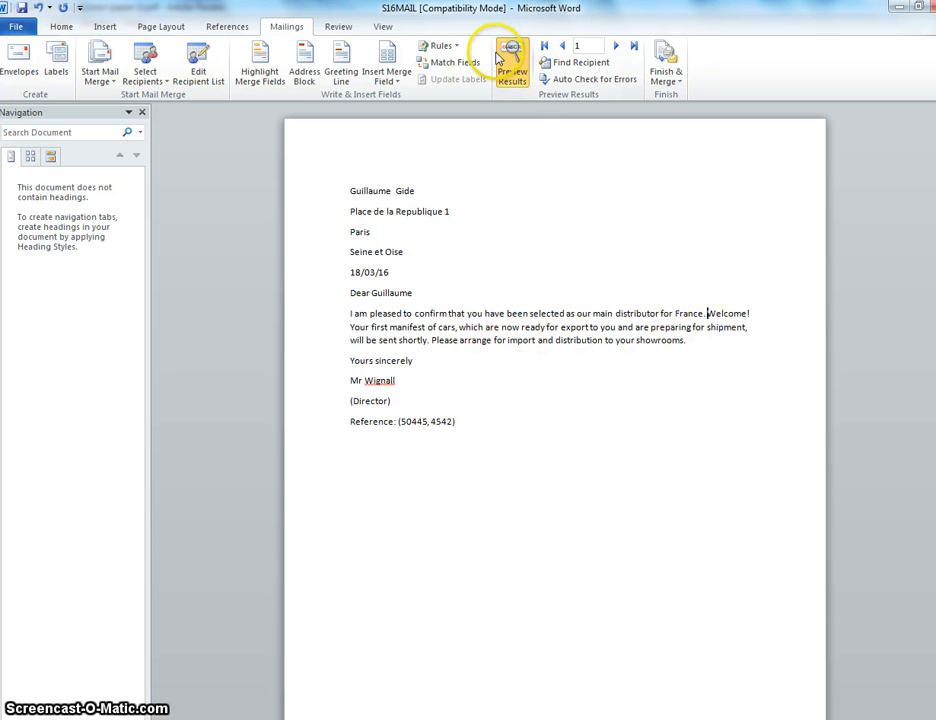
pyautogui.click(510, 60)
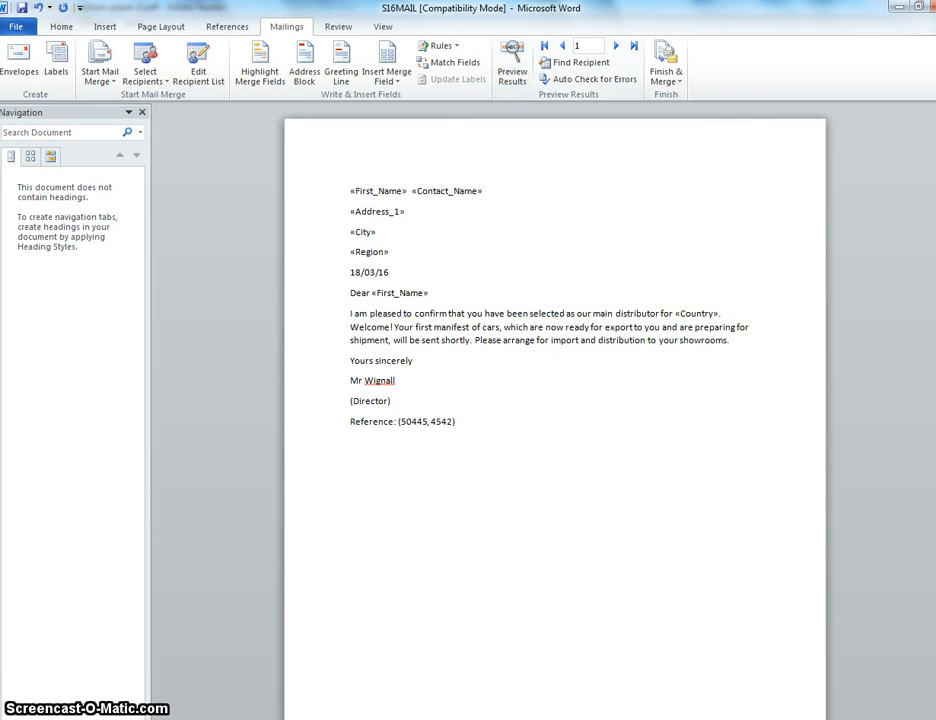
# - Check the Printout 4 instruction in the specimen paper and look at the file options for the letter in Word
pyautogui.hotkey('alt', 'Tab')
pyautogui.scroll(-2, 370, 622)
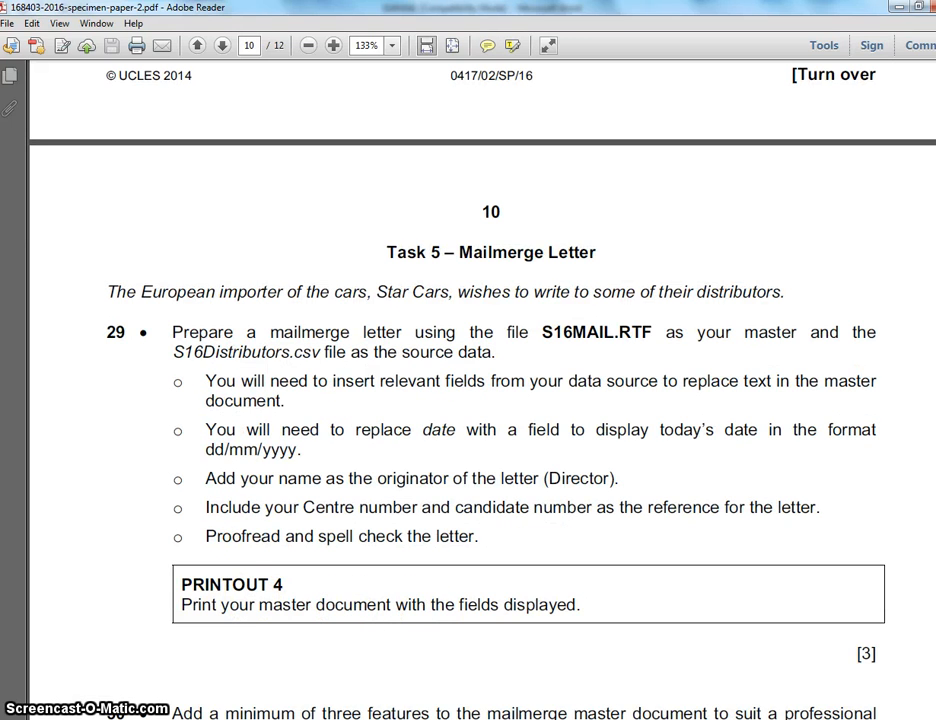
pyautogui.click(650, 717)
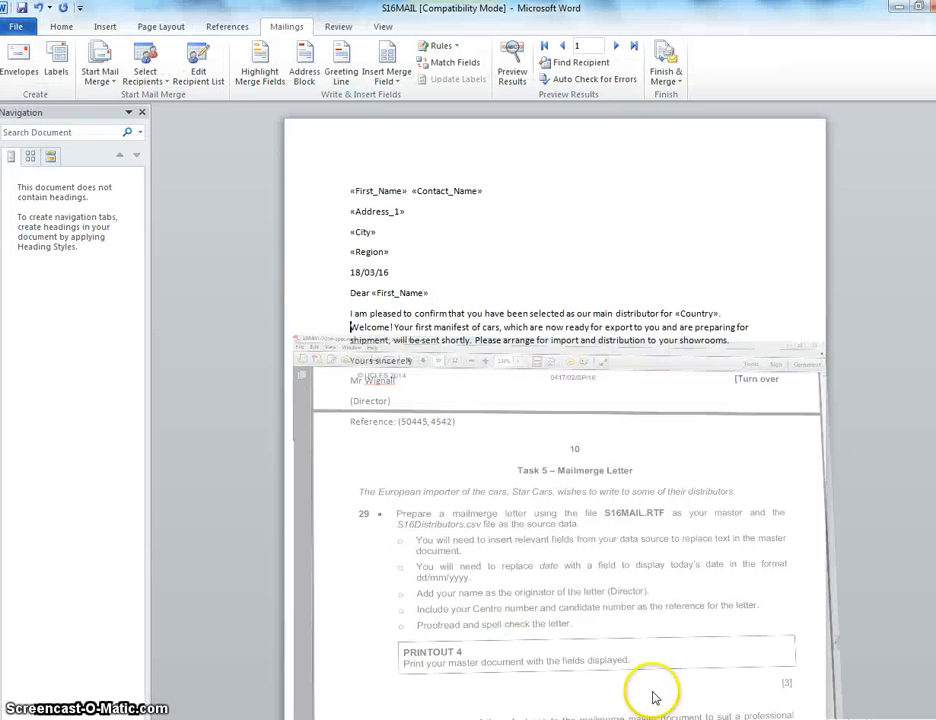
pyautogui.click(342, 189)
pyautogui.click(20, 27)
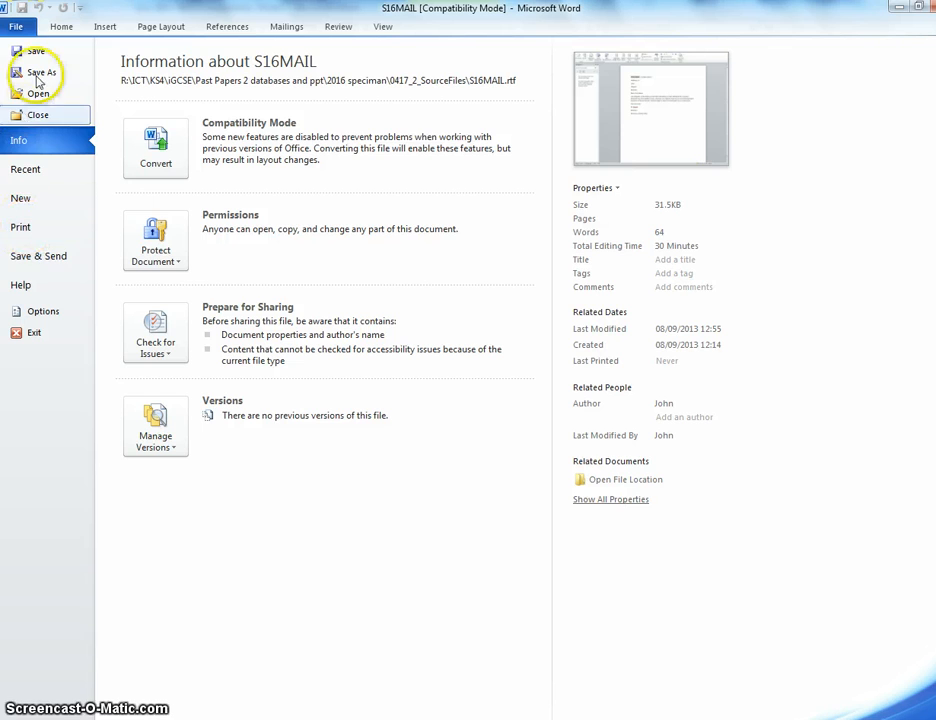
pyautogui.click(60, 26)
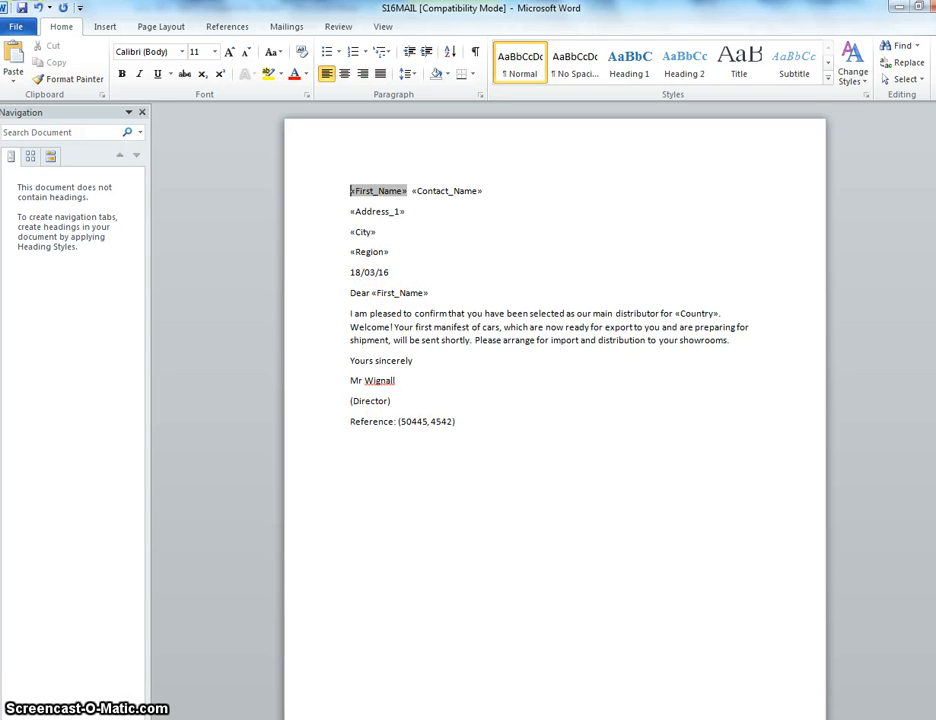
# - Switch to the specimen paper and read question 30 and the House Style Specification Sheet with the company letter requirements
pyautogui.hotkey('alt', 'Tab')
pyautogui.scroll(-6, 564, 576)
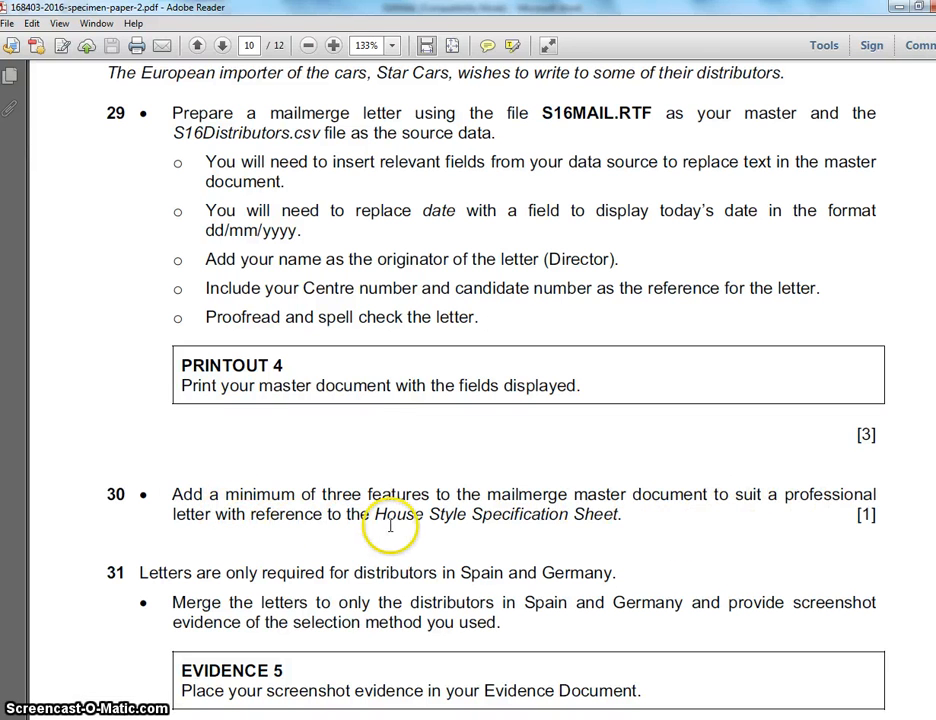
pyautogui.scroll(15, 596, 365)
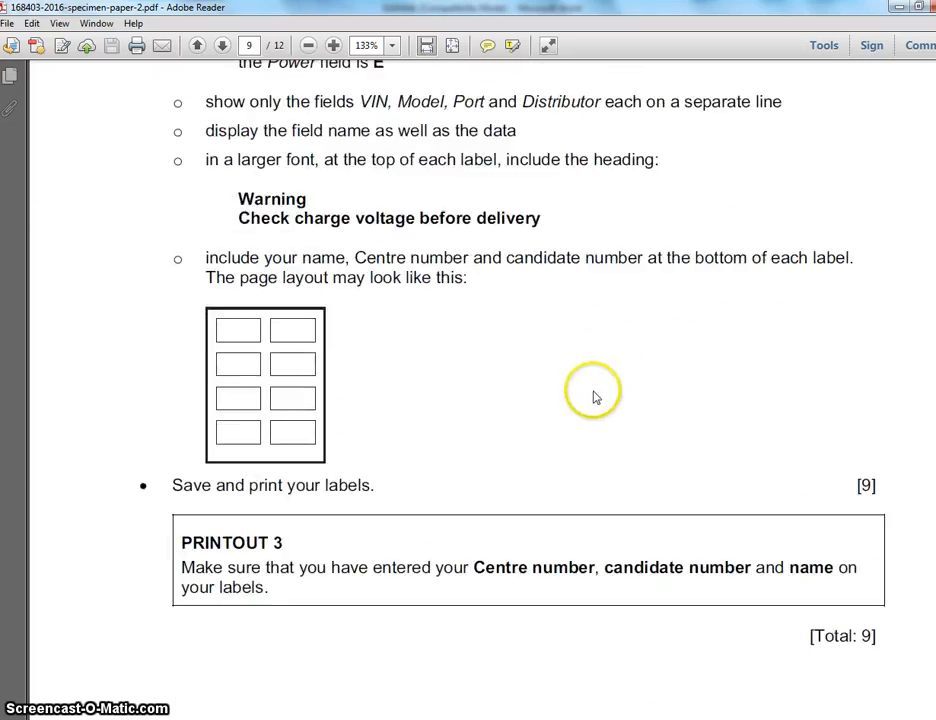
pyautogui.scroll(10, 591, 455)
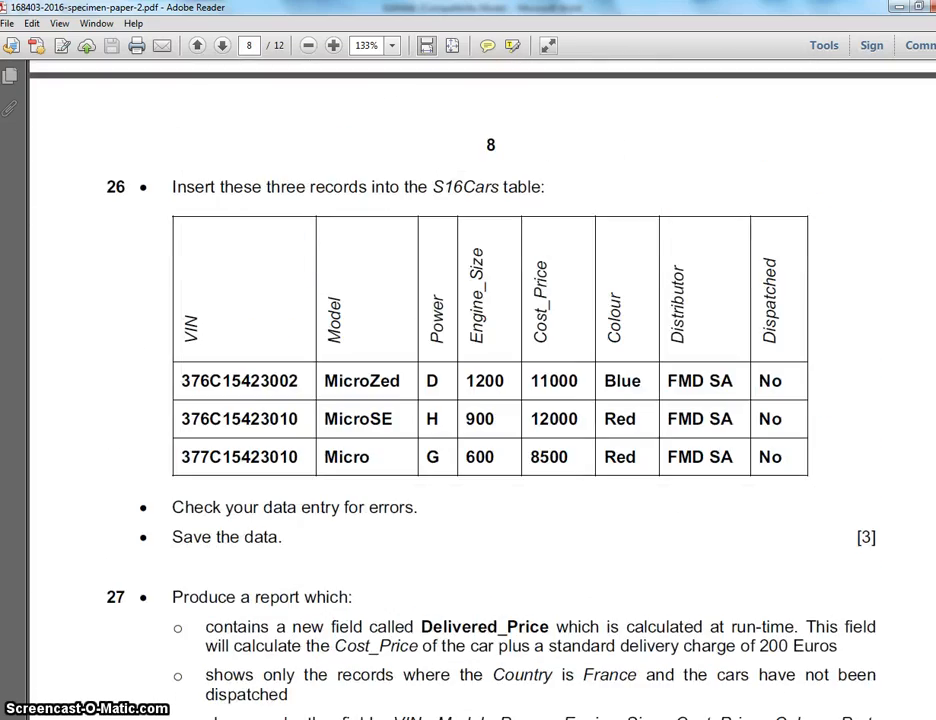
pyautogui.moveTo(934, 460); pyautogui.dragTo(932, 160)
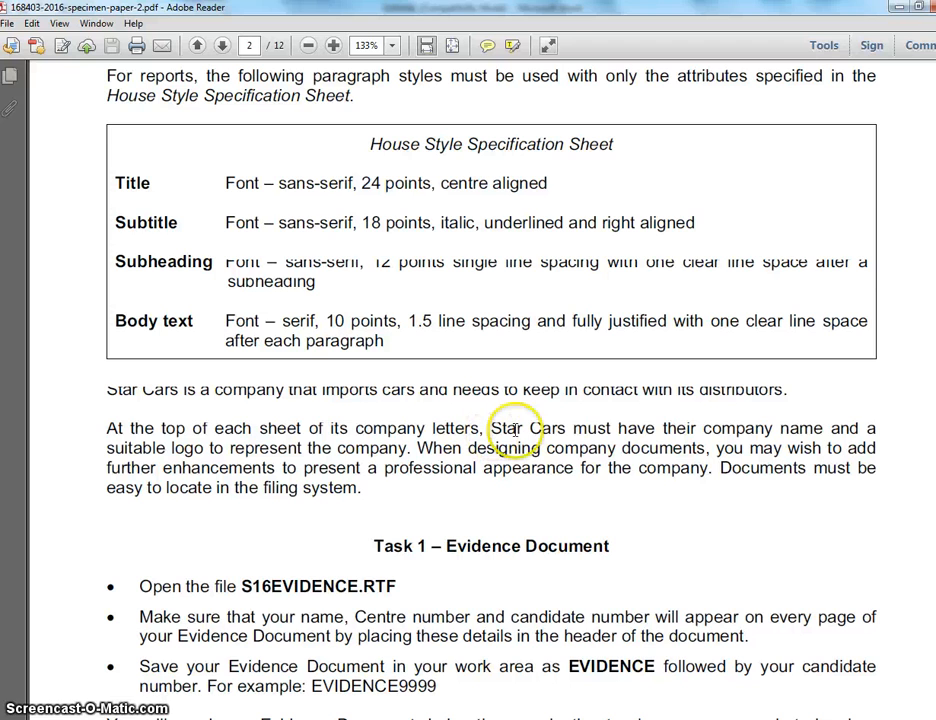
# - Return to the letter in Word and insert four blank lines above the First_Name and Contact_Name line
pyautogui.hotkey('alt', 'Tab')
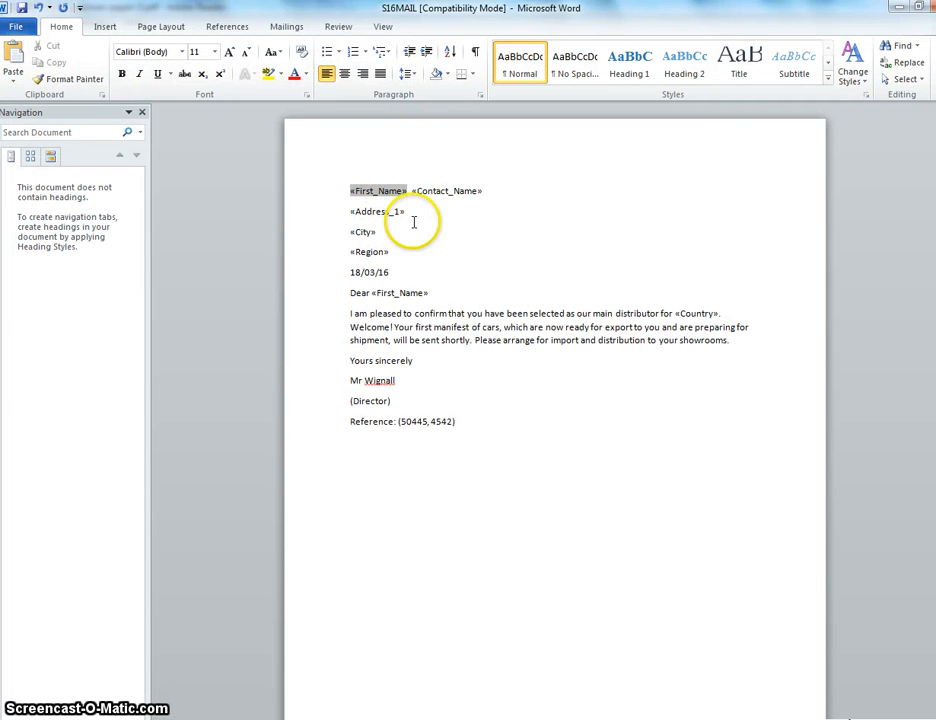
pyautogui.press('Return')
pyautogui.press('Return')
pyautogui.press('Return')
pyautogui.press('Return')
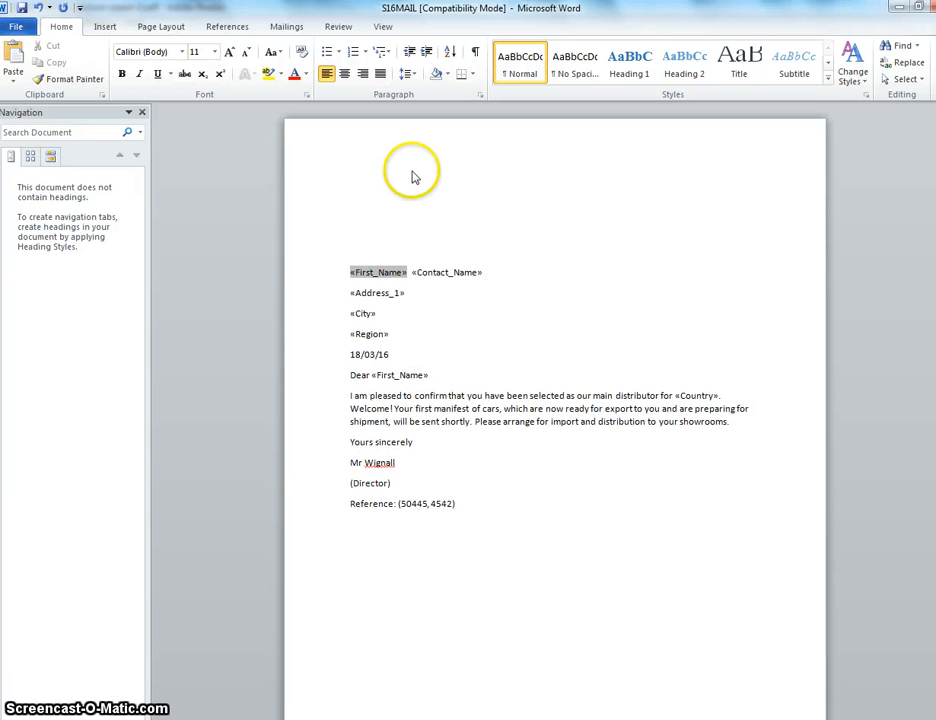
# - Add the company name "Star Cars" to the page header and format it in 28 pt red text
pyautogui.doubleClick(410, 165)
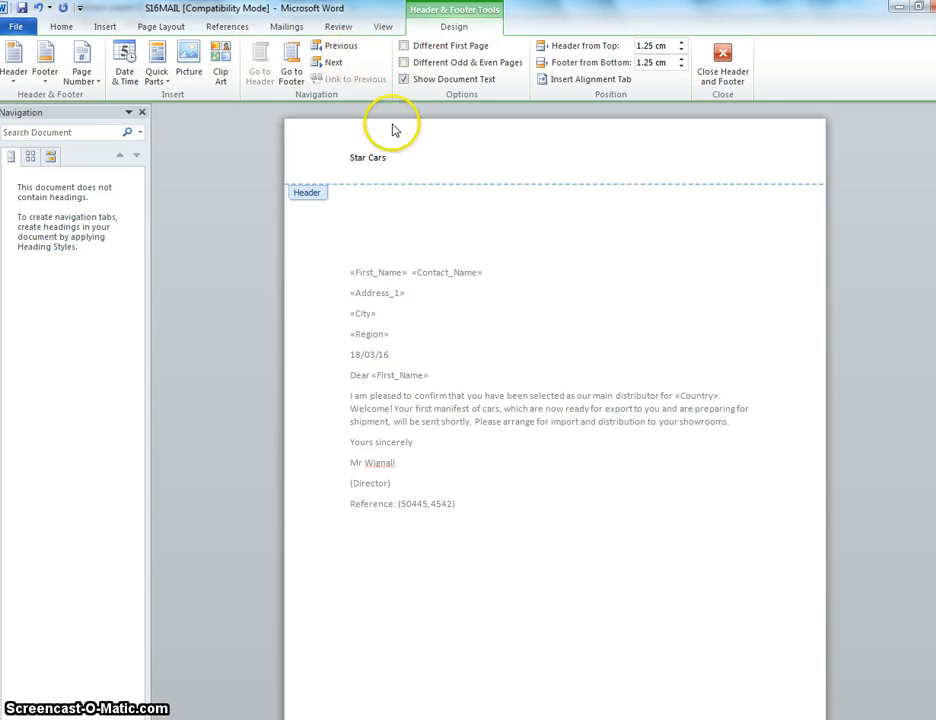
pyautogui.moveTo(405, 157); pyautogui.dragTo(332, 159)
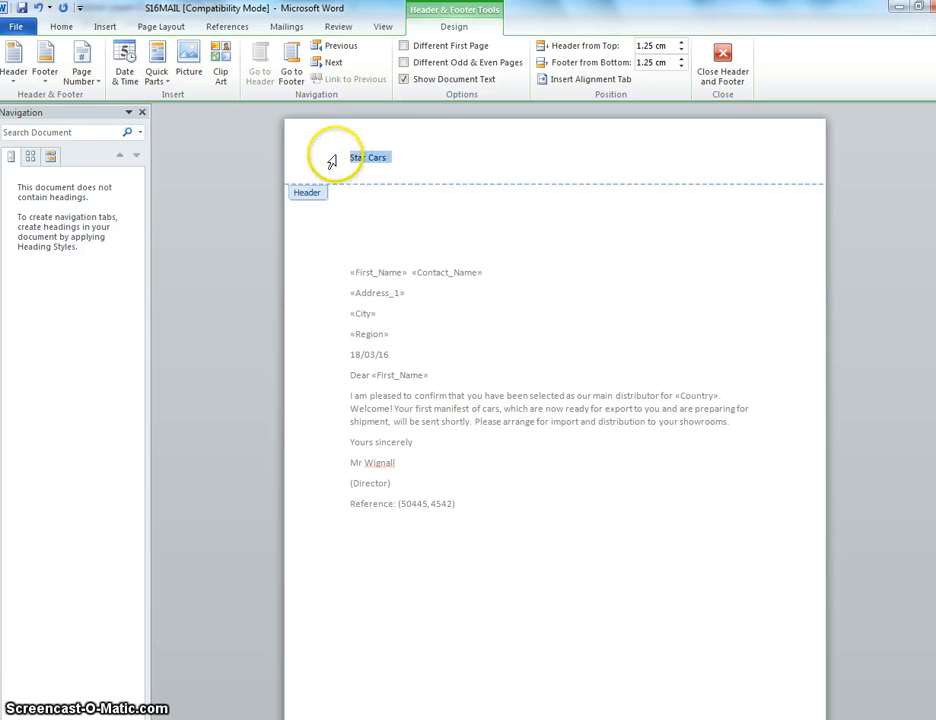
pyautogui.click(70, 26)
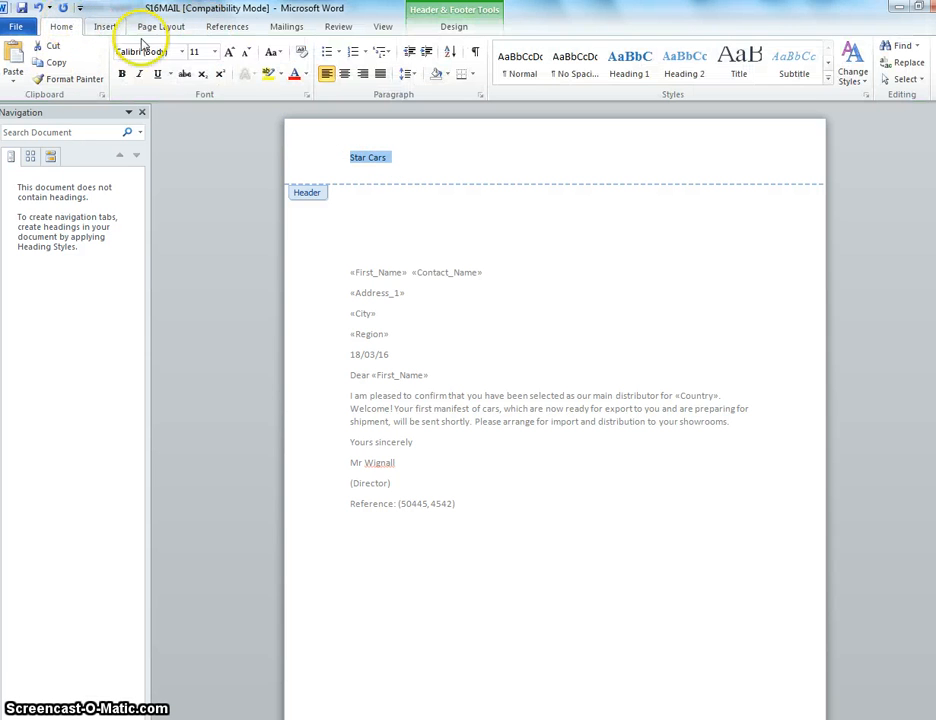
pyautogui.click(213, 51)
pyautogui.click(196, 223)
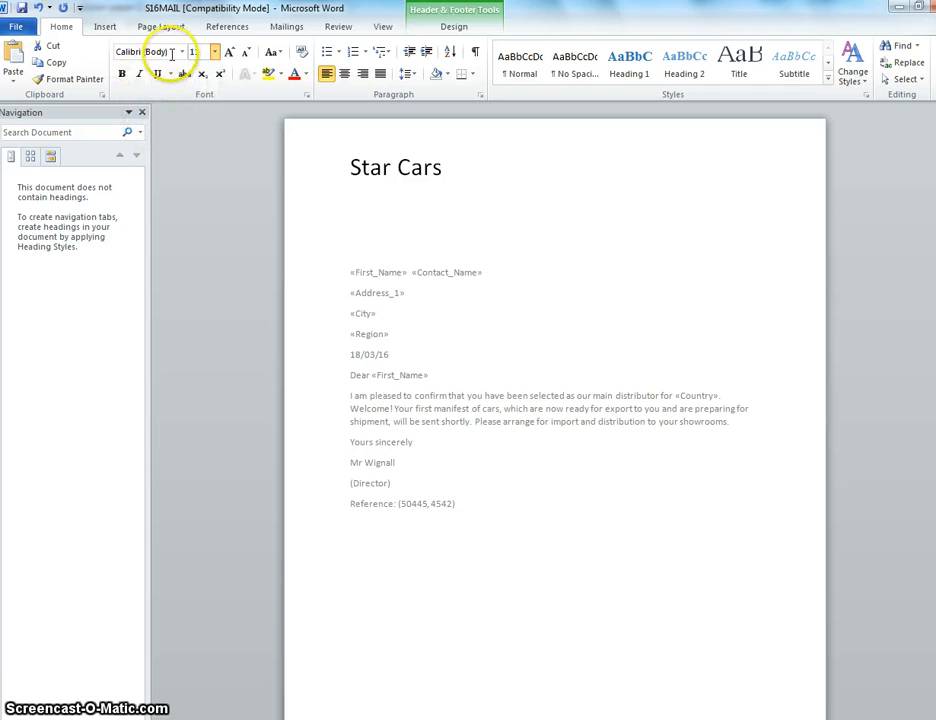
pyautogui.click(293, 74)
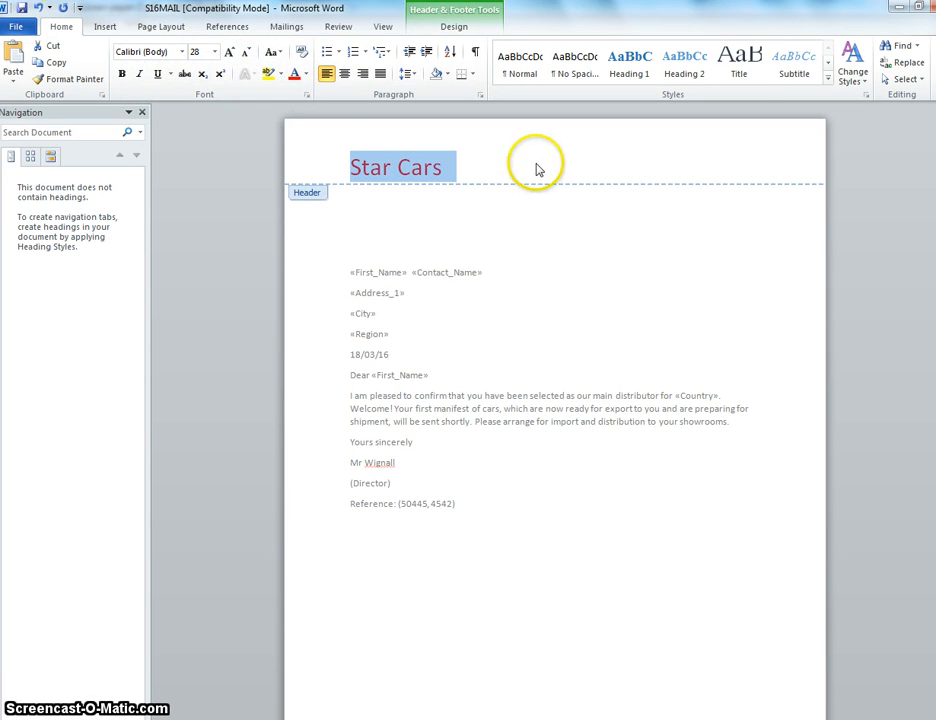
# - Recheck the logo requirement for company letters in the specimen paper, and switch to Chrome with a new tab
pyautogui.click(580, 718)
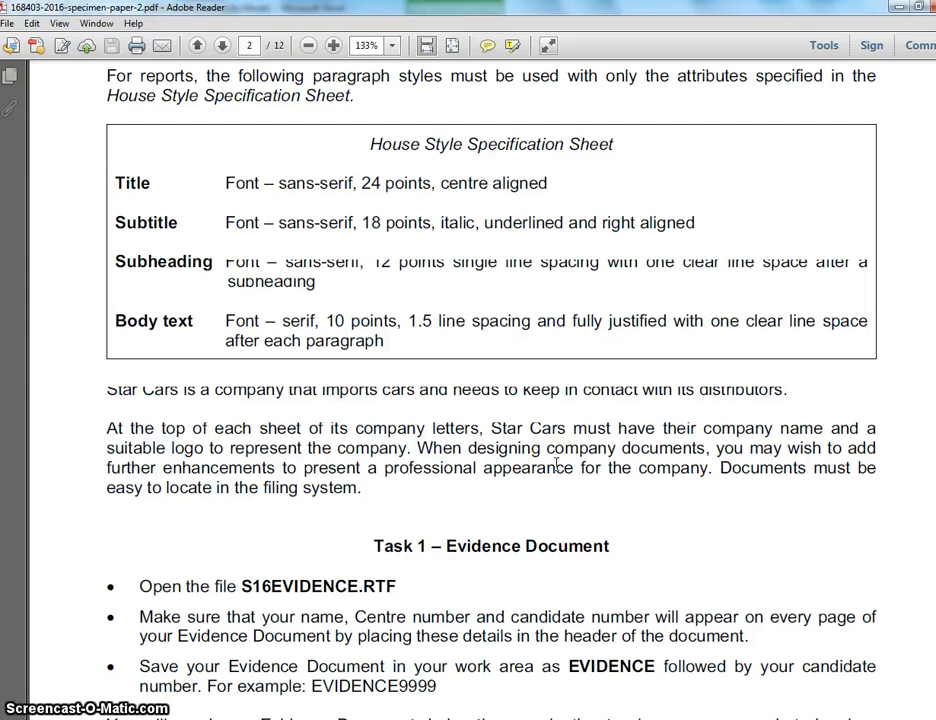
pyautogui.click(188, 448)
pyautogui.click(320, 718)
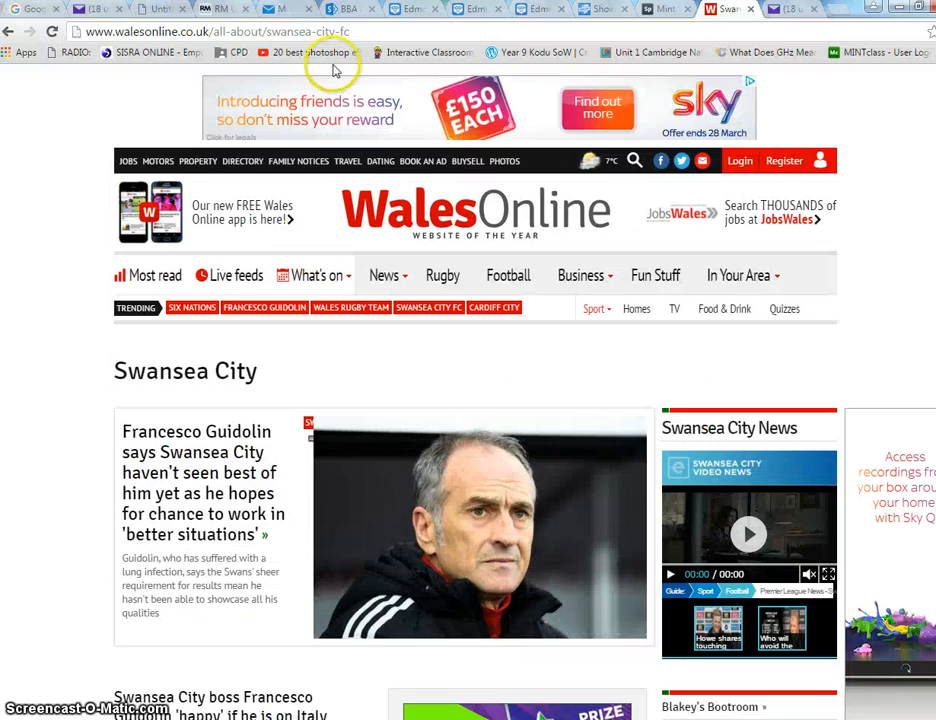
pyautogui.click(779, 9)
pyautogui.click(836, 12)
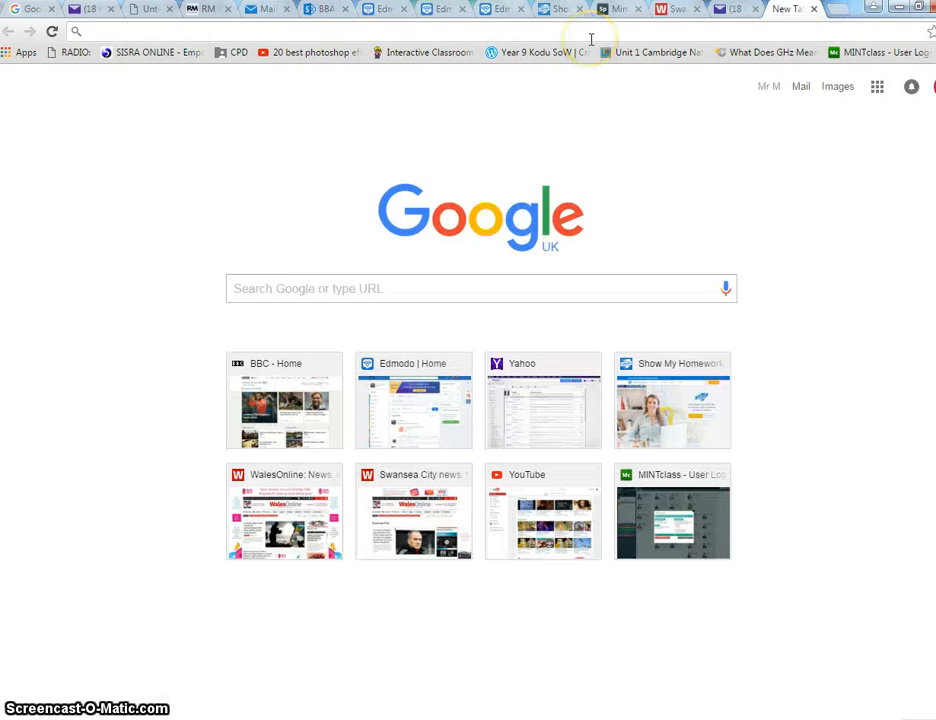
# - Go to google.co.uk and search Google Images for "star"
pyautogui.write('g')
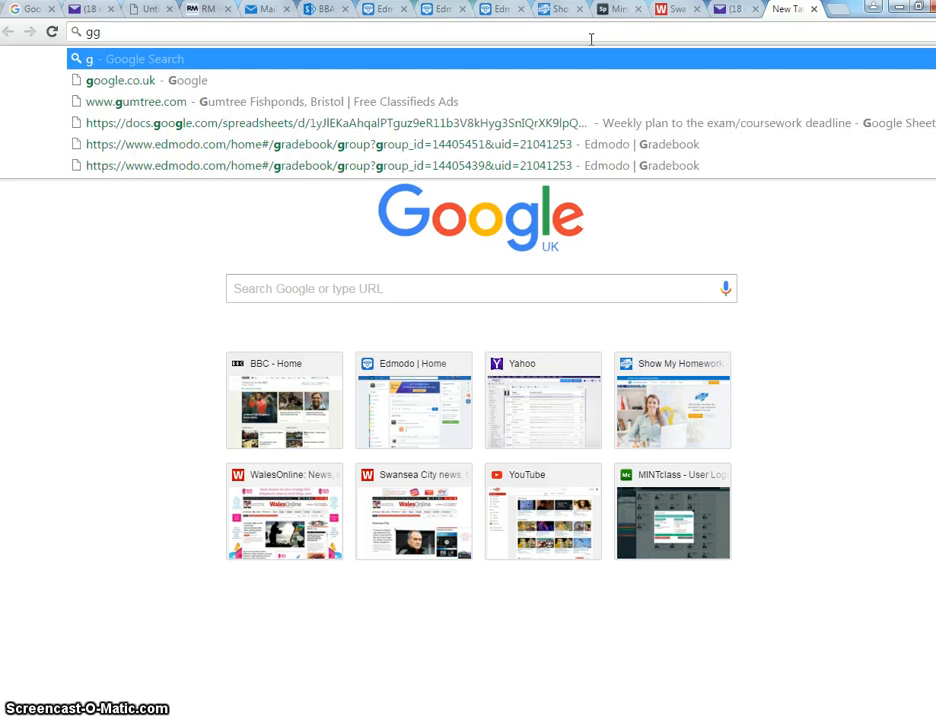
pyautogui.write('o')
pyautogui.press('Right')
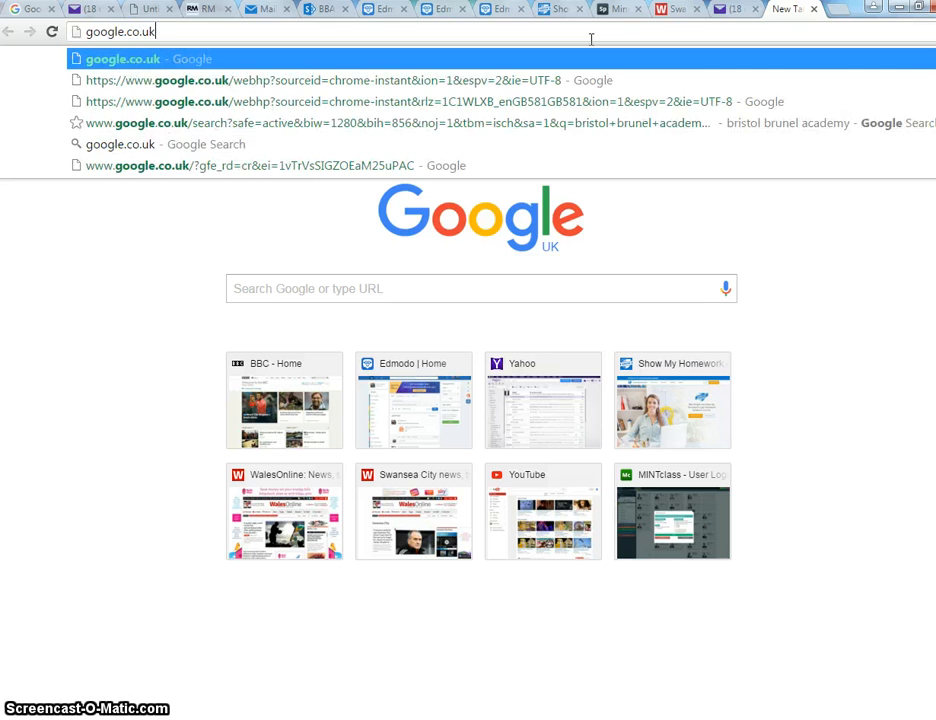
pyautogui.press('Return')
pyautogui.write('star')
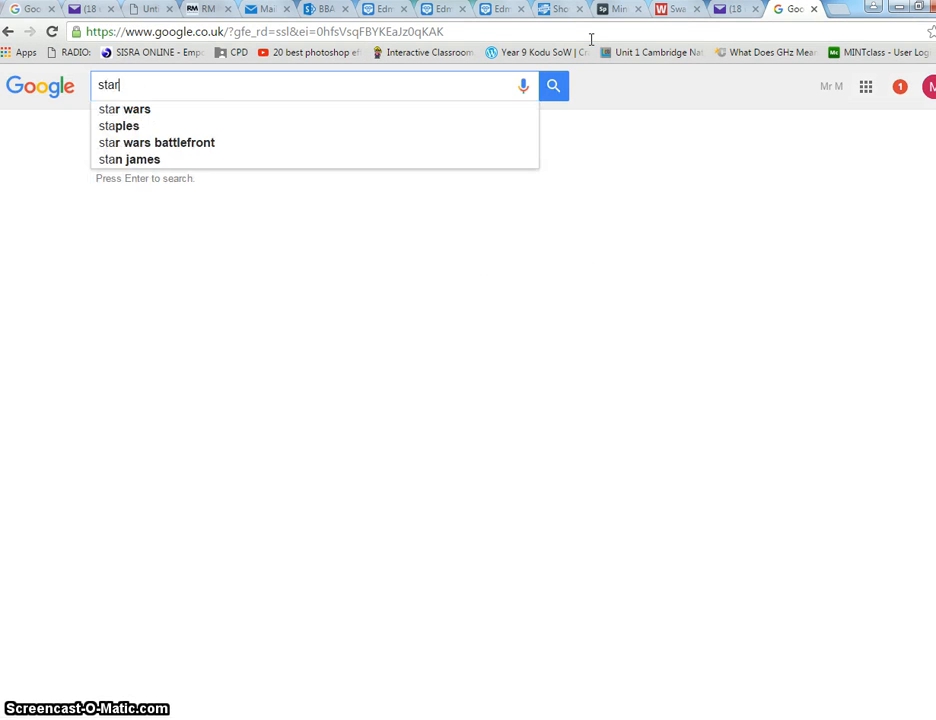
pyautogui.press('Return')
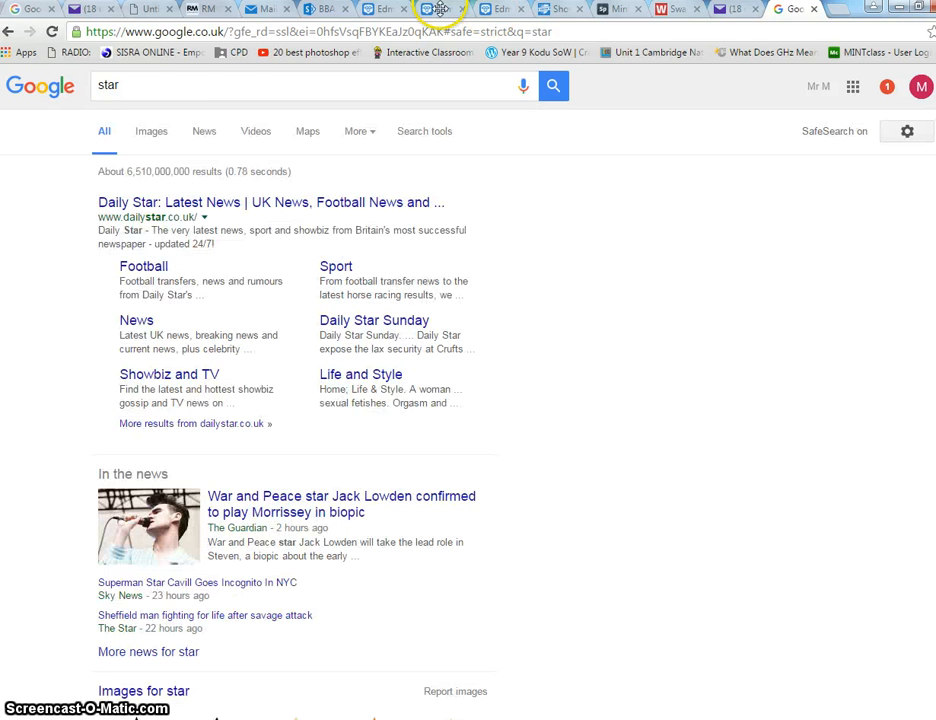
pyautogui.click(151, 131)
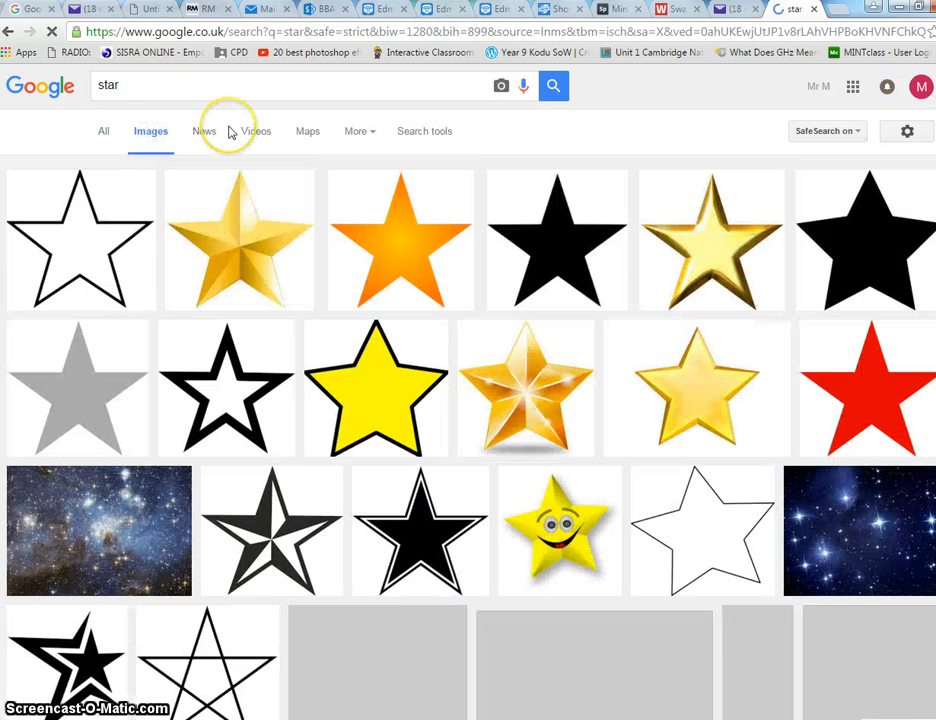
# - Try to copy the gold star thumbnail and paste it into the letter's header beside "Star Cars" in Word
pyautogui.rightClick(258, 256)
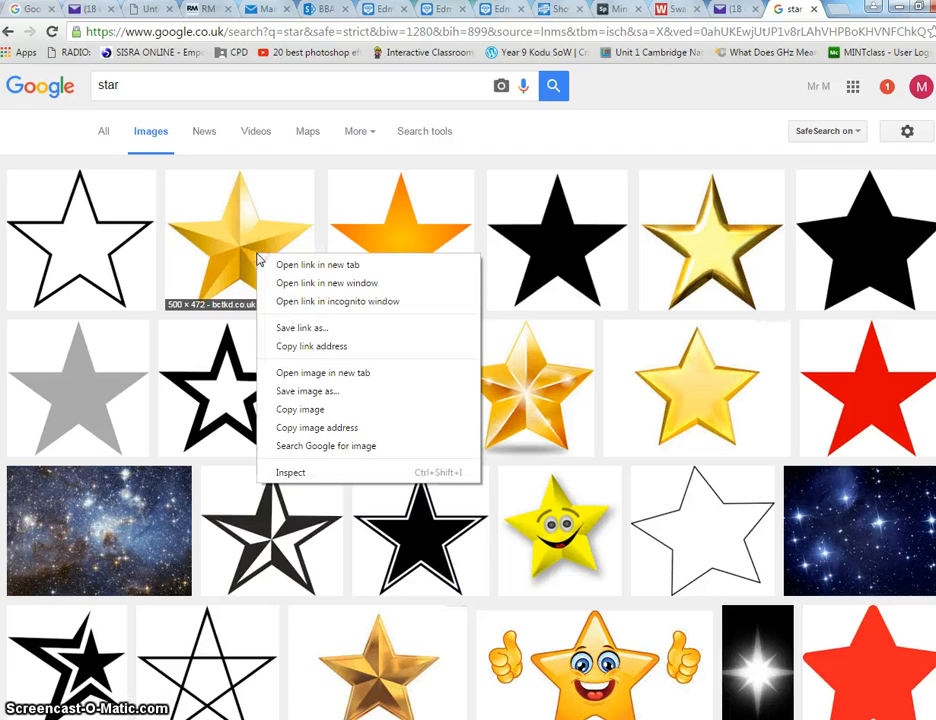
pyautogui.click(290, 376)
pyautogui.hotkey('alt', 'Tab')
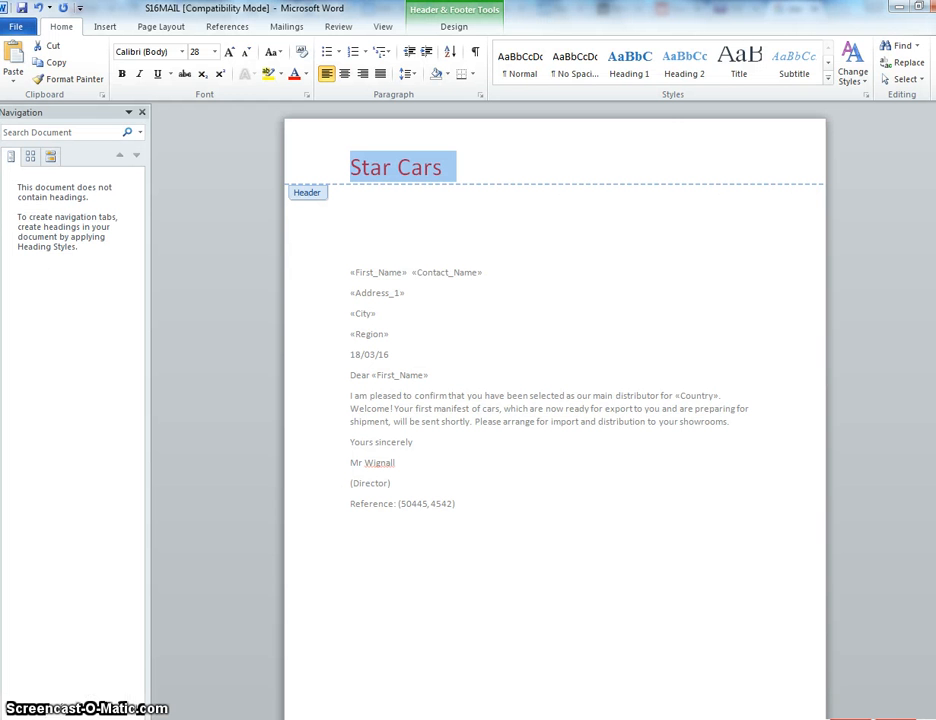
pyautogui.click(528, 167)
pyautogui.rightClick(528, 167)
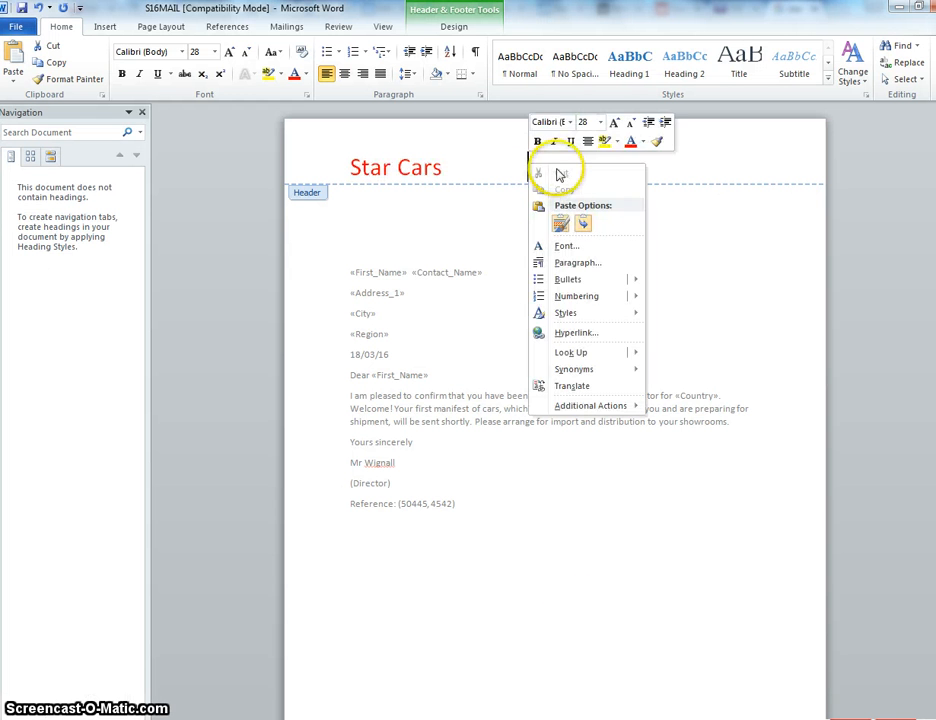
pyautogui.click(560, 224)
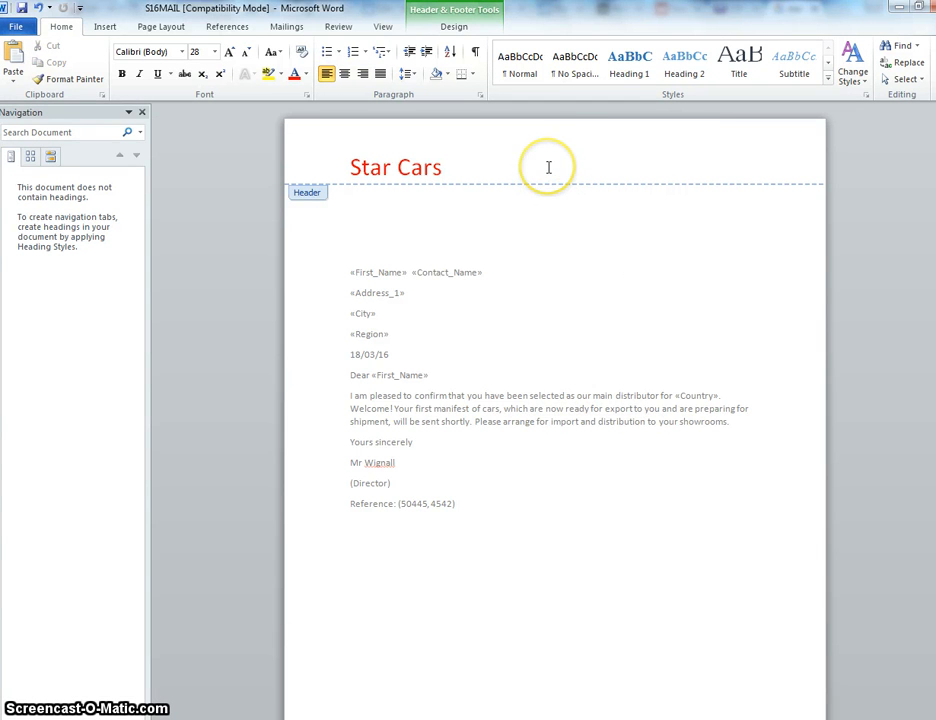
pyautogui.rightClick(548, 167)
pyautogui.click(581, 228)
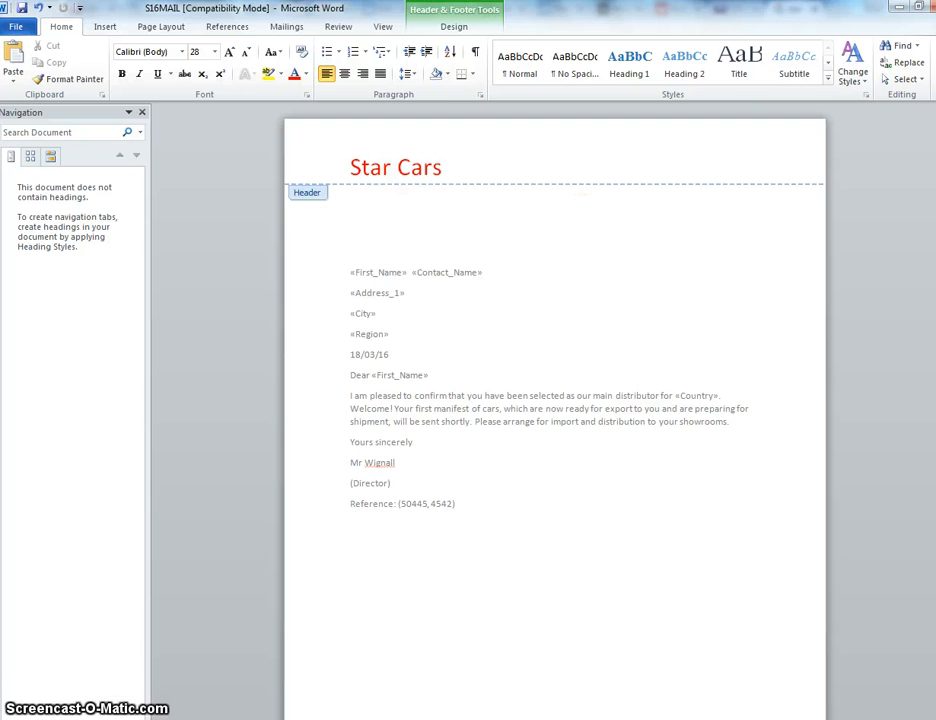
# - Return to Chrome, open the larger preview of the gold star image and copy the image
pyautogui.hotkey('alt', 'Tab')
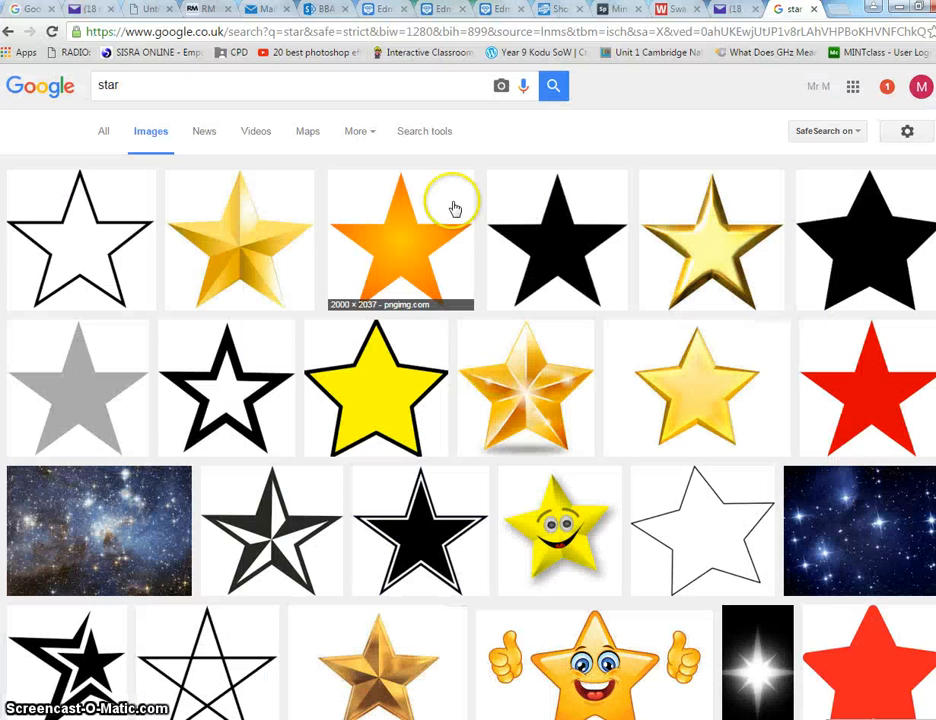
pyautogui.click(299, 236)
pyautogui.rightClick(266, 364)
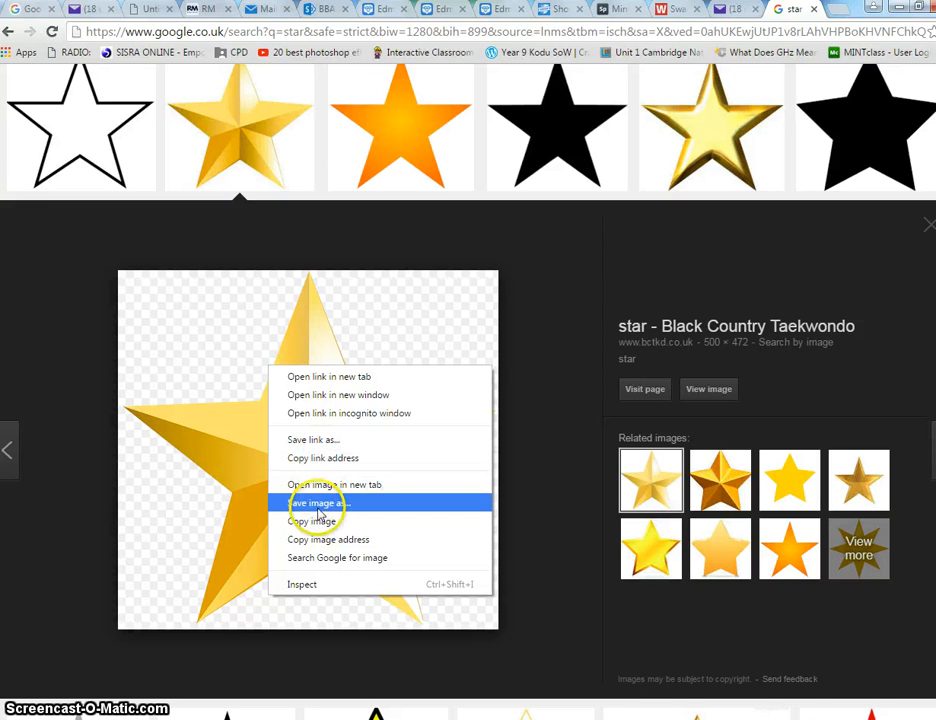
pyautogui.click(312, 521)
# - Switch to Word, leave header editing and paste the star image into the letter body below the reference line
pyautogui.hotkey('alt', 'Tab')
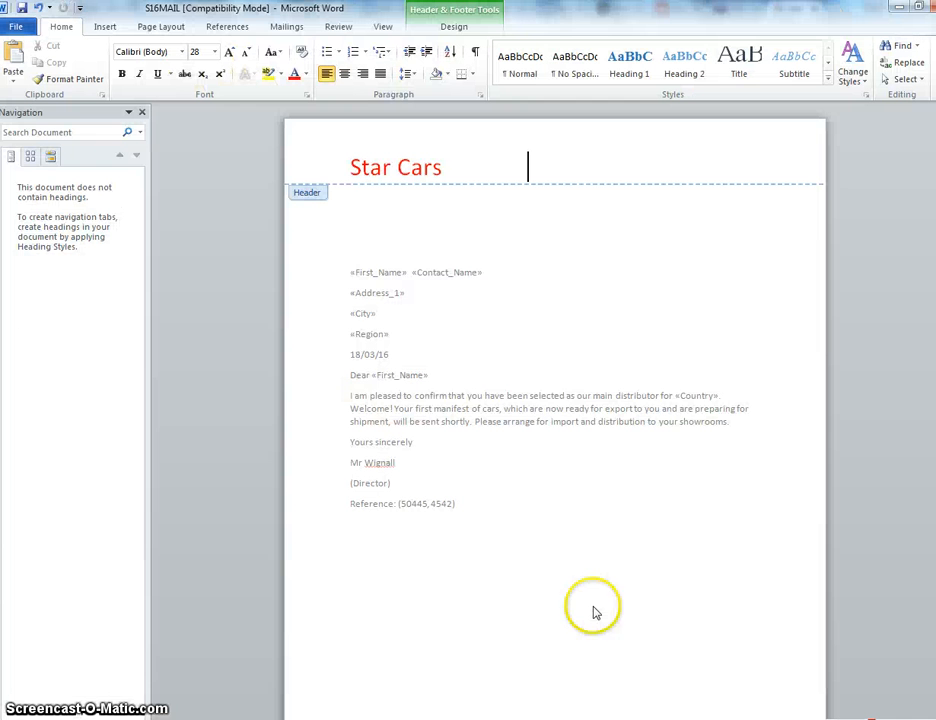
pyautogui.rightClick(549, 488)
pyautogui.click(489, 610)
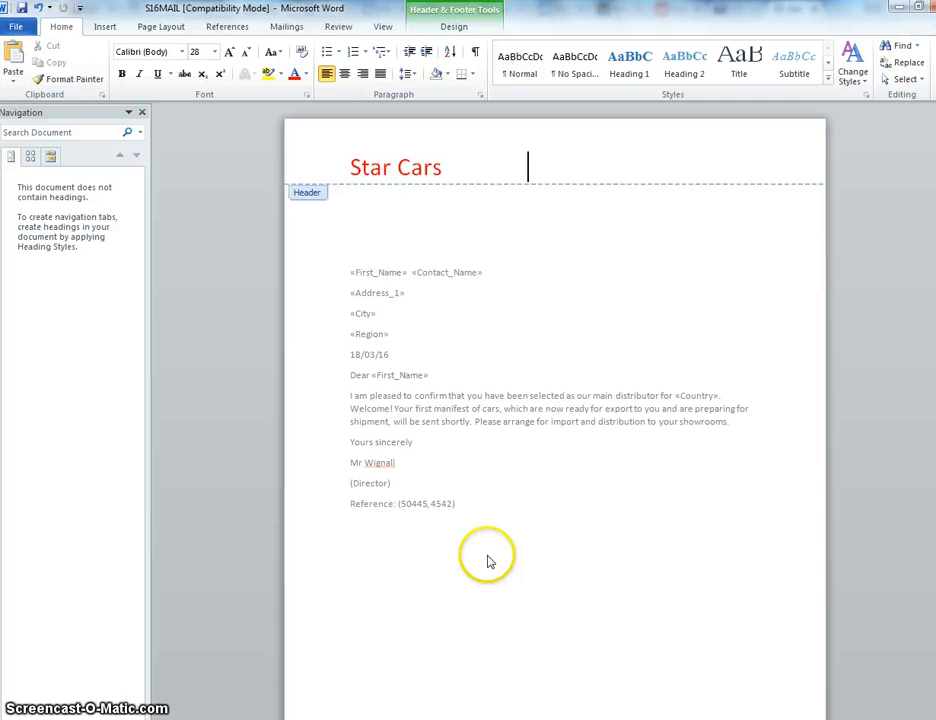
pyautogui.doubleClick(490, 562)
pyautogui.click(486, 549)
pyautogui.rightClick(487, 548)
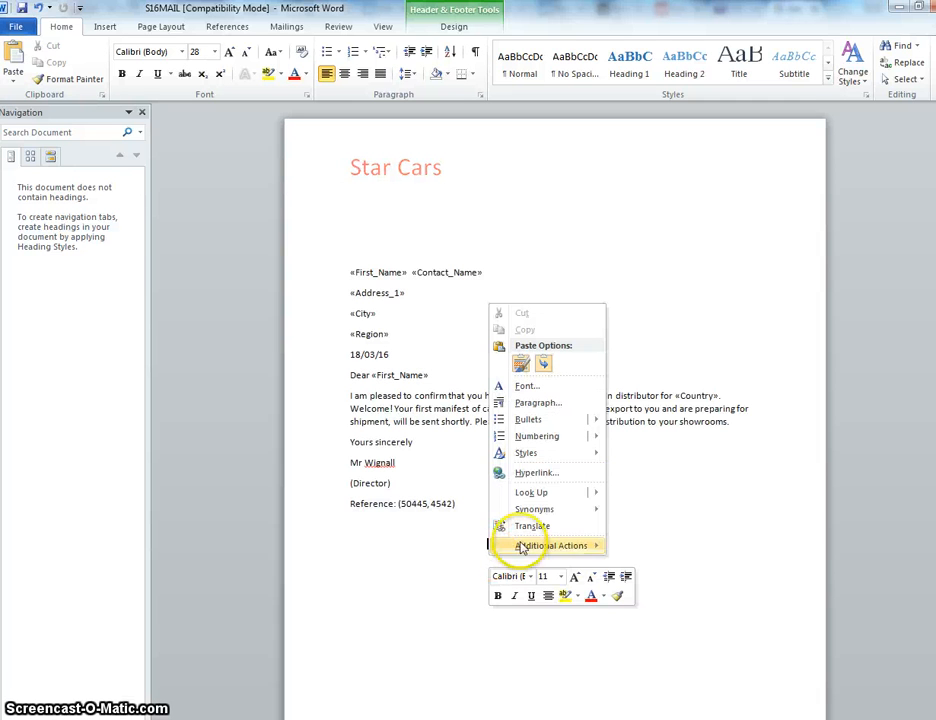
pyautogui.click(517, 361)
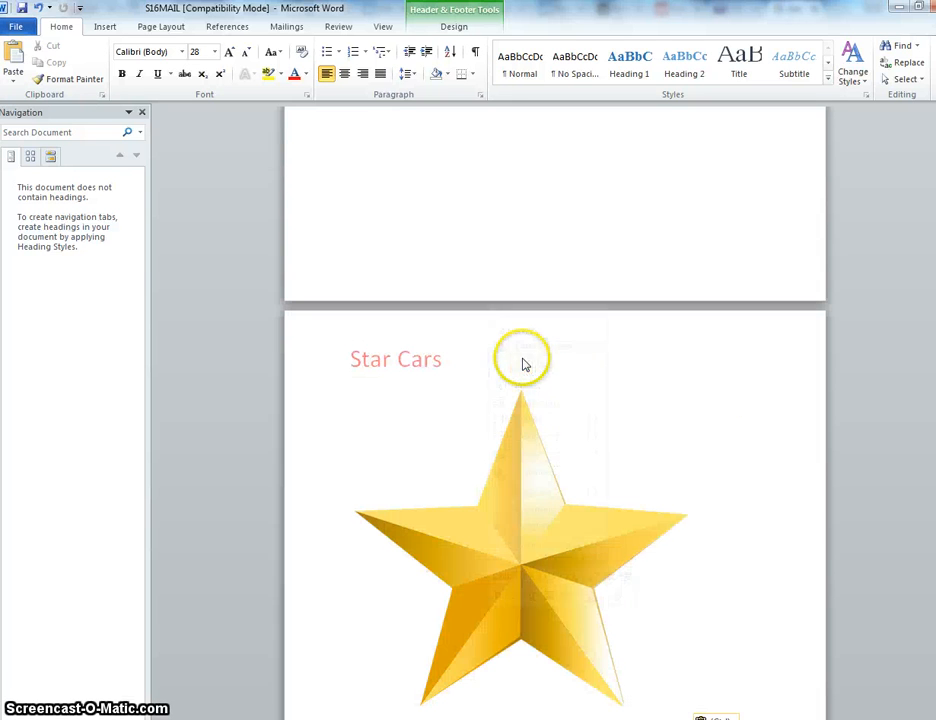
# - Shrink the star picture to about 3.76 cm by 3.99 cm and move it above the First_Name and Contact_Name line
pyautogui.click(432, 445)
pyautogui.moveTo(348, 388); pyautogui.dragTo(595, 597)
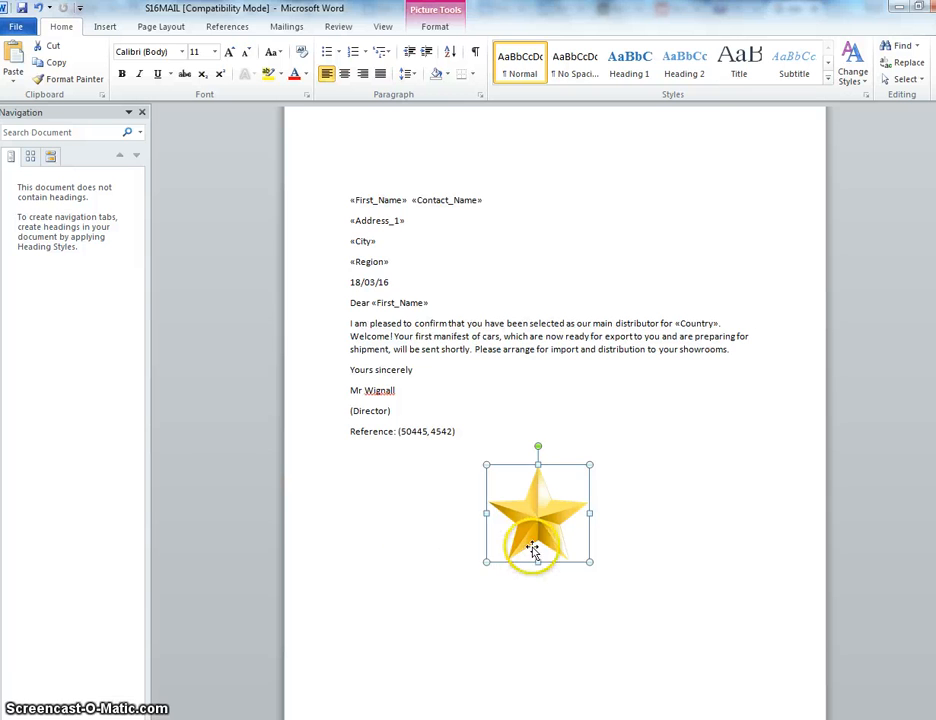
pyautogui.moveTo(533, 550); pyautogui.dragTo(577, 355)
# - Set the star's text wrapping to Tight and place it as a small logo in the page's upper-right corner, opposite "Star Cars"
pyautogui.rightClick(515, 225)
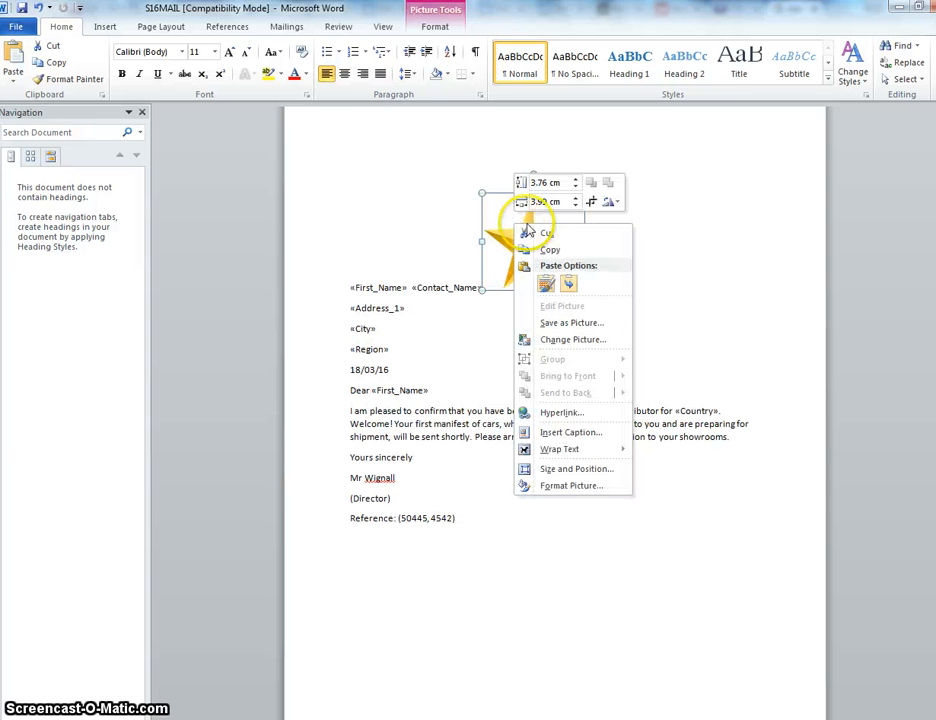
pyautogui.moveTo(566, 449)
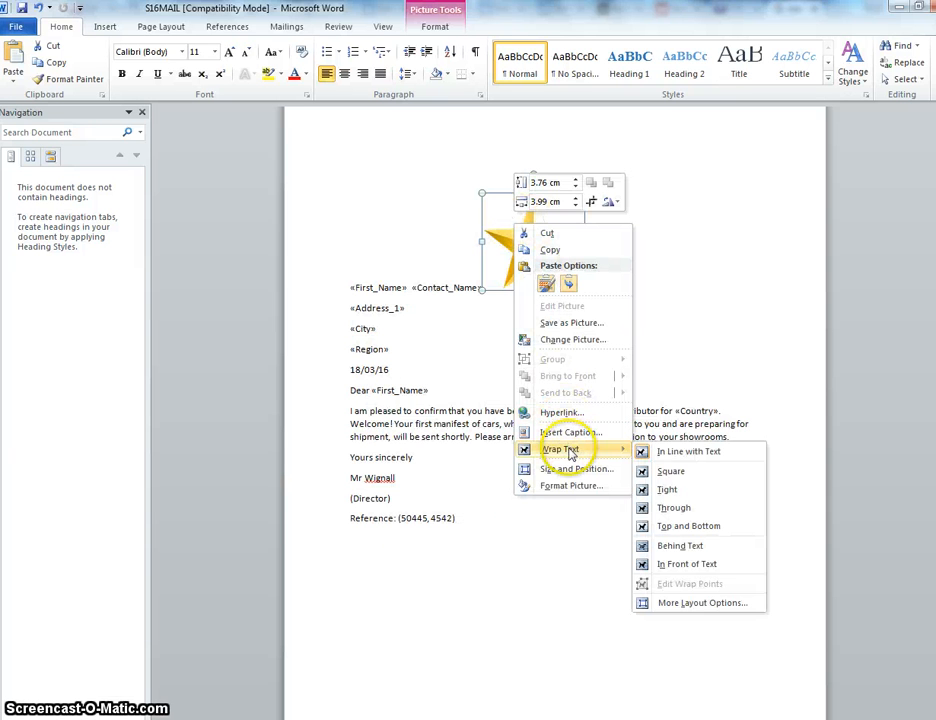
pyautogui.click(668, 490)
pyautogui.moveTo(539, 250); pyautogui.dragTo(703, 251)
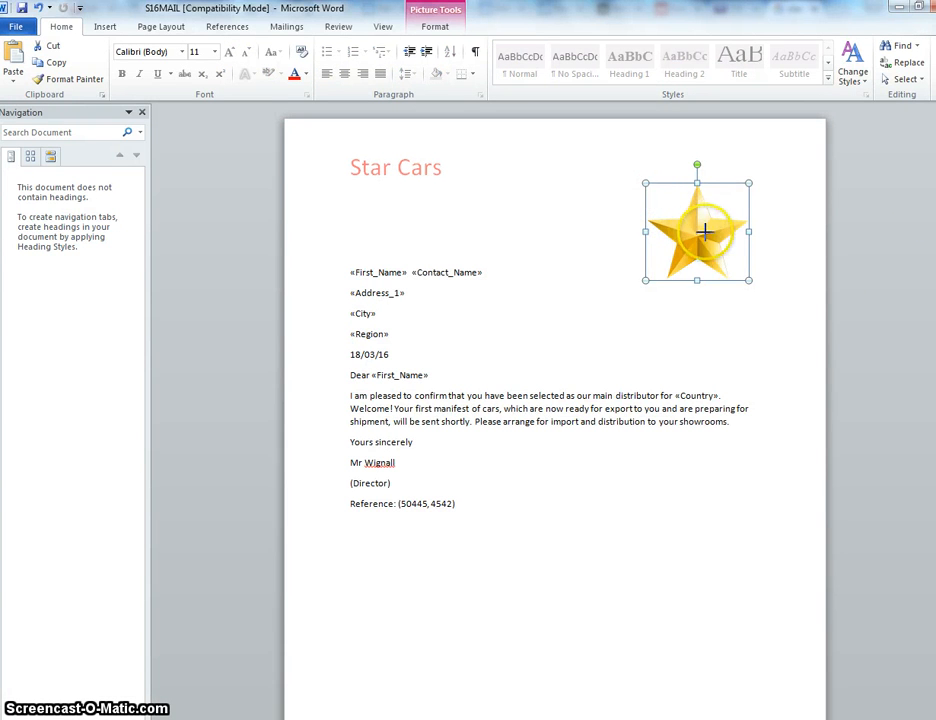
pyautogui.moveTo(725, 258); pyautogui.dragTo(726, 161)
pyautogui.click(723, 229)
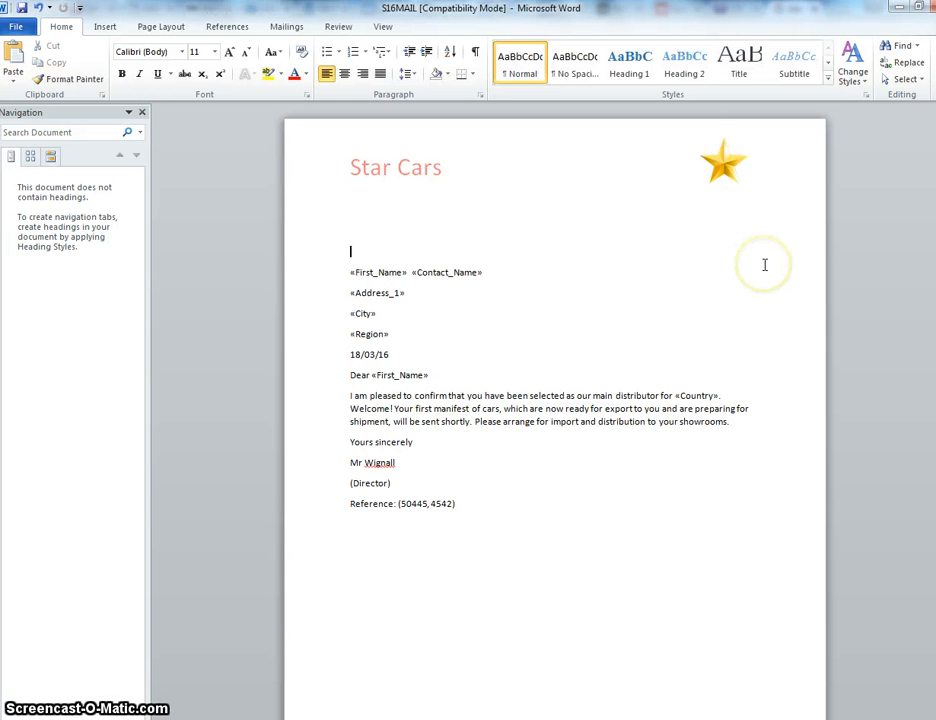
# - Switch to the specimen paper and read the paragraph on company letters and further enhancements below the House Style Specification Sheet
pyautogui.hotkey('alt', 'Tab')
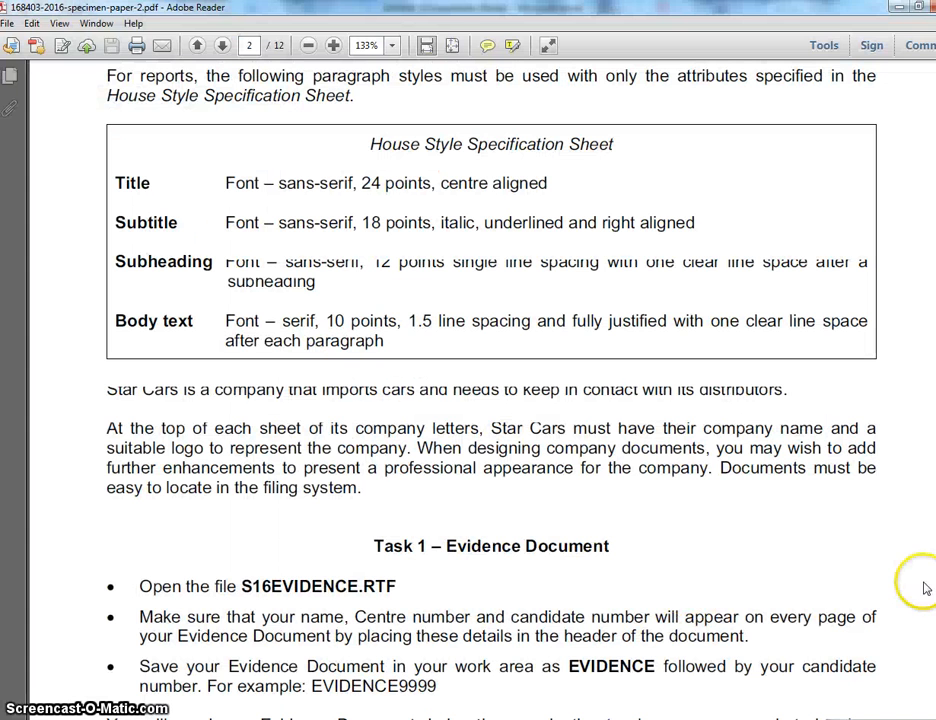
pyautogui.scroll(-3, 331, 490)
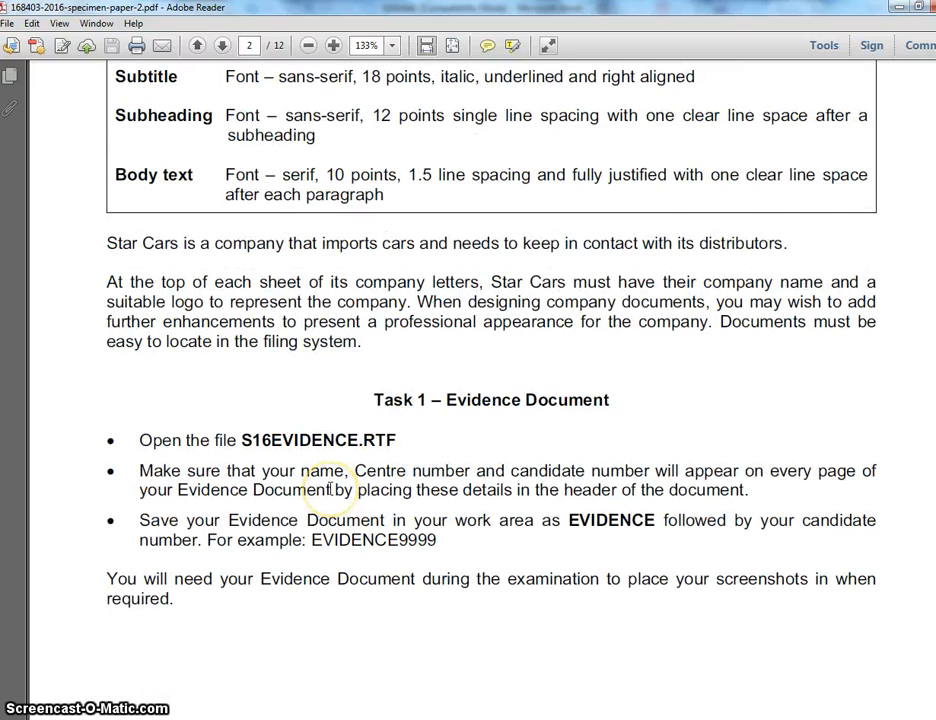
pyautogui.scroll(1, 331, 490)
pyautogui.scroll(3, 346, 487)
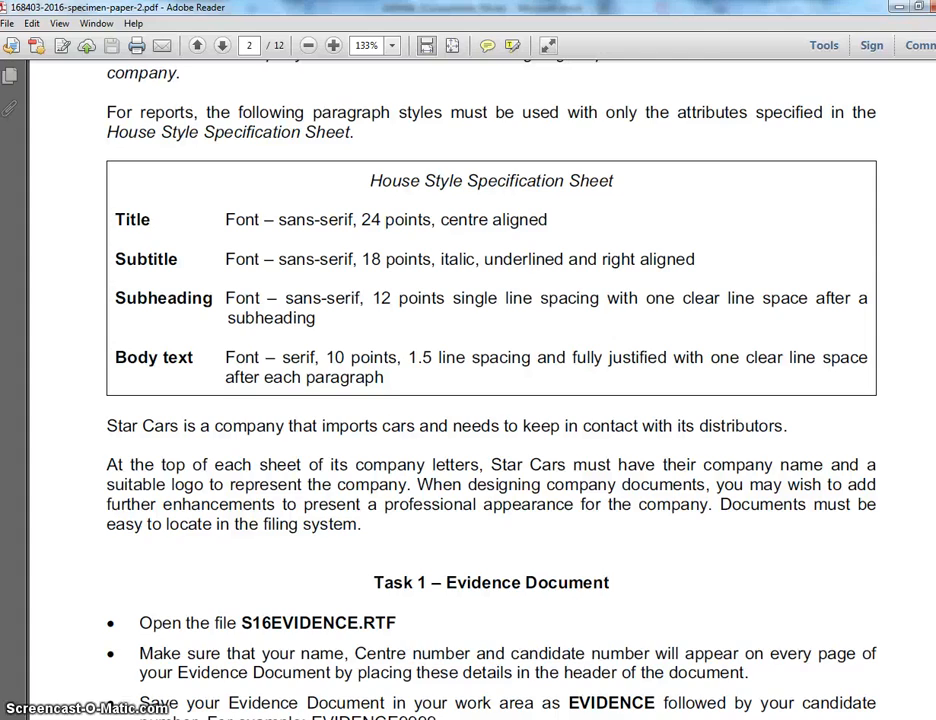
# - Return to Word and draw a straight horizontal line about 20.65 cm long across the page beneath the company name and logo
pyautogui.hotkey('alt', 'Tab')
pyautogui.click(104, 27)
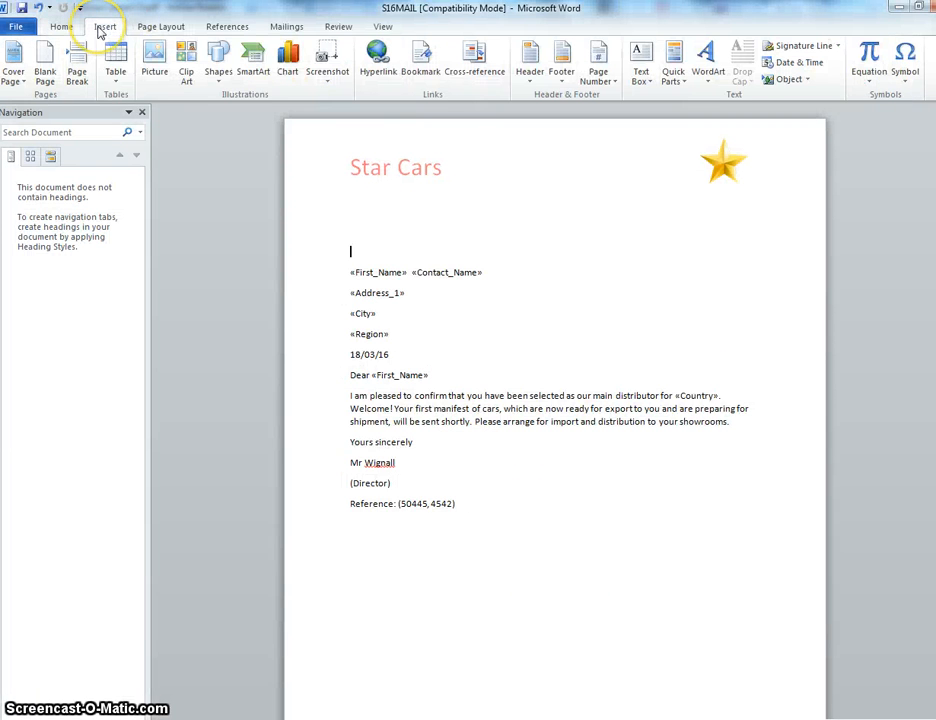
pyautogui.click(218, 75)
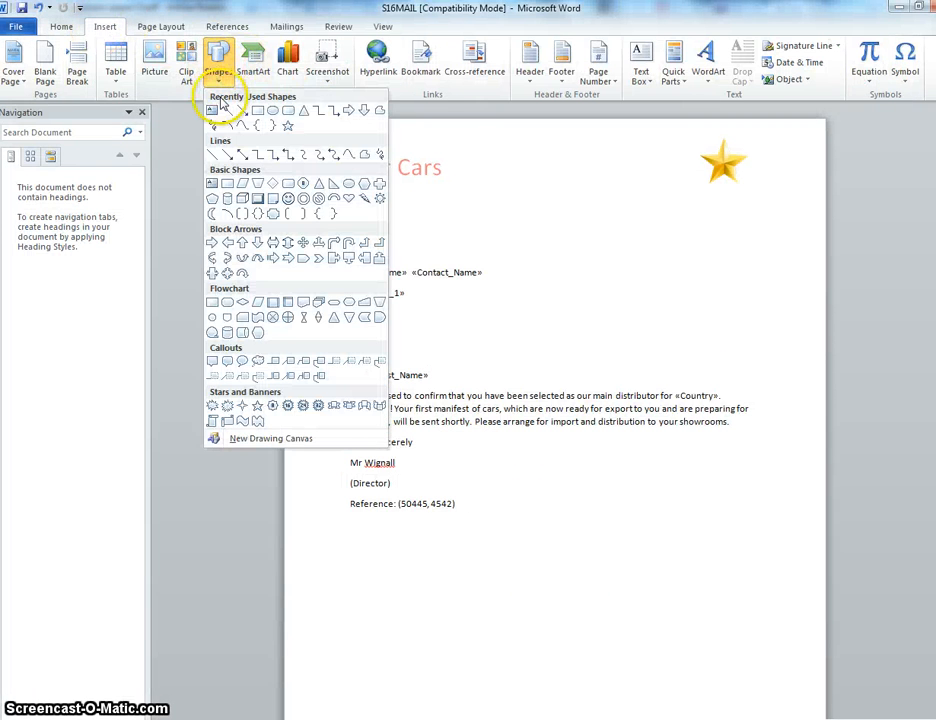
pyautogui.click(226, 115)
pyautogui.moveTo(289, 210)
pyautogui.mouseDown()
pyautogui.moveTo(645, 215)
pyautogui.moveTo(809, 200)
pyautogui.moveTo(821, 209)
pyautogui.mouseUp()
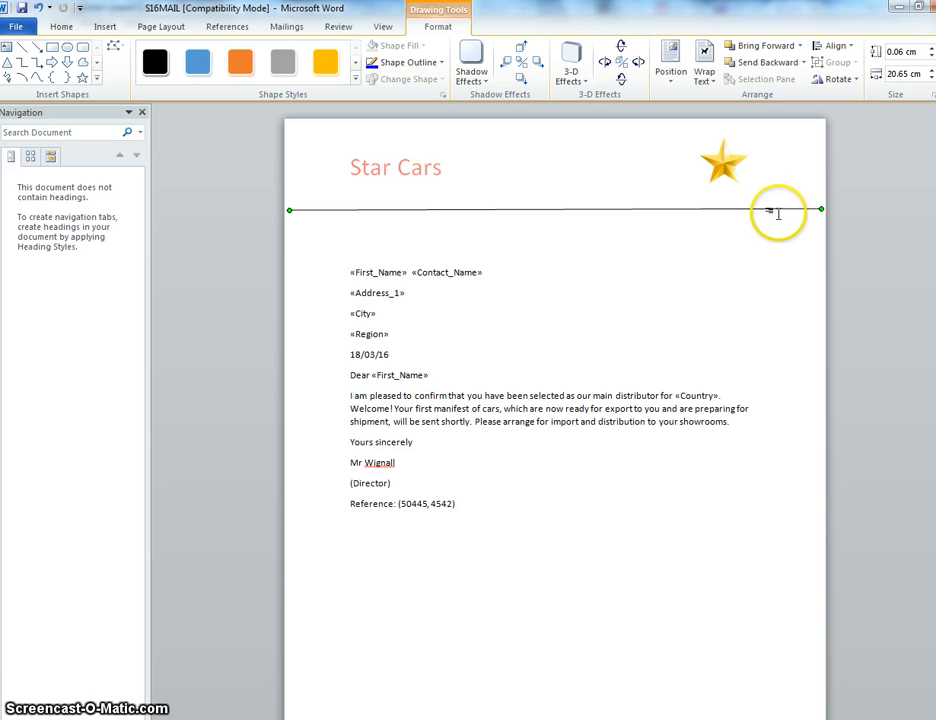
# - Format the line beneath the header with a red colour and a 1.25 pt weight
pyautogui.rightClick(777, 209)
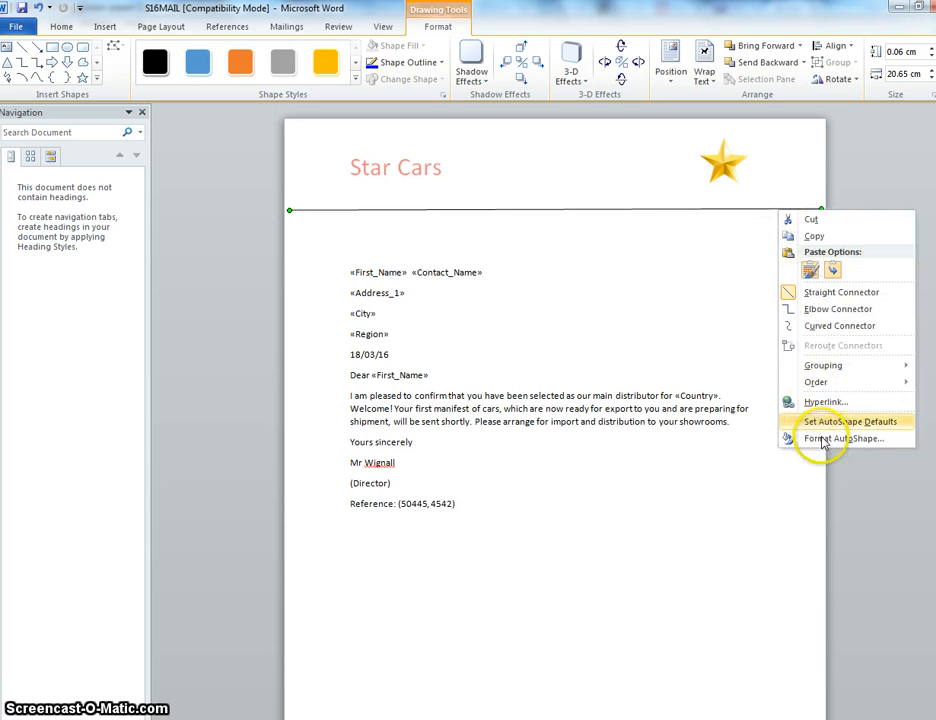
pyautogui.click(792, 437)
pyautogui.click(477, 318)
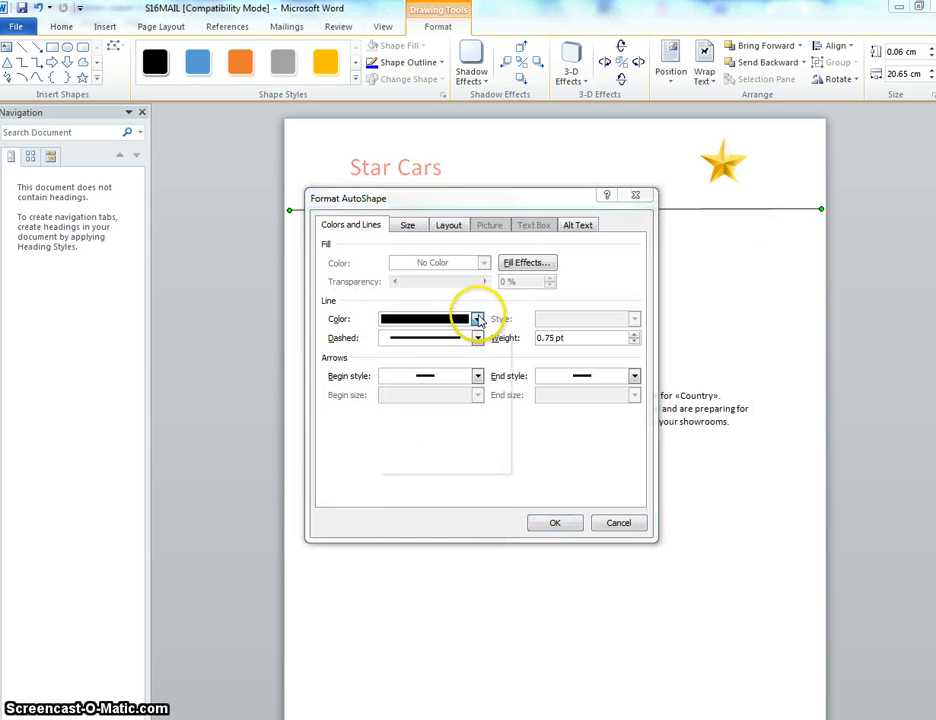
pyautogui.click(399, 429)
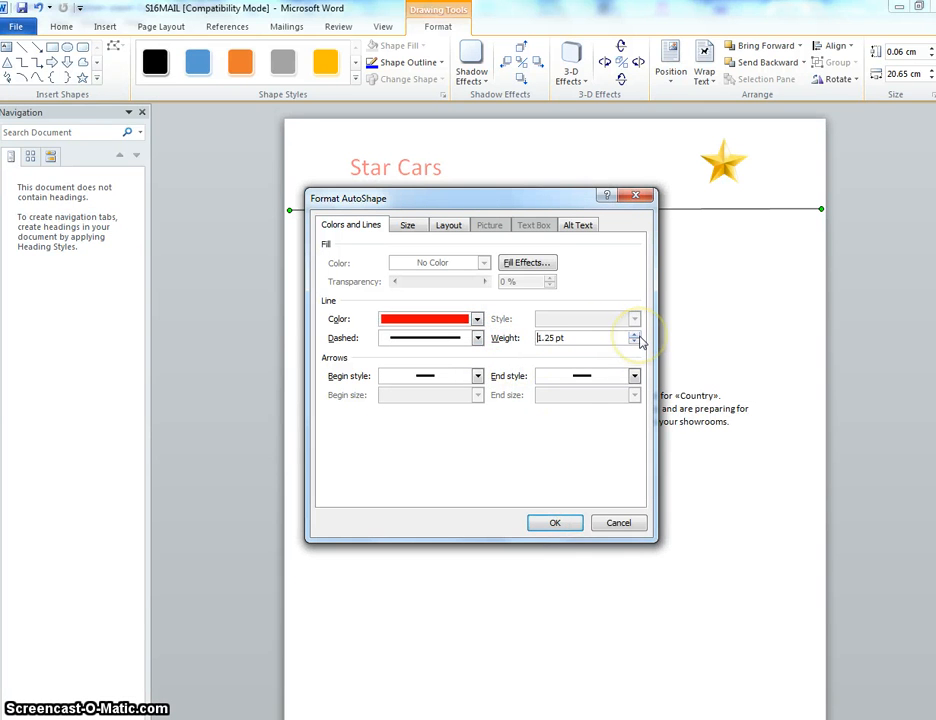
pyautogui.click(572, 522)
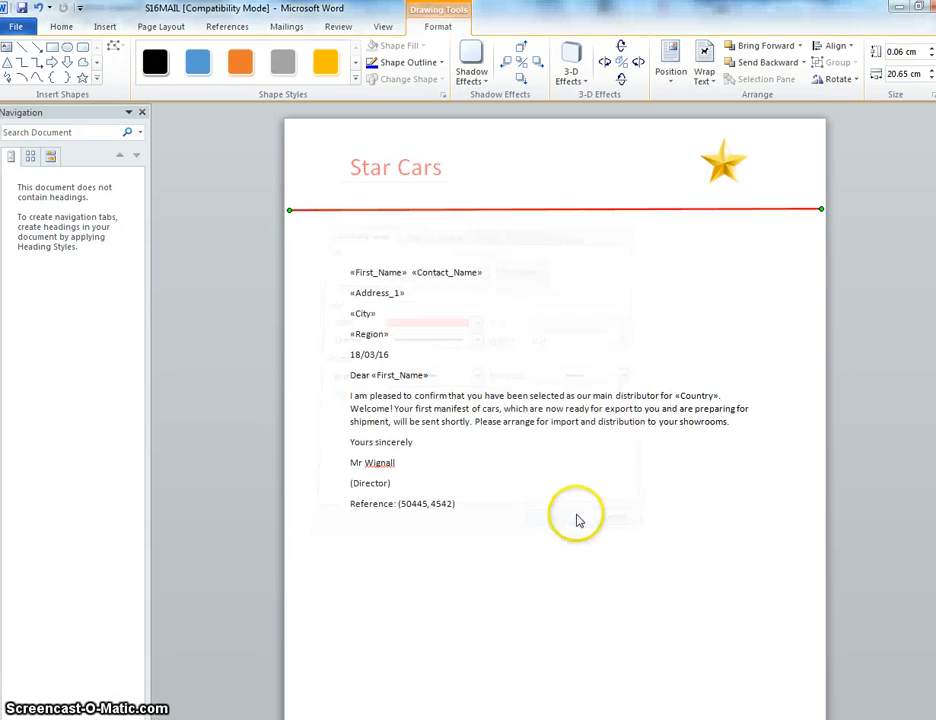
# - Switch to the specimen paper and read questions 30 and 31 on professional letter features and merging letters for Spain and Germany
pyautogui.click(495, 639)
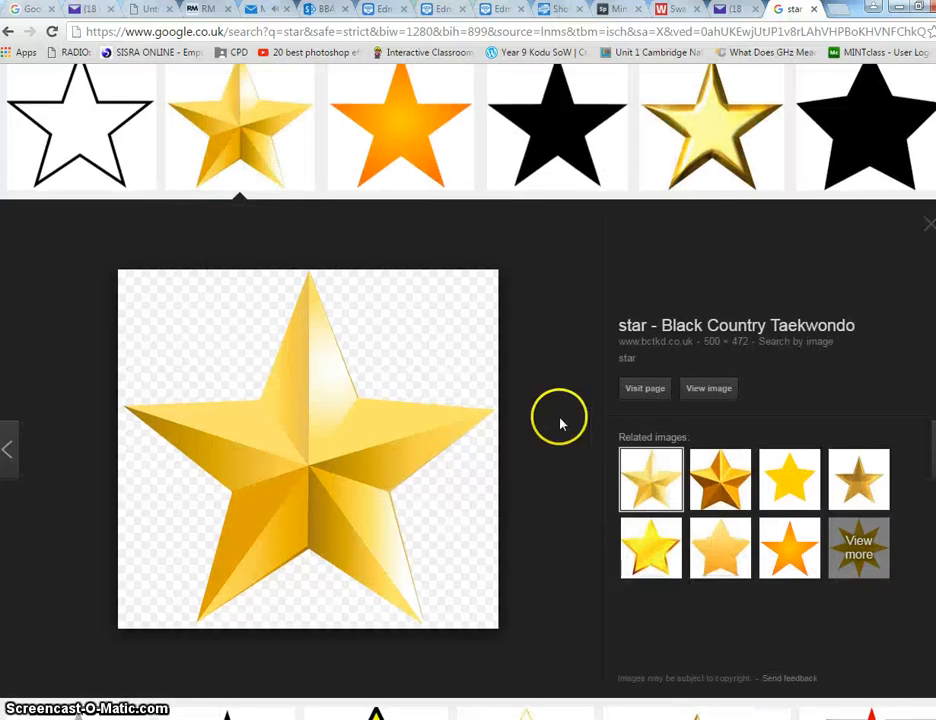
pyautogui.scroll(-5, 556, 420)
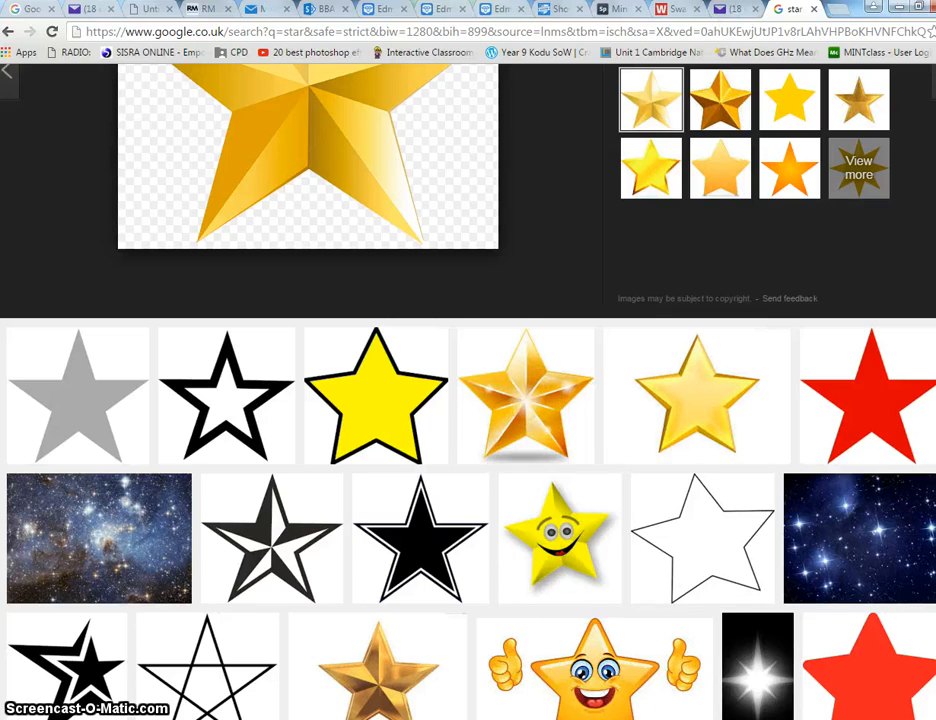
pyautogui.hotkey('alt', 'Tab')
pyautogui.scroll(-12, 537, 441)
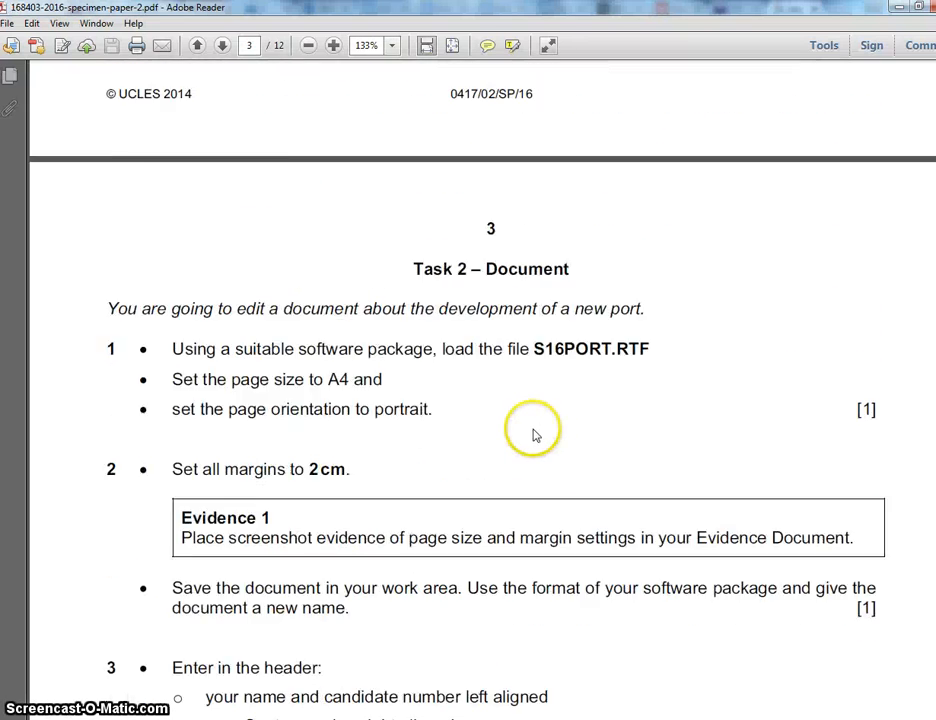
pyautogui.scroll(-3, 535, 435)
pyautogui.scroll(-20, 480, 400)
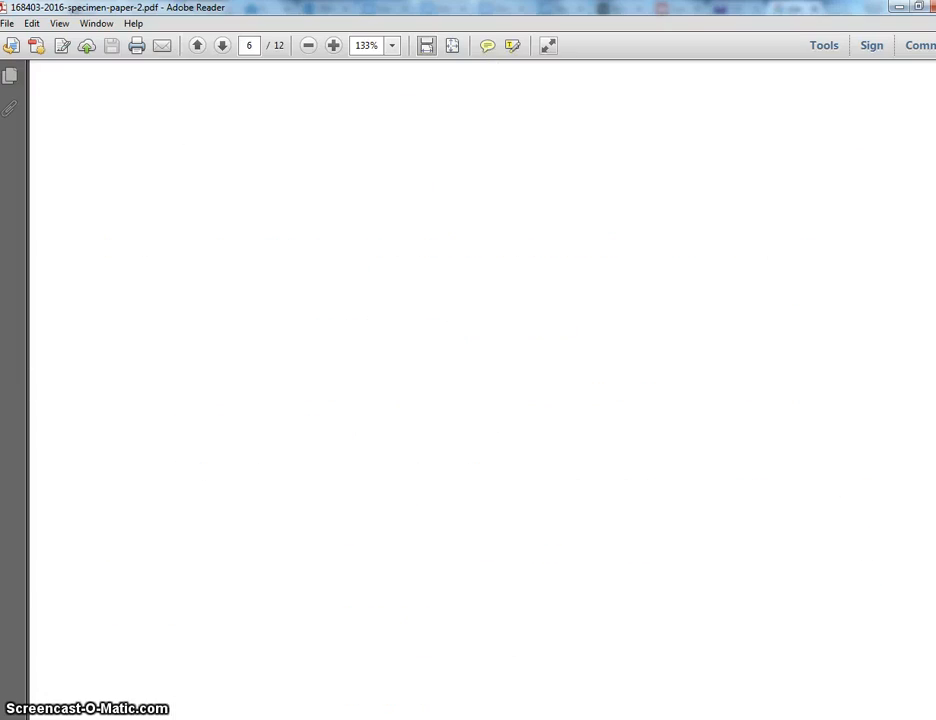
pyautogui.scroll(-20, 480, 400)
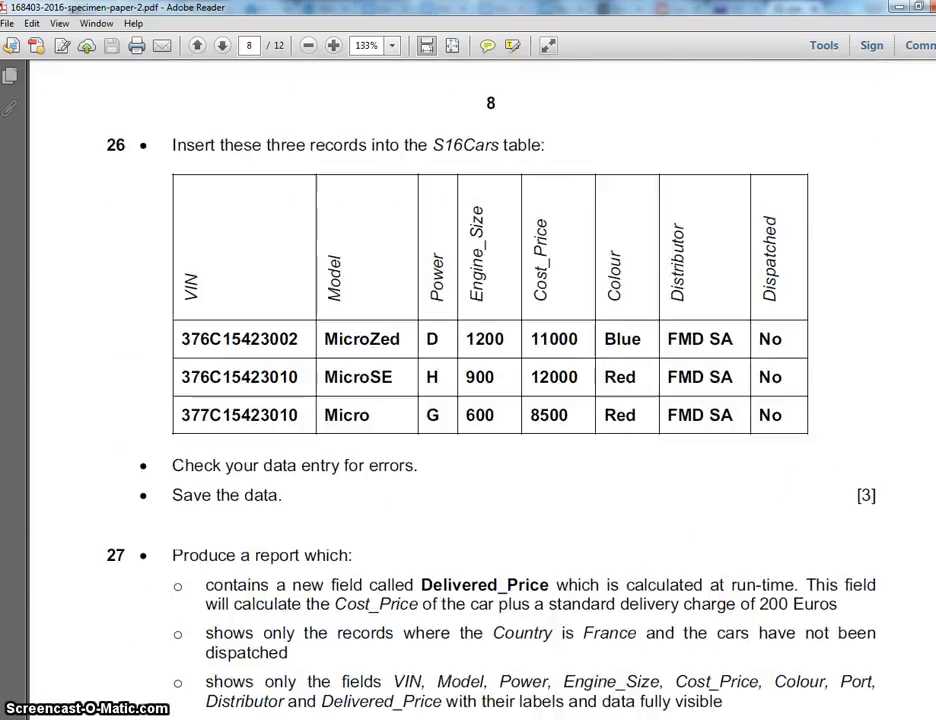
pyautogui.scroll(-3, 480, 400)
pyautogui.scroll(3, 480, 400)
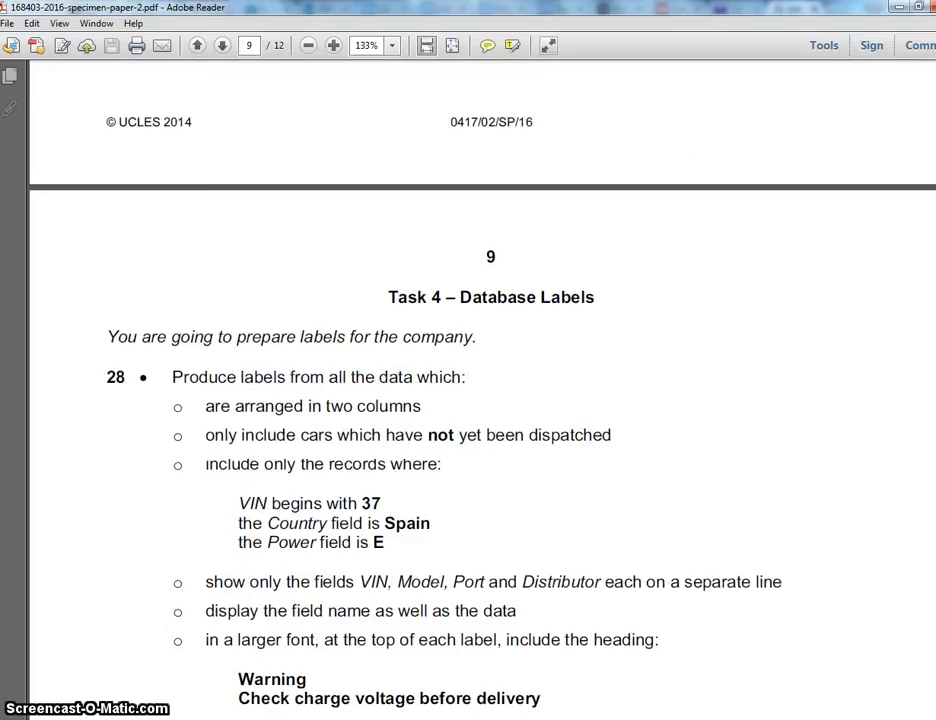
pyautogui.scroll(-12, 480, 400)
pyautogui.scroll(-7, 480, 400)
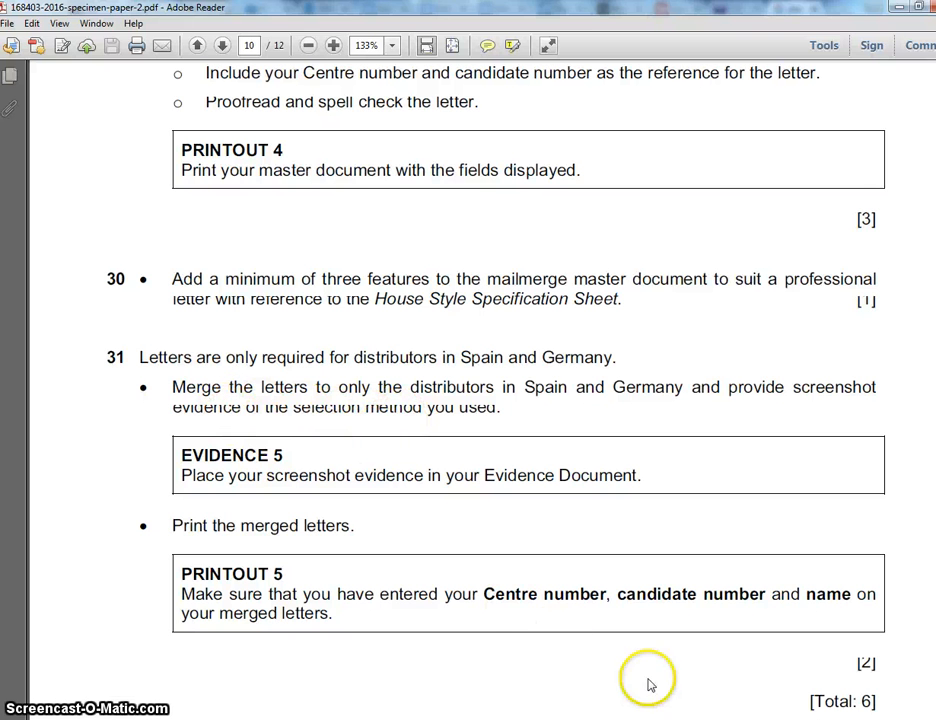
# - Return to Word and limit the mail merge recipients to the Germany and Spain records, excluding France, UK and Netherlands
pyautogui.click(530, 708)
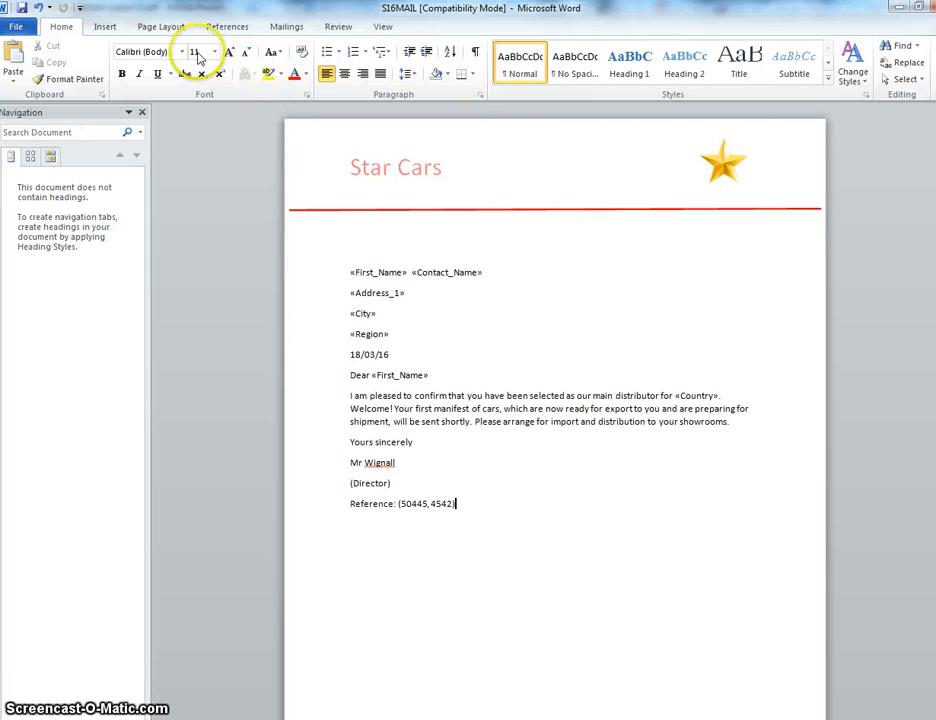
pyautogui.click(285, 27)
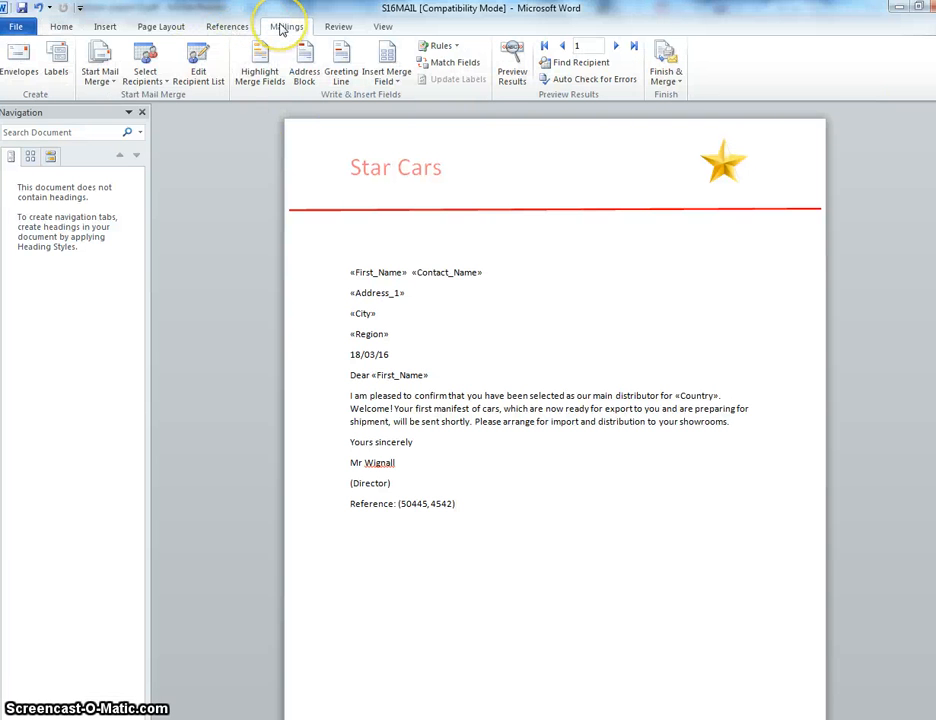
pyautogui.click(203, 72)
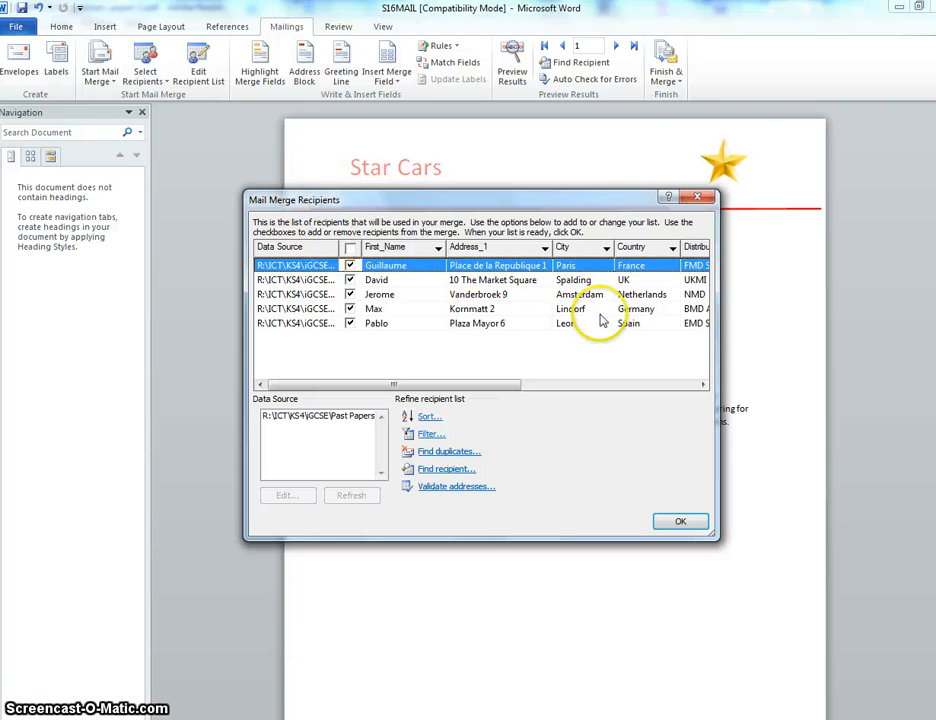
pyautogui.click(350, 280)
pyautogui.click(350, 295)
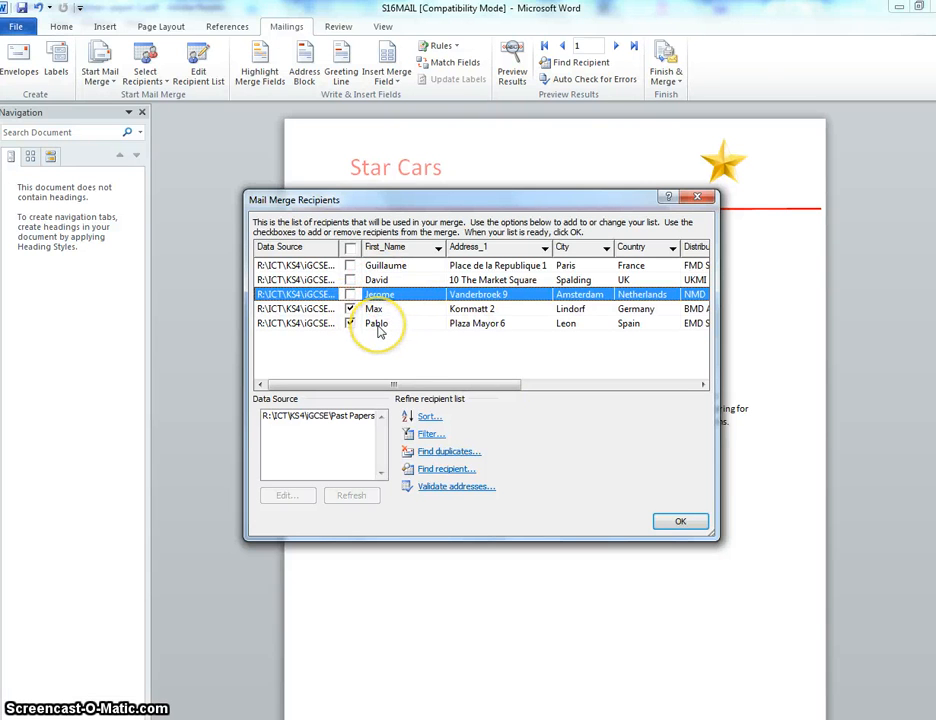
pyautogui.click(678, 526)
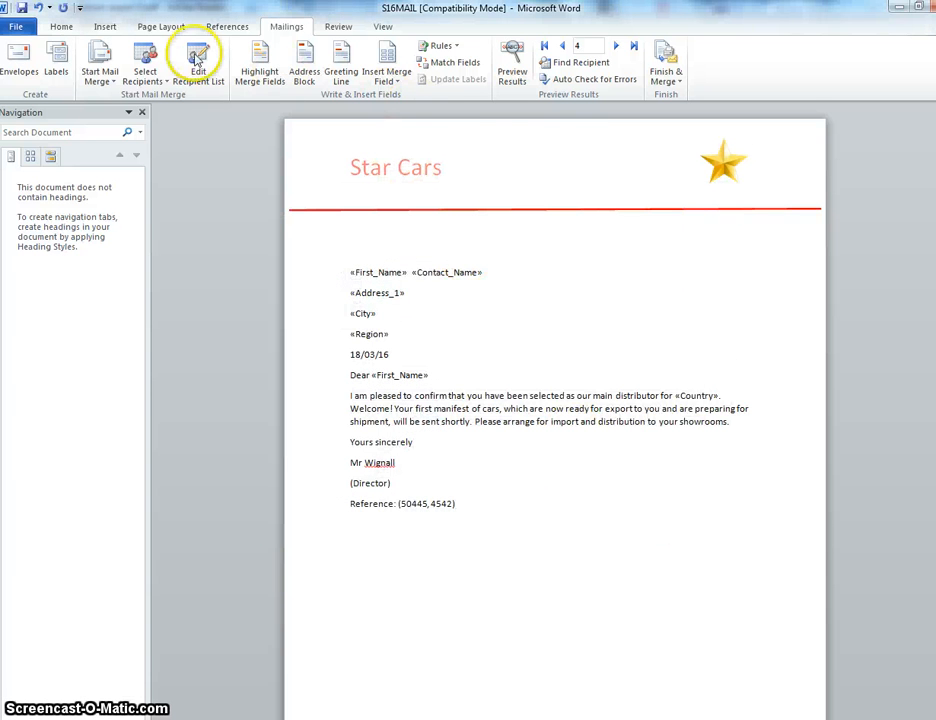
# - Preview the merged letters for the Germany and Spain distributors and review the selection in the recipient list
pyautogui.click(510, 60)
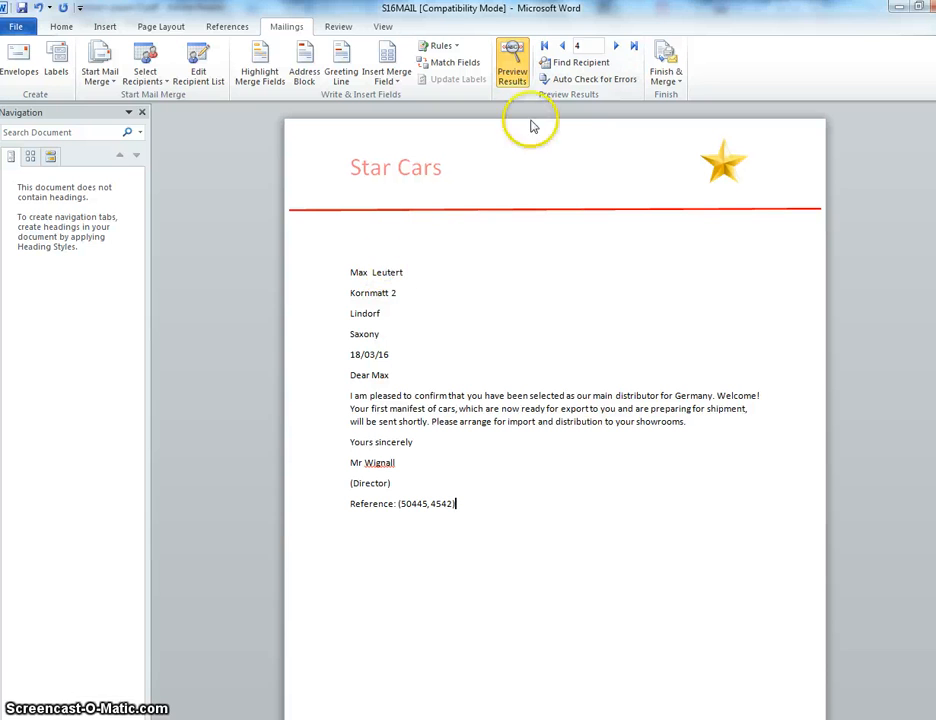
pyautogui.click(618, 47)
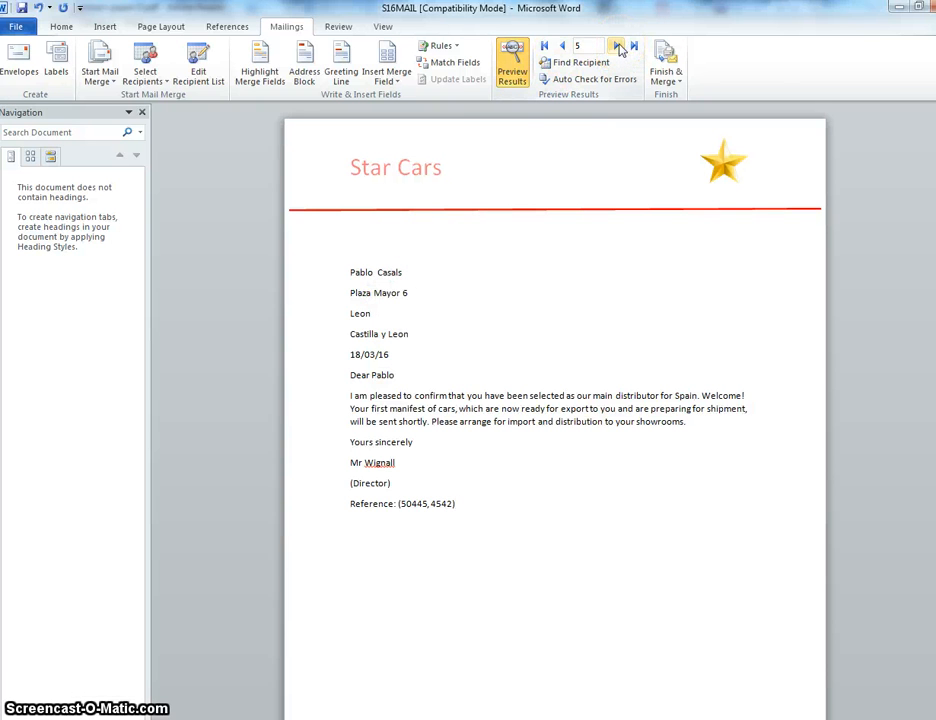
pyautogui.click(587, 46)
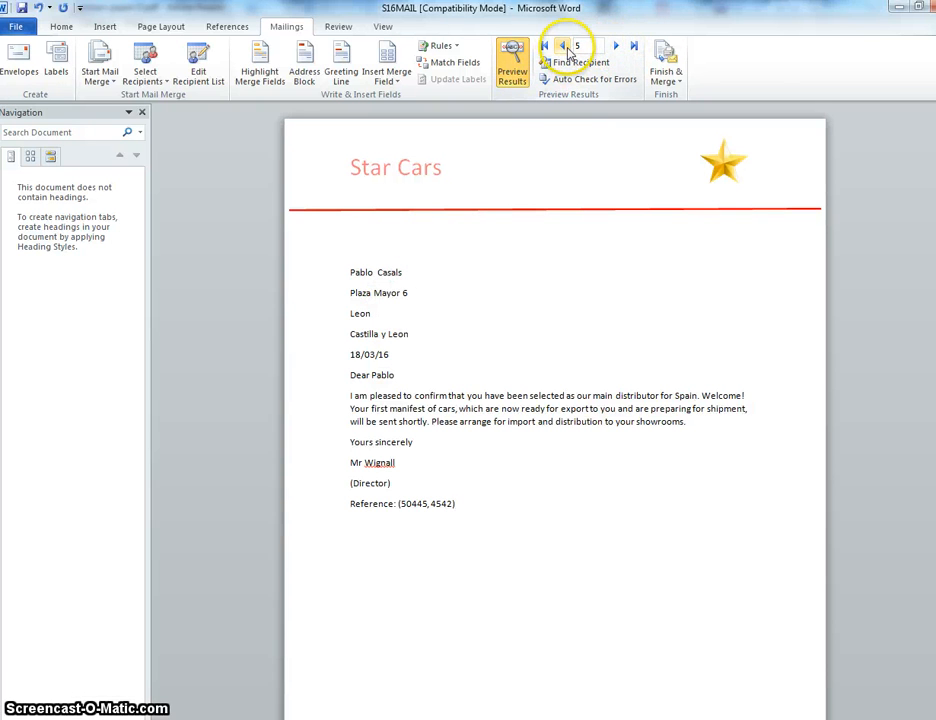
pyautogui.click(564, 47)
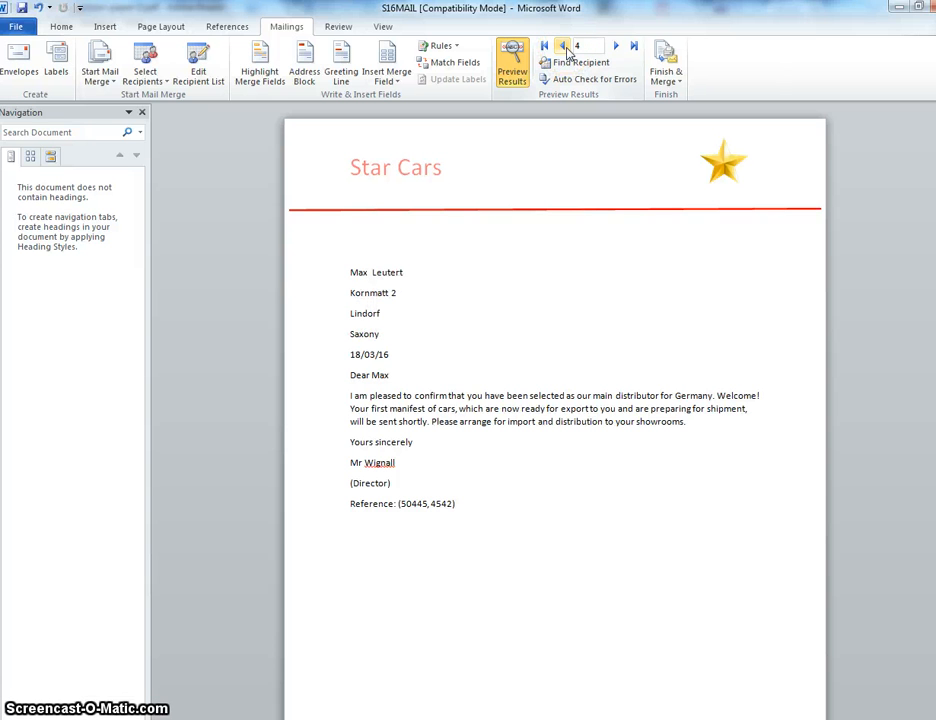
pyautogui.click(198, 74)
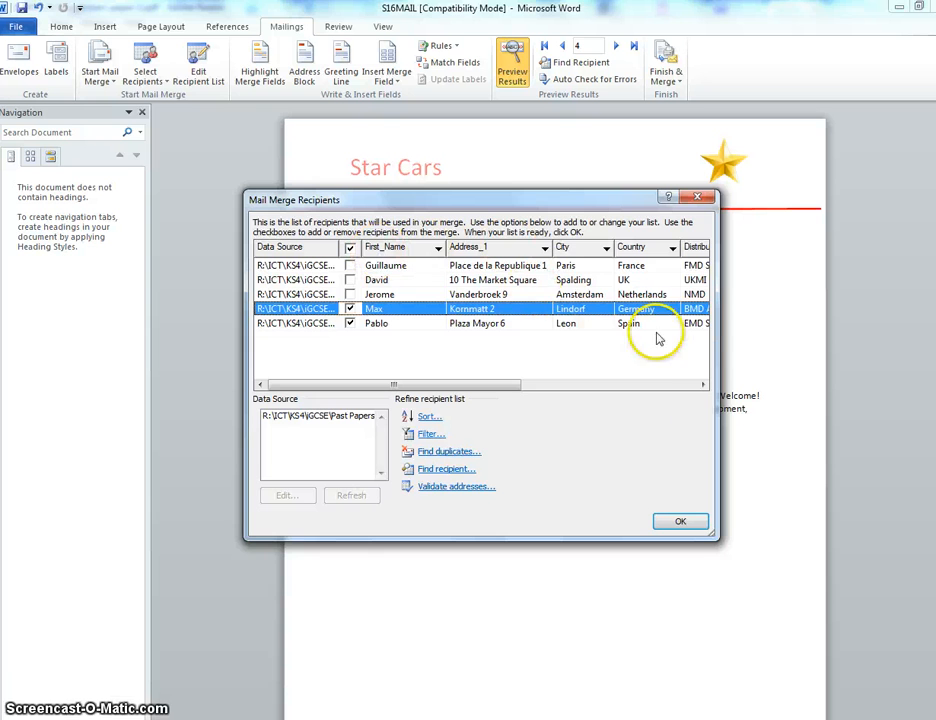
pyautogui.click(707, 199)
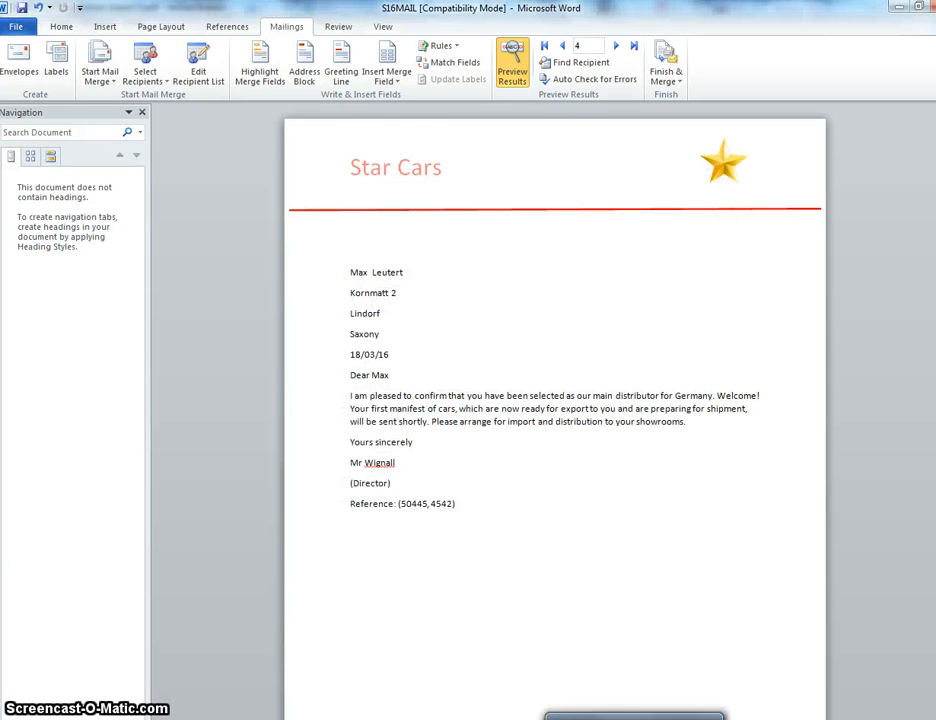
# - Compare the PRINTOUT 5 requirements in the specimen paper with the name, Centre number and candidate number at the letter's end
pyautogui.click(637, 717)
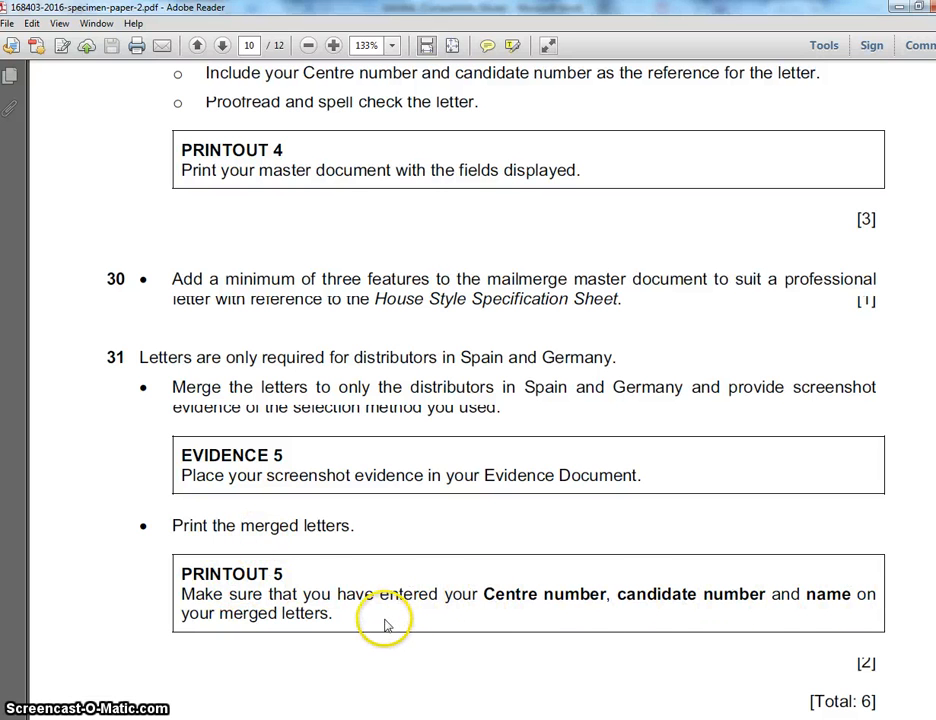
pyautogui.click(655, 718)
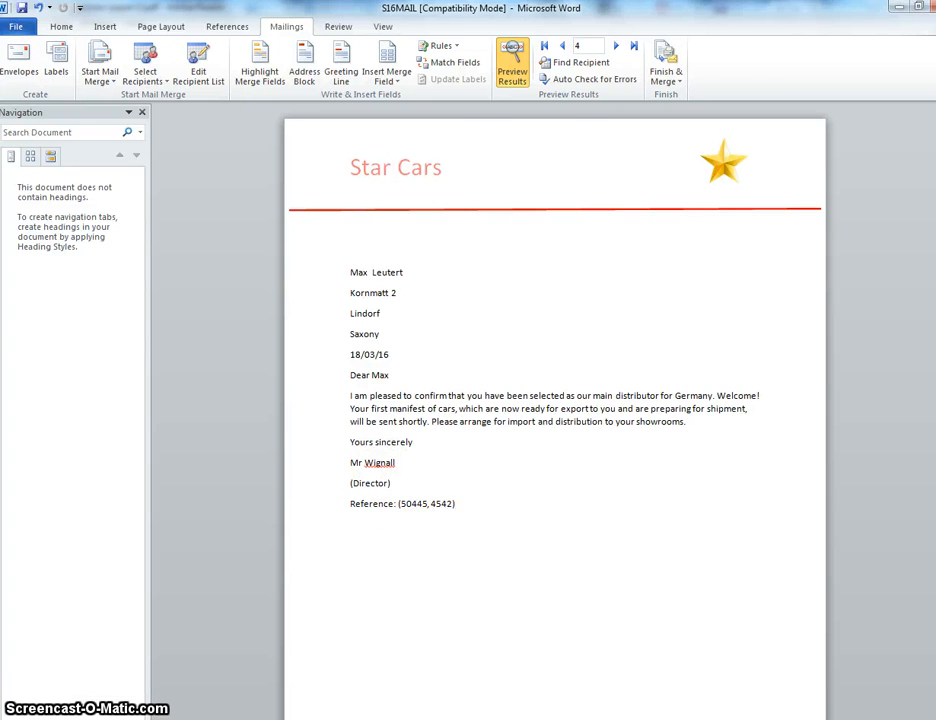
pyautogui.hotkey('alt', 'Tab')
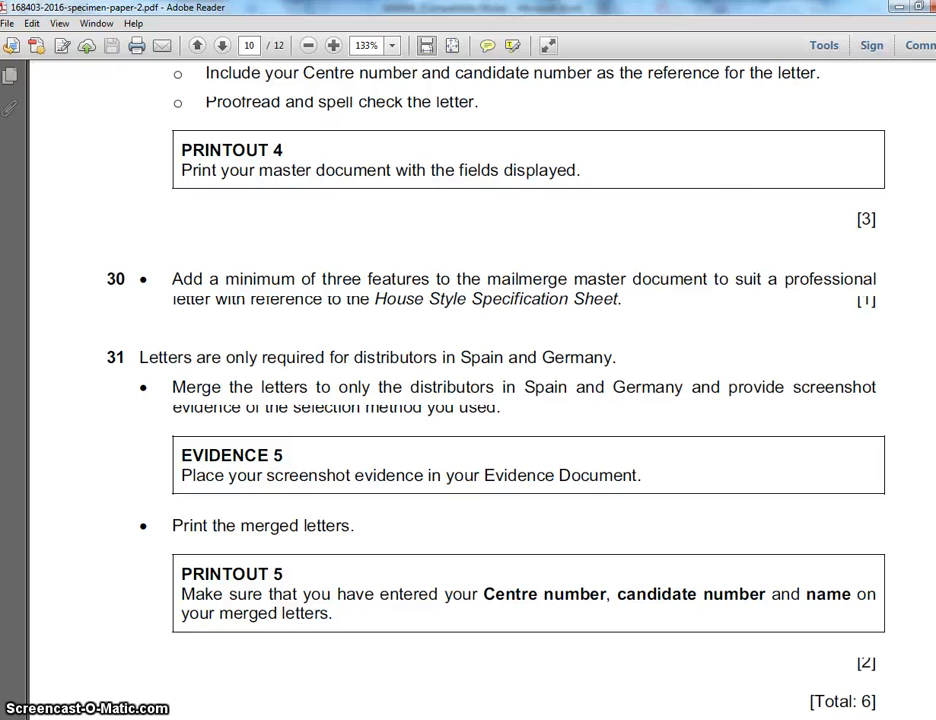
pyautogui.hotkey('alt', 'Tab')
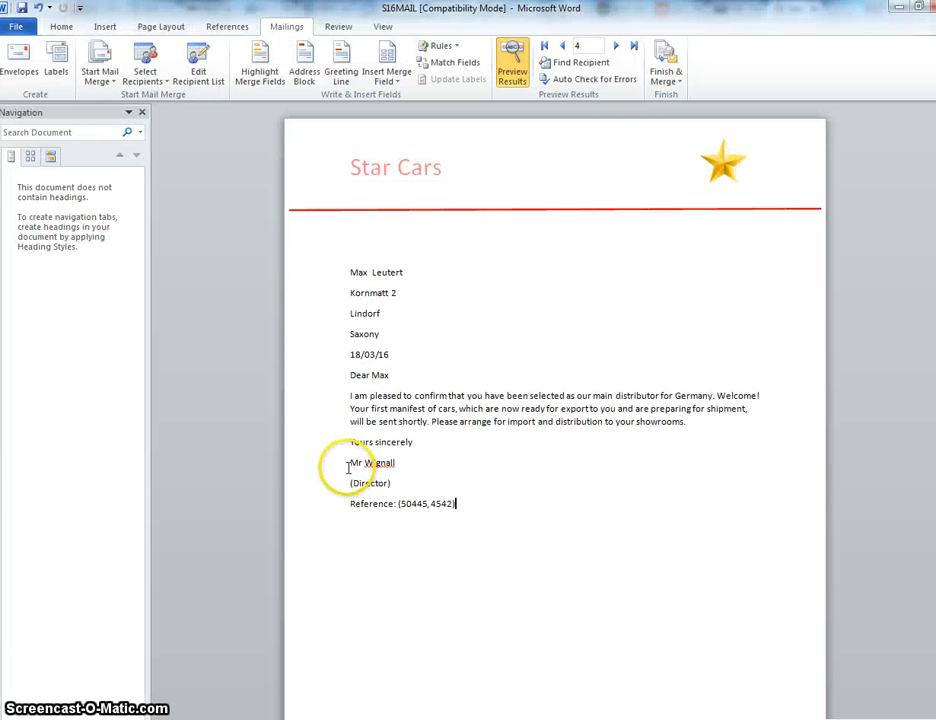
pyautogui.moveTo(348, 467); pyautogui.dragTo(460, 510)
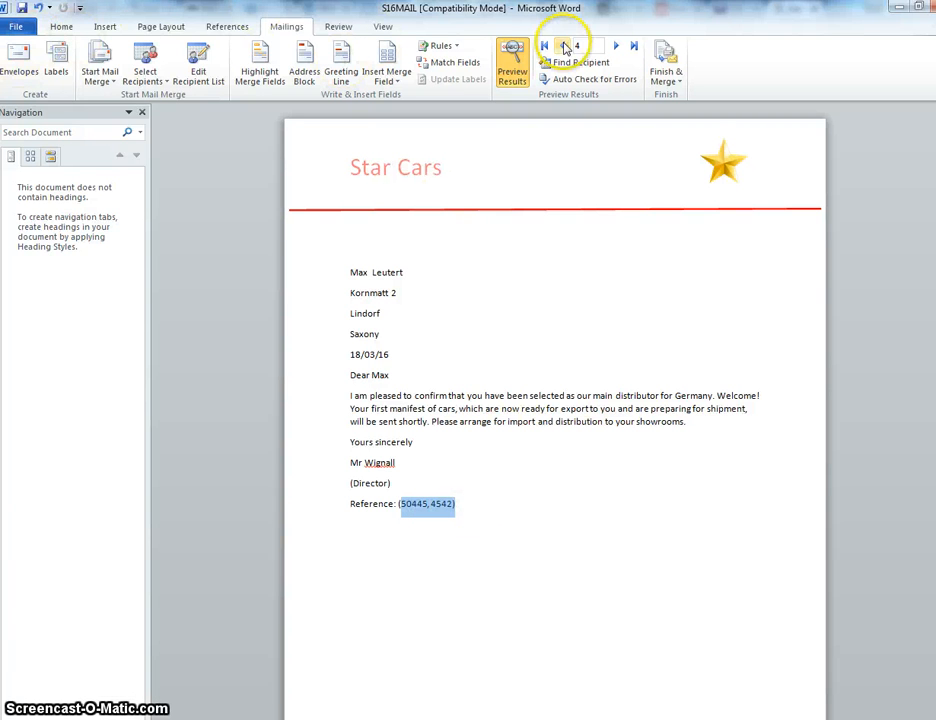
# - Finish the merge by creating individual letters for all selected records in a new document
pyautogui.click(679, 86)
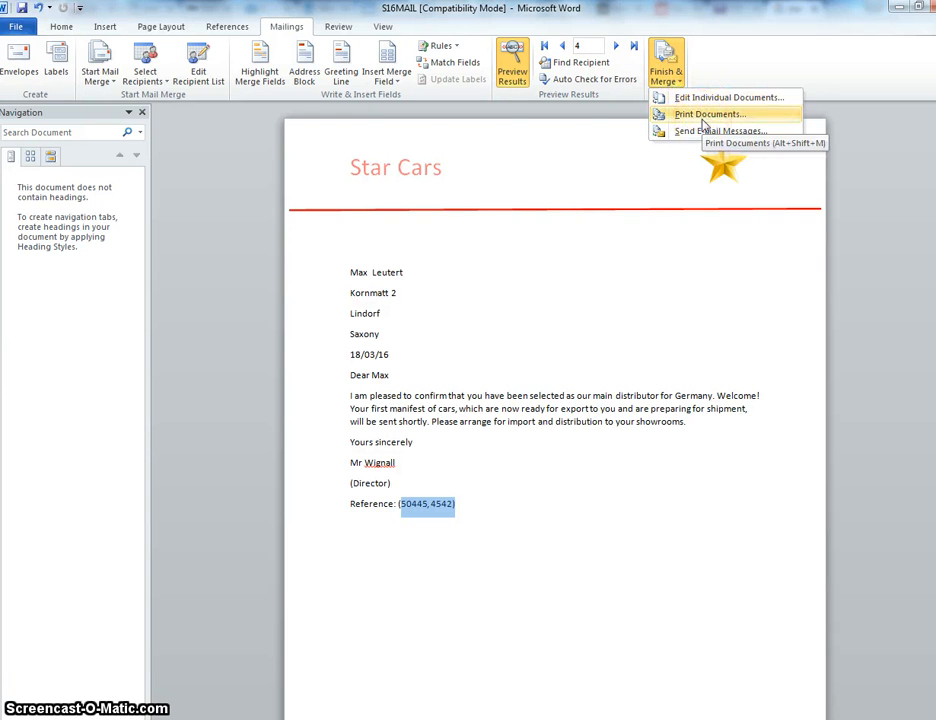
pyautogui.click(704, 100)
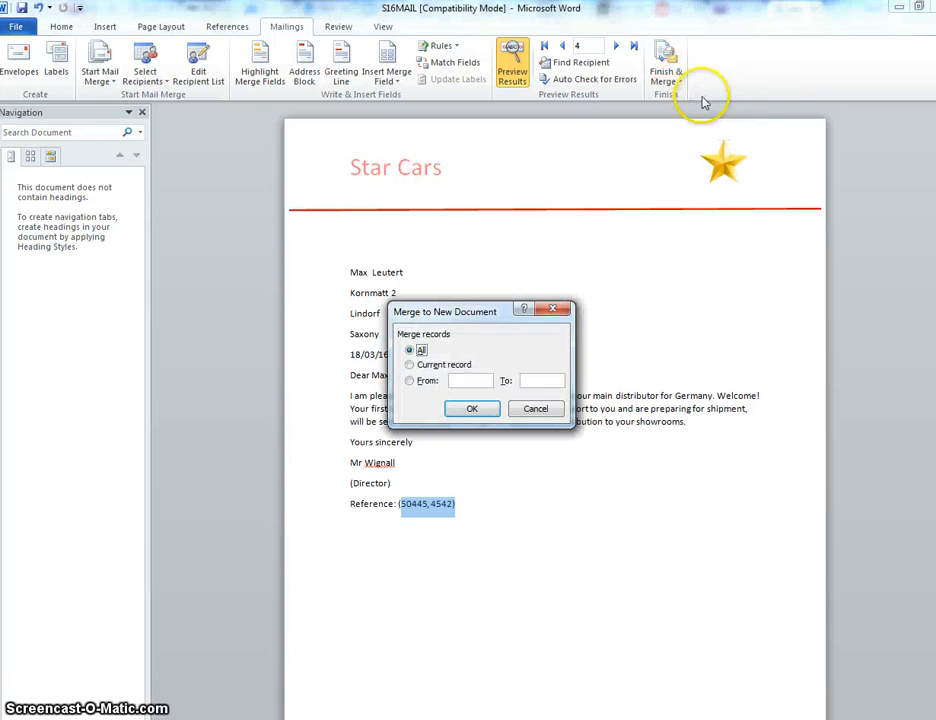
pyautogui.click(476, 410)
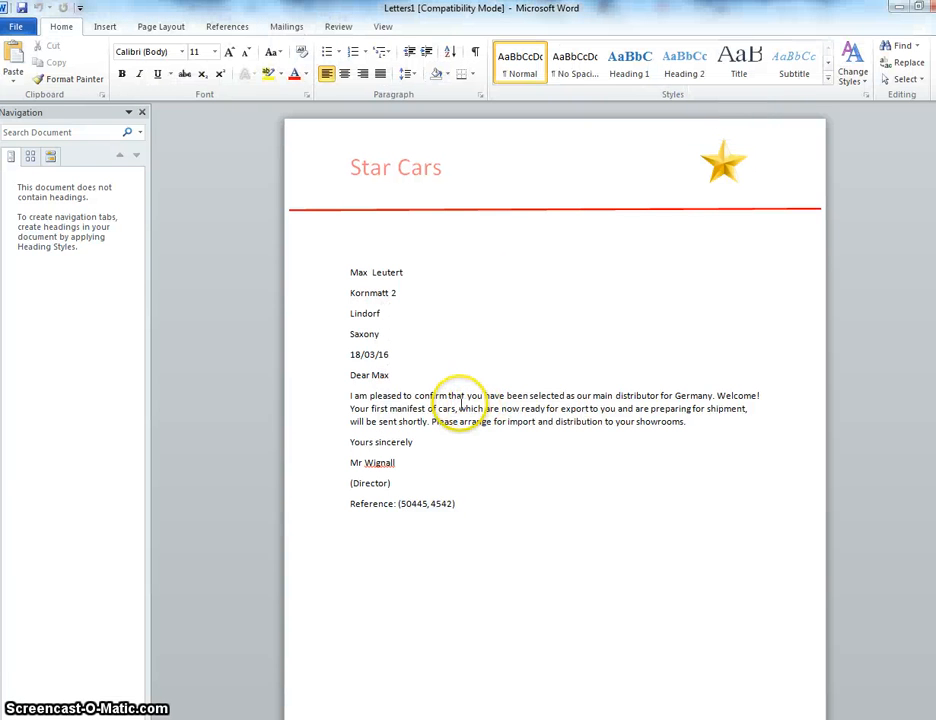
# - Look through the merged letters document and open its print settings and preview
pyautogui.moveTo(933, 250); pyautogui.dragTo(913, 129)
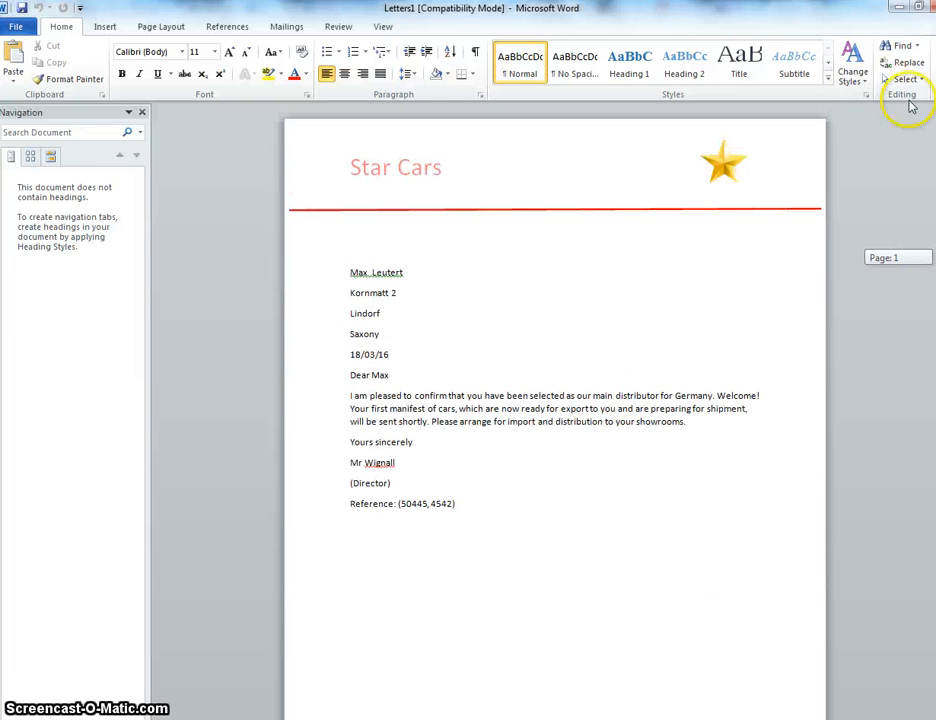
pyautogui.click(17, 27)
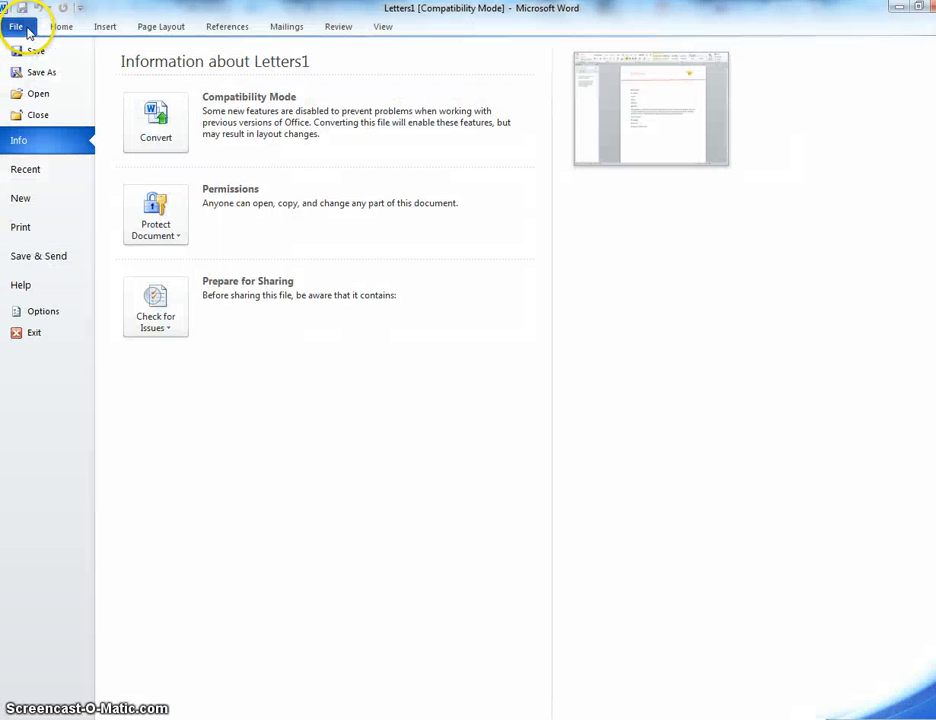
pyautogui.click(22, 228)
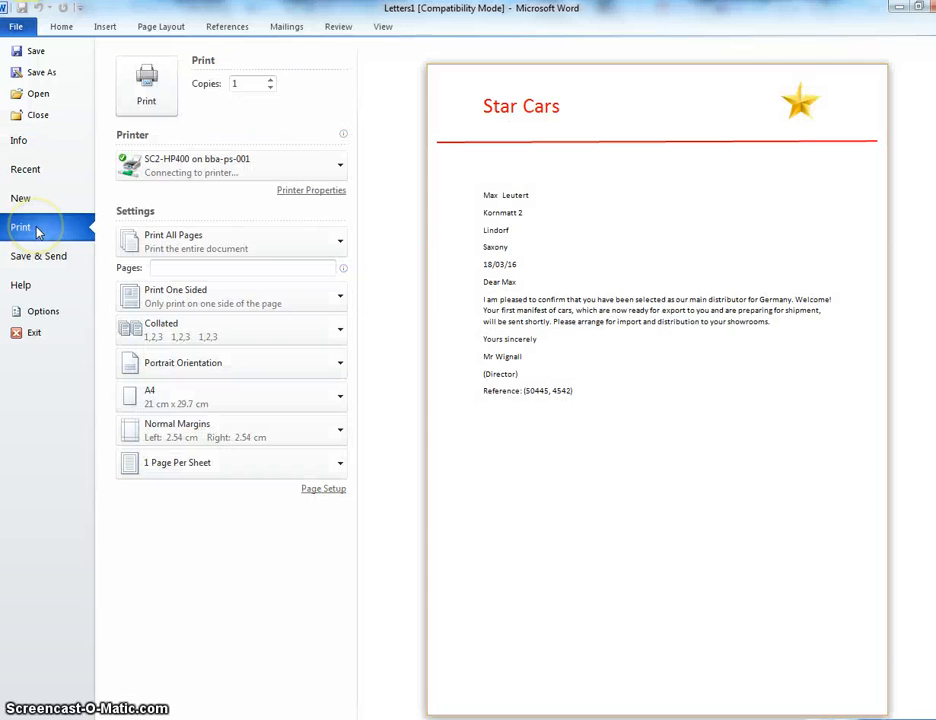